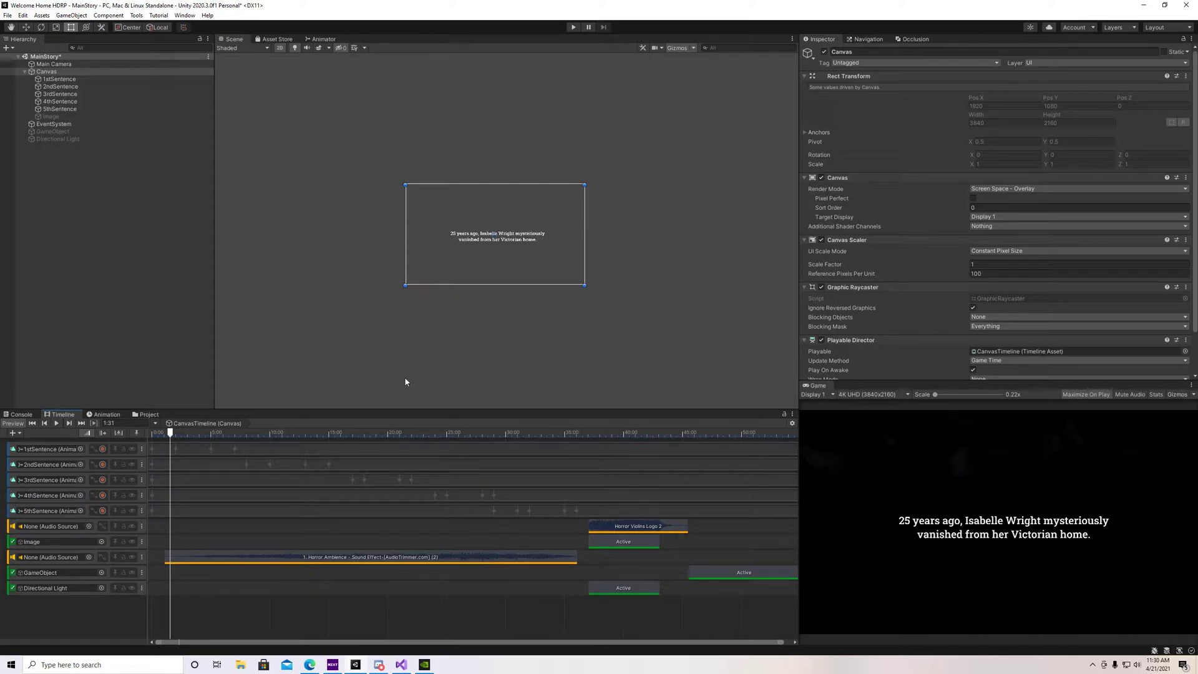
# Rewind the CanvasTimeline to 0:00, play the MainStory scene to review the intro cutscene, and stop playback.
pyautogui.moveTo(170, 434); pyautogui.dragTo(152, 530)
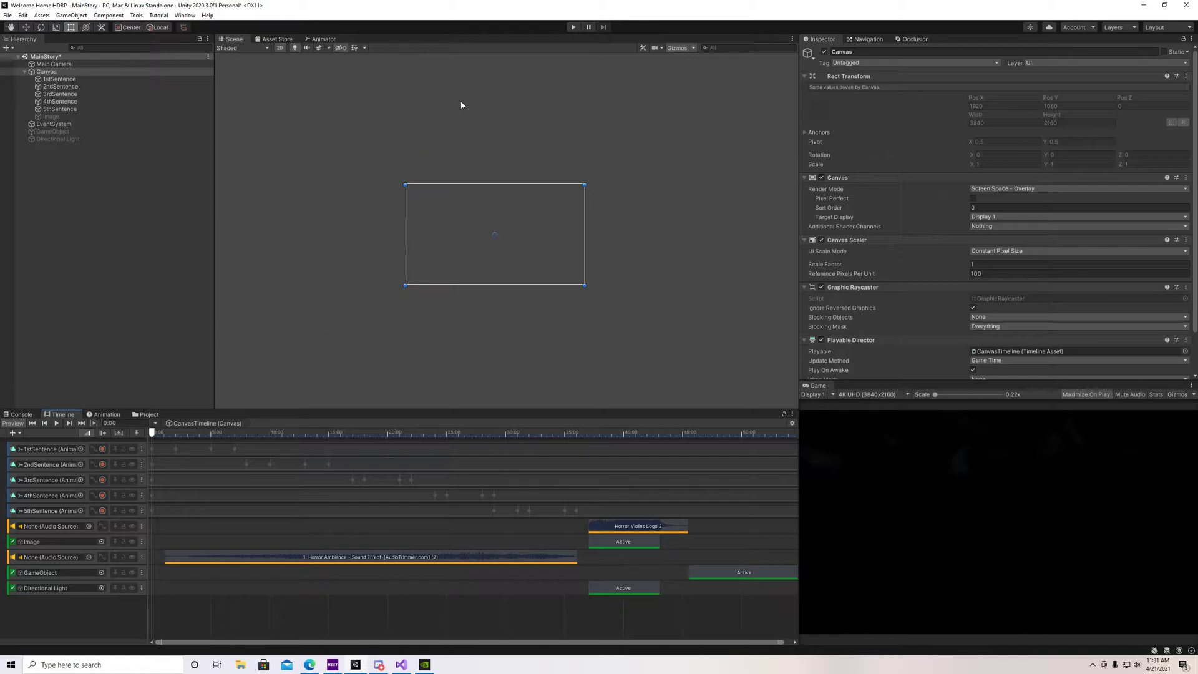
pyautogui.click(573, 27)
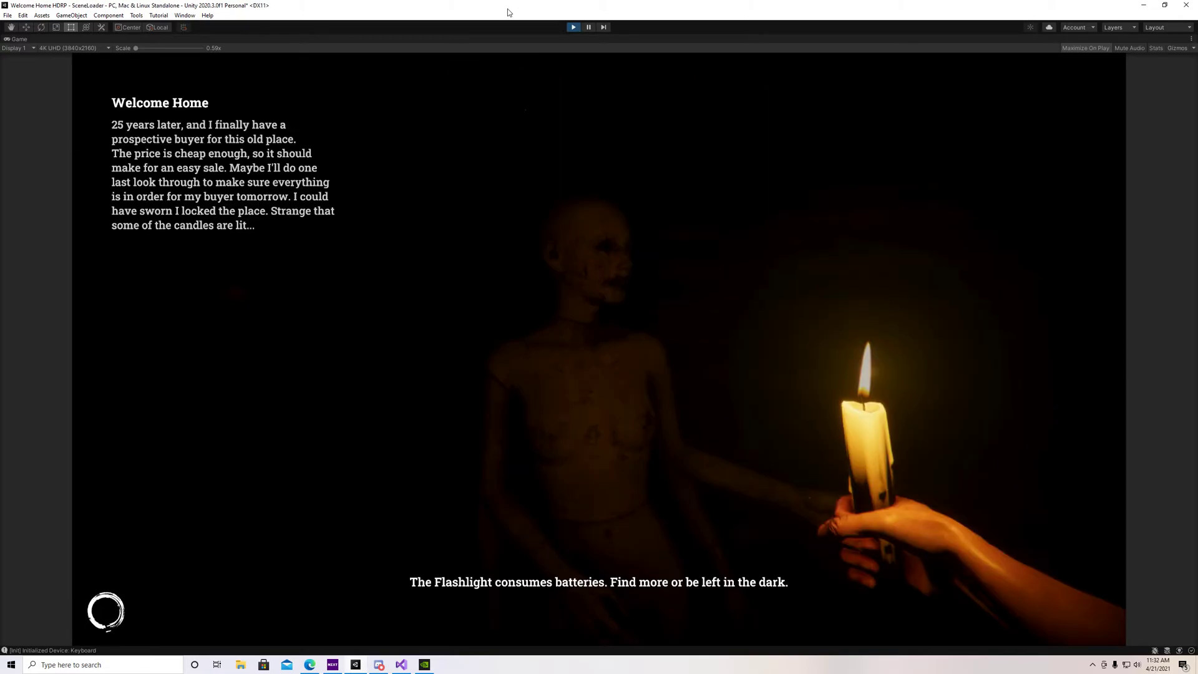
pyautogui.click(573, 27)
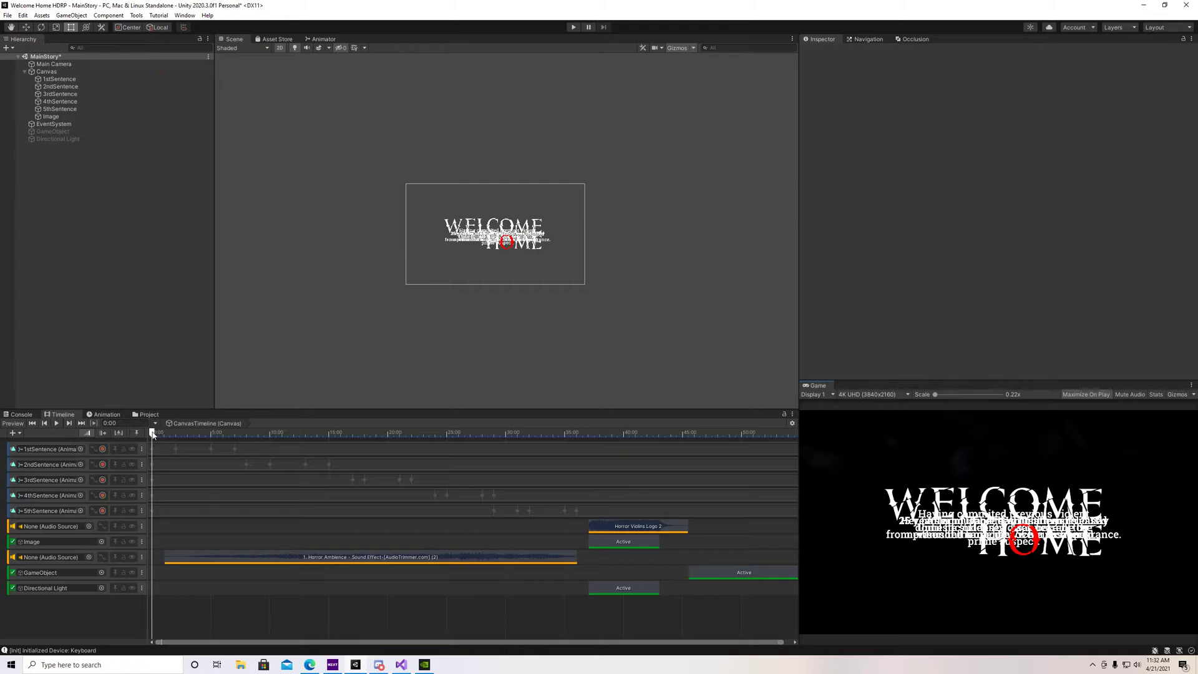
# Scrub through the CanvasTimeline, examine the GameObject track's activation clip and the GameObject's Main Story script, and return to 0:00.
pyautogui.moveTo(153, 435); pyautogui.dragTo(683, 499)
pyautogui.click(729, 574)
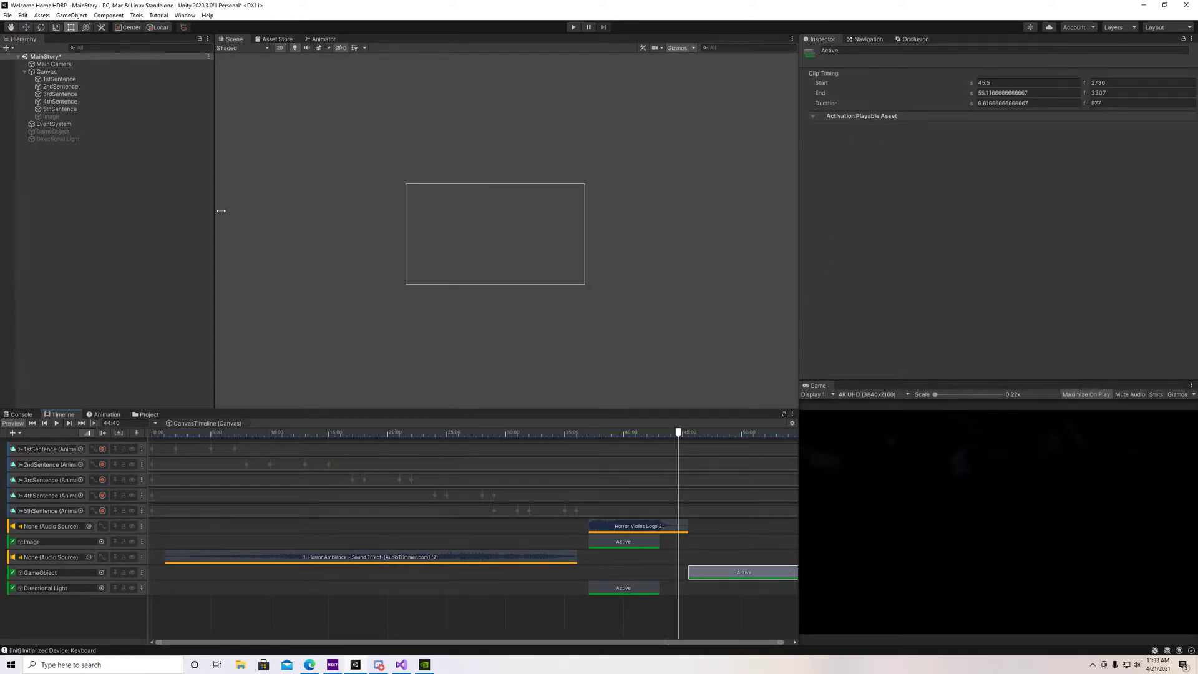
pyautogui.click(88, 132)
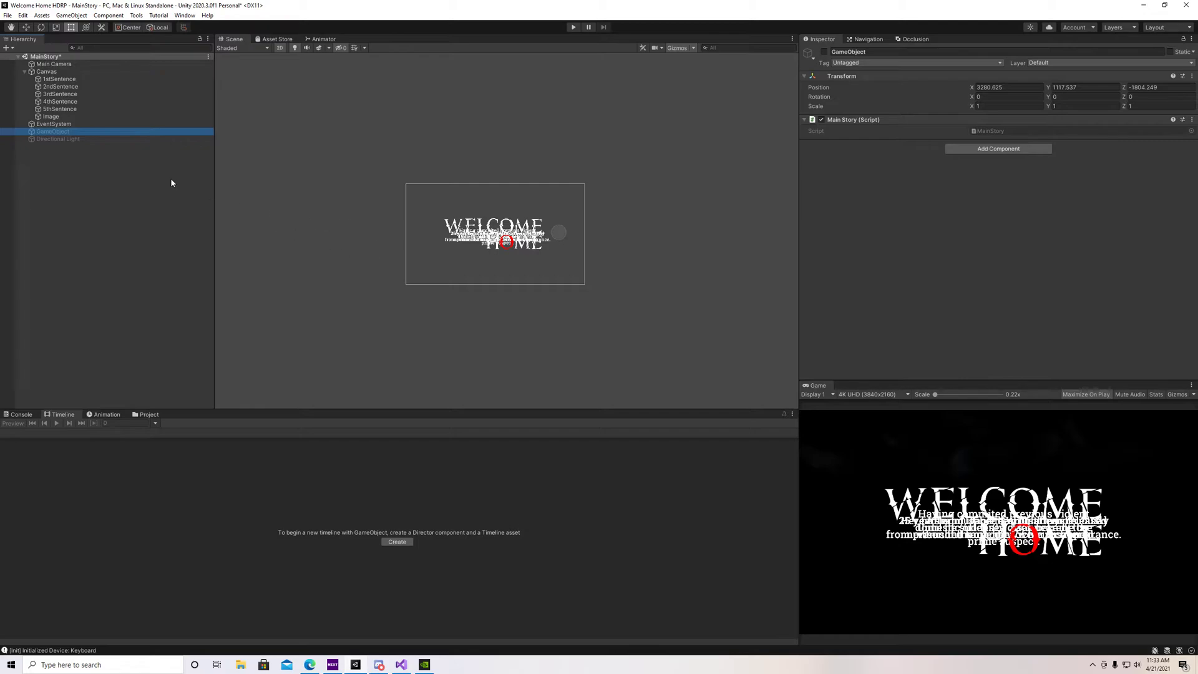
pyautogui.click(50, 72)
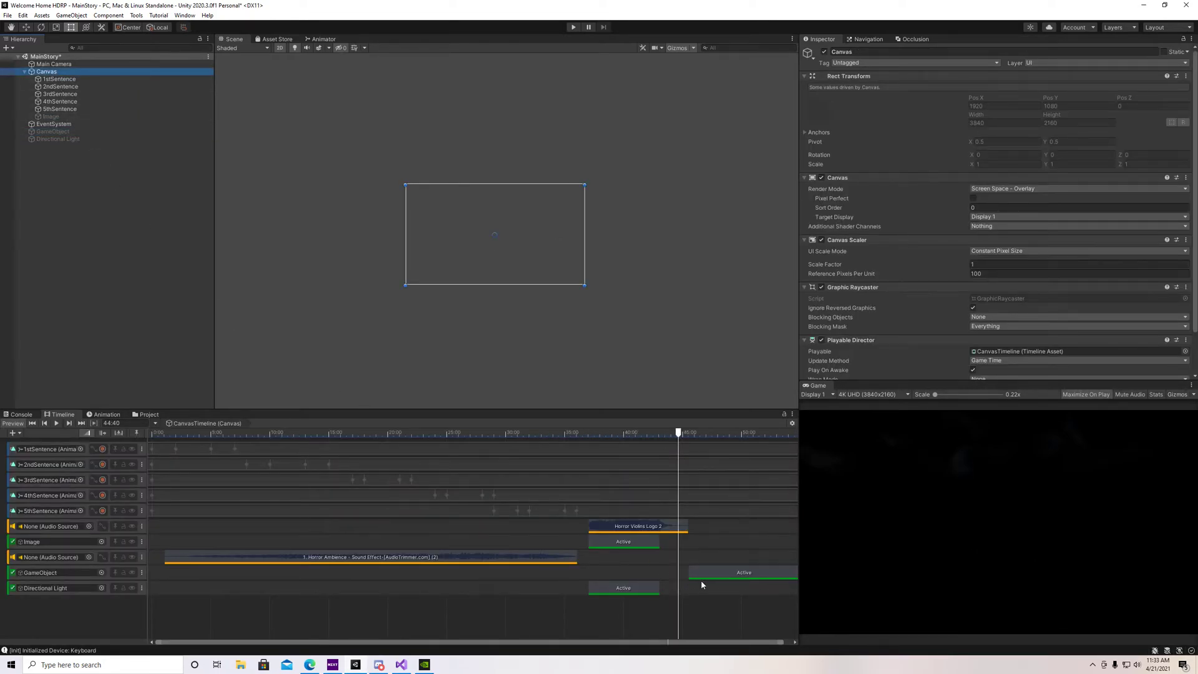
pyautogui.click(762, 575)
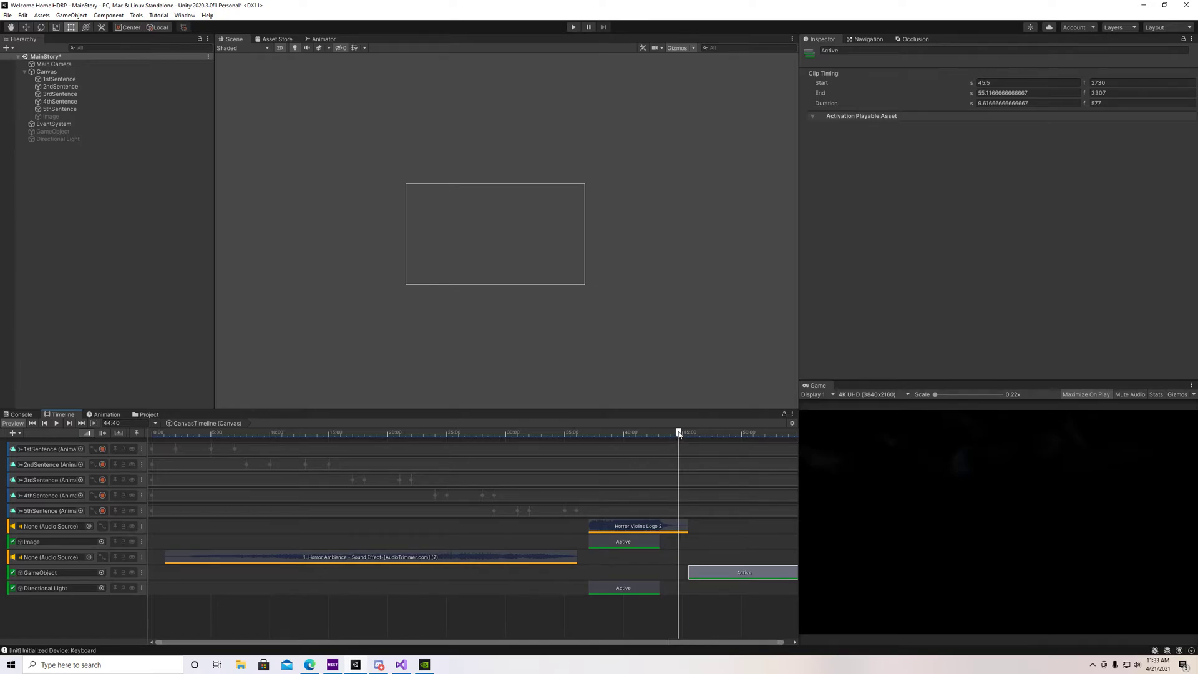
pyautogui.moveTo(678, 436); pyautogui.dragTo(68, 445)
# Delete the Canvas, EventSystem and GameObject from the MainStory scene.
pyautogui.click(24, 72)
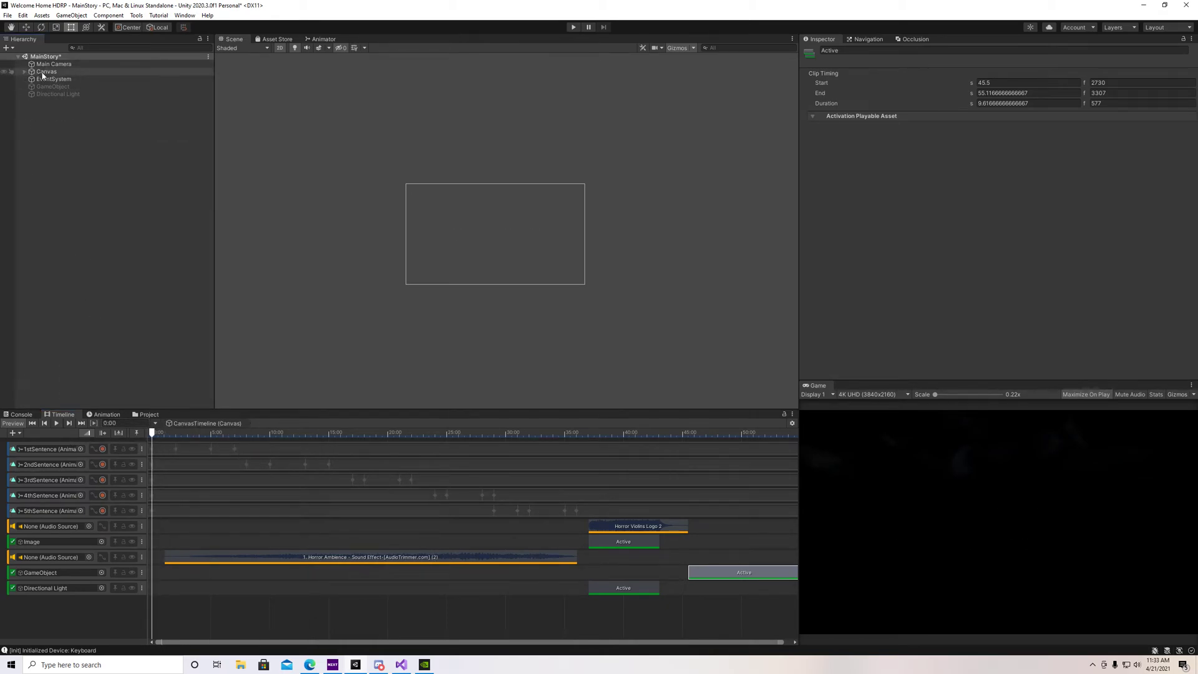
pyautogui.click(44, 72)
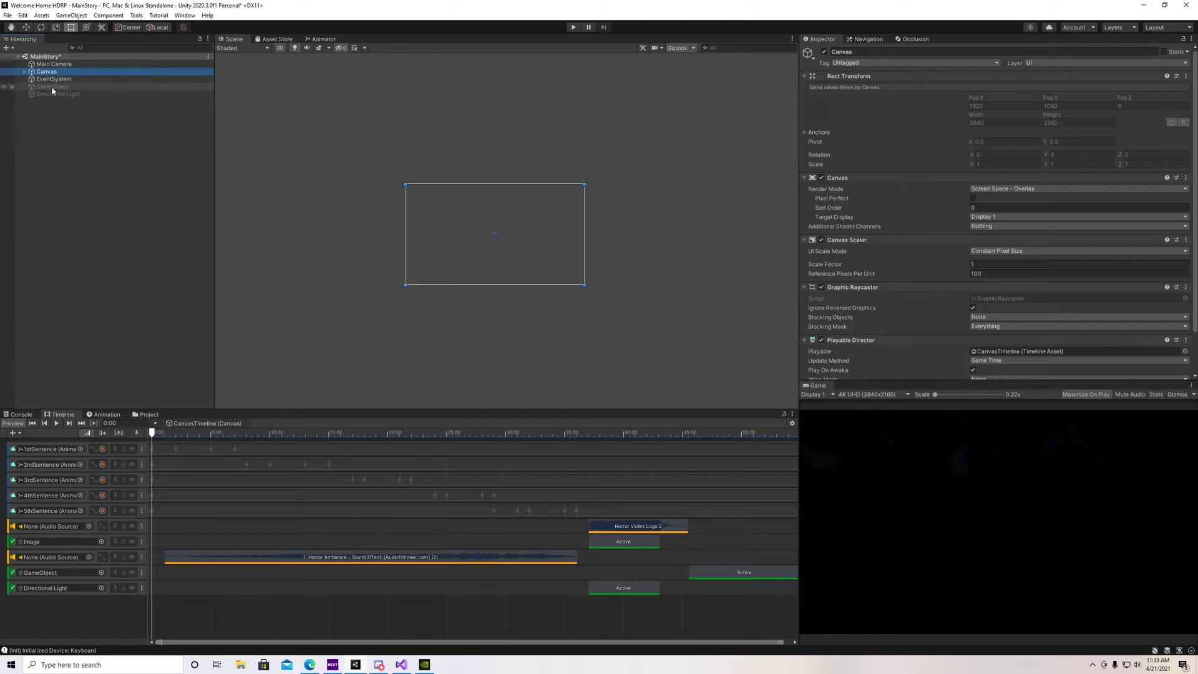
pyautogui.keyDown('ctrl'); pyautogui.click(51, 79); pyautogui.keyUp('ctrl')
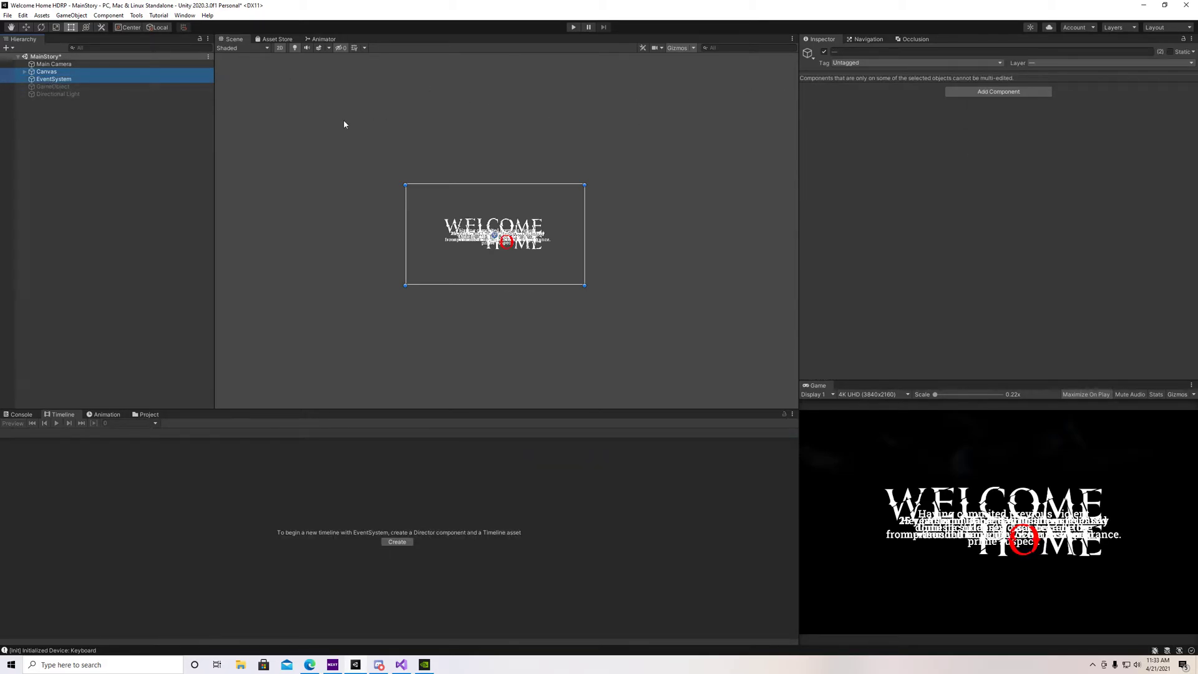
pyautogui.press('Delete')
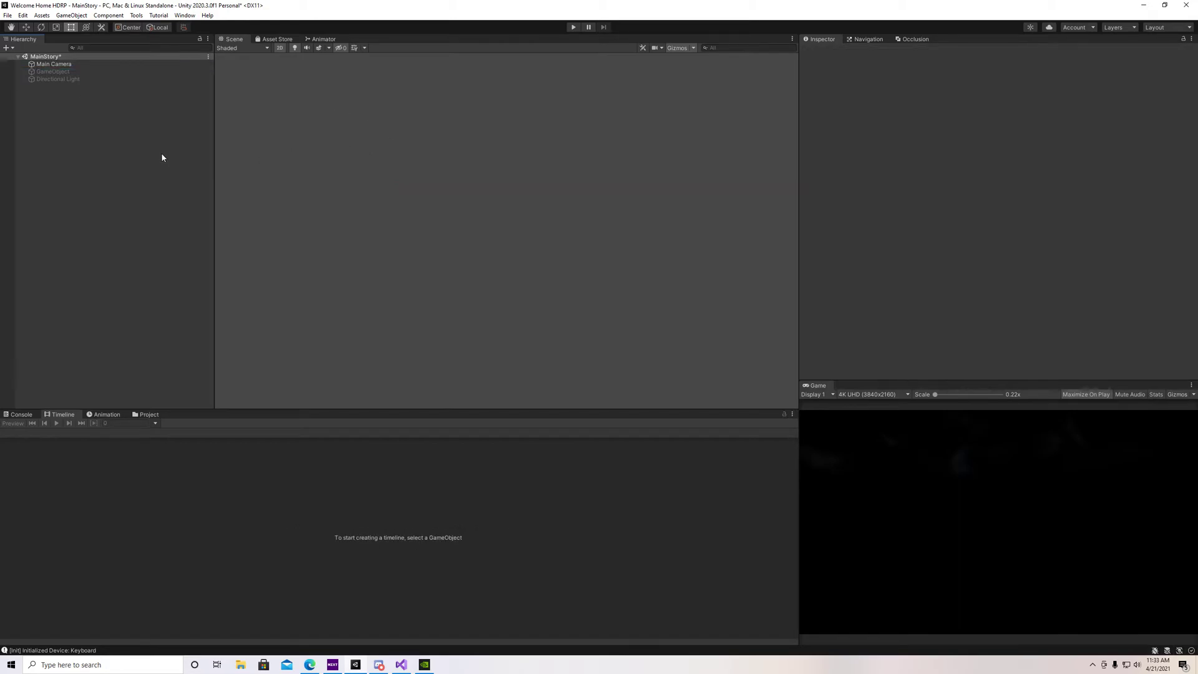
pyautogui.click(63, 73)
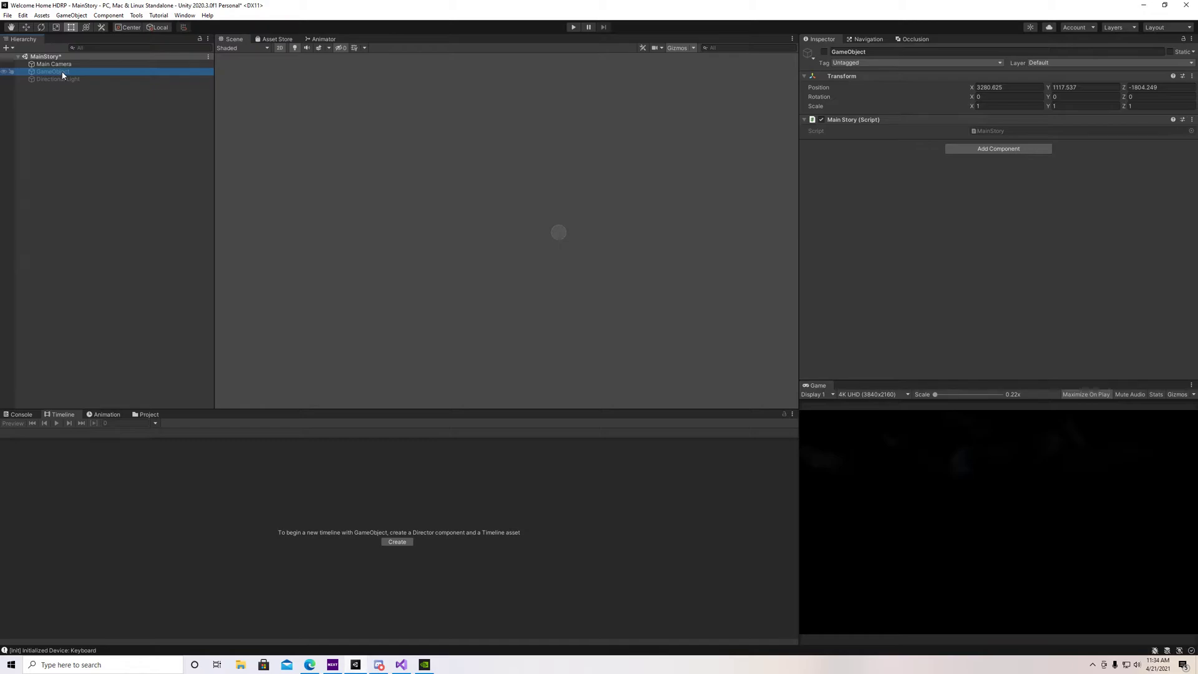
pyautogui.press('Delete')
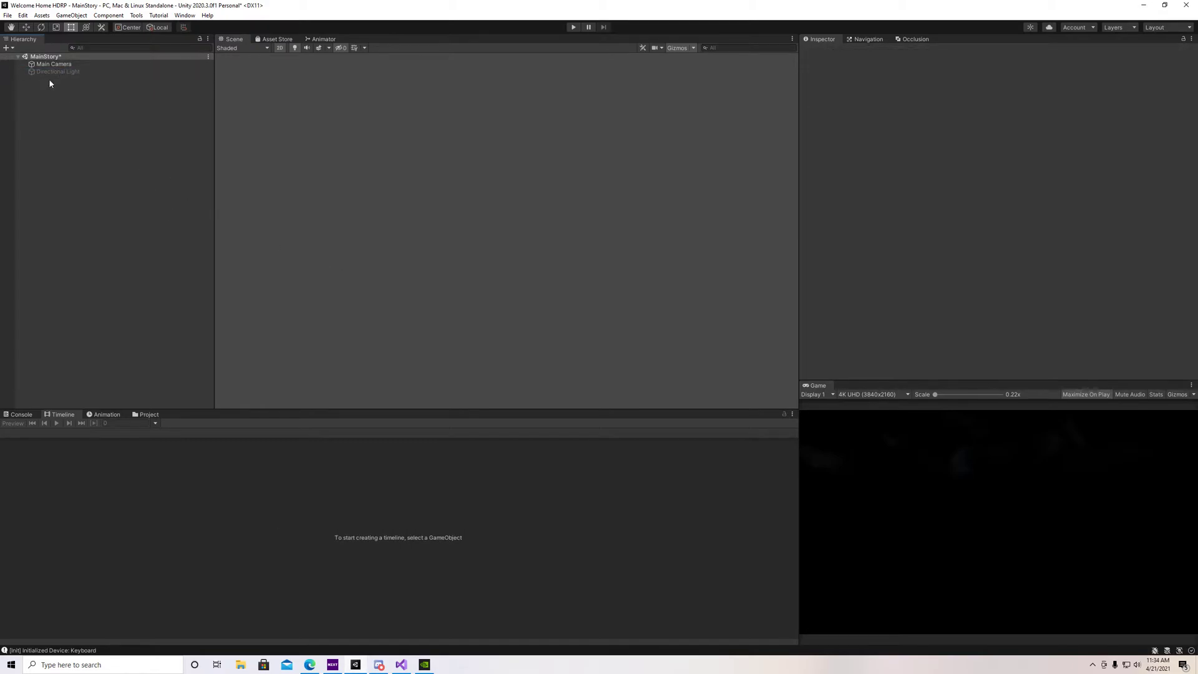
# Toggle the Directional Light on and back off, and switch the scene view out of 2D mode and back.
pyautogui.click(49, 71)
pyautogui.click(824, 52)
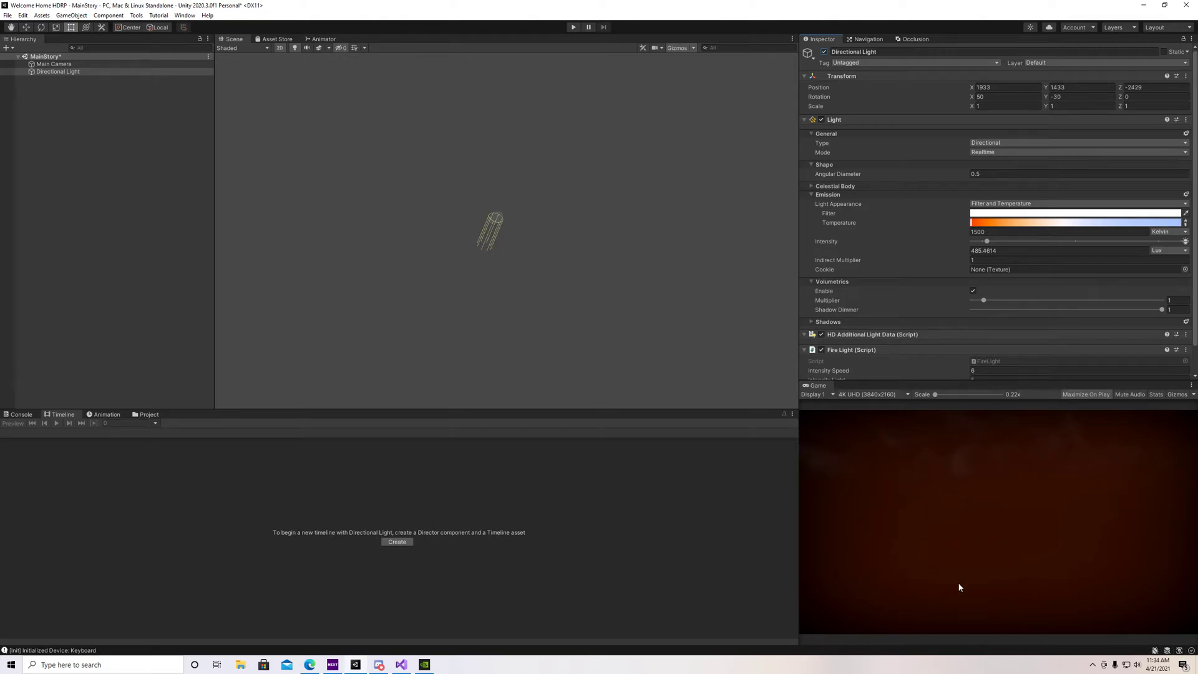
pyautogui.click(824, 51)
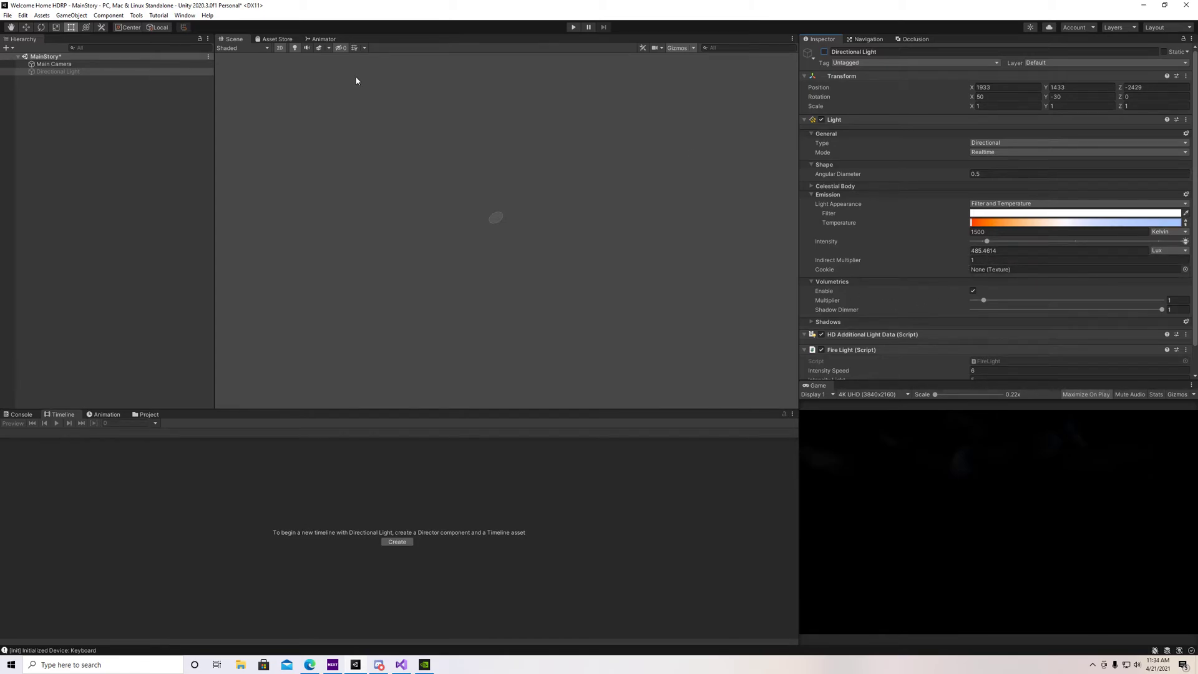
pyautogui.click(279, 48)
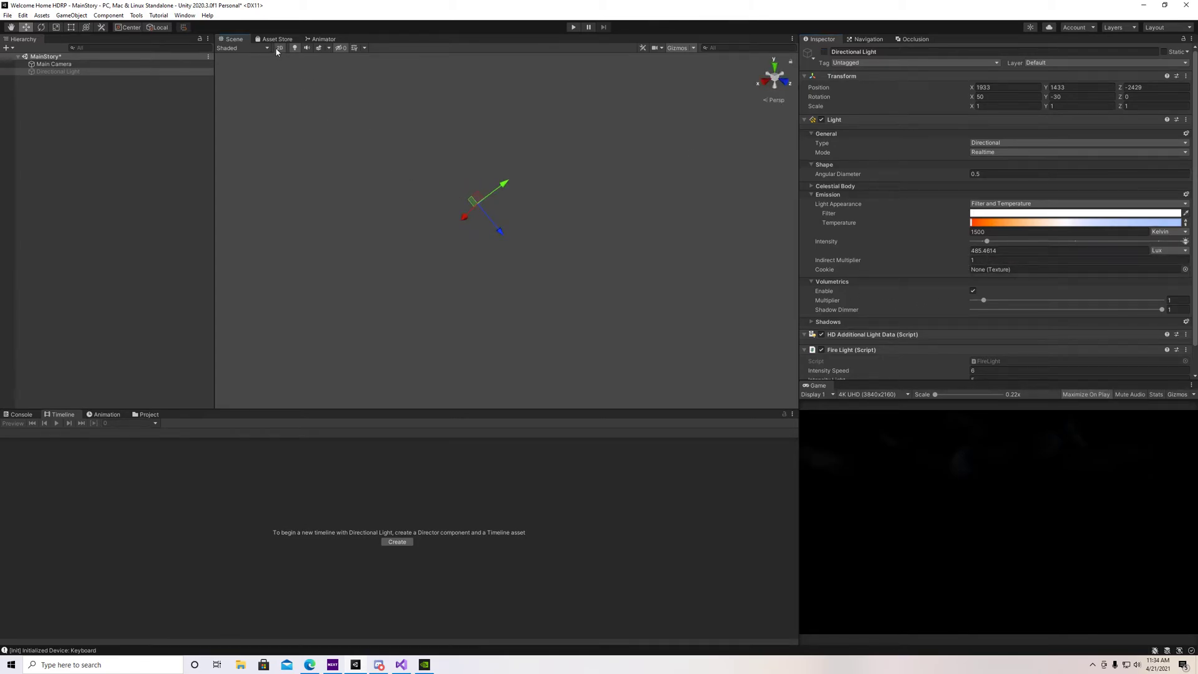
pyautogui.click(278, 49)
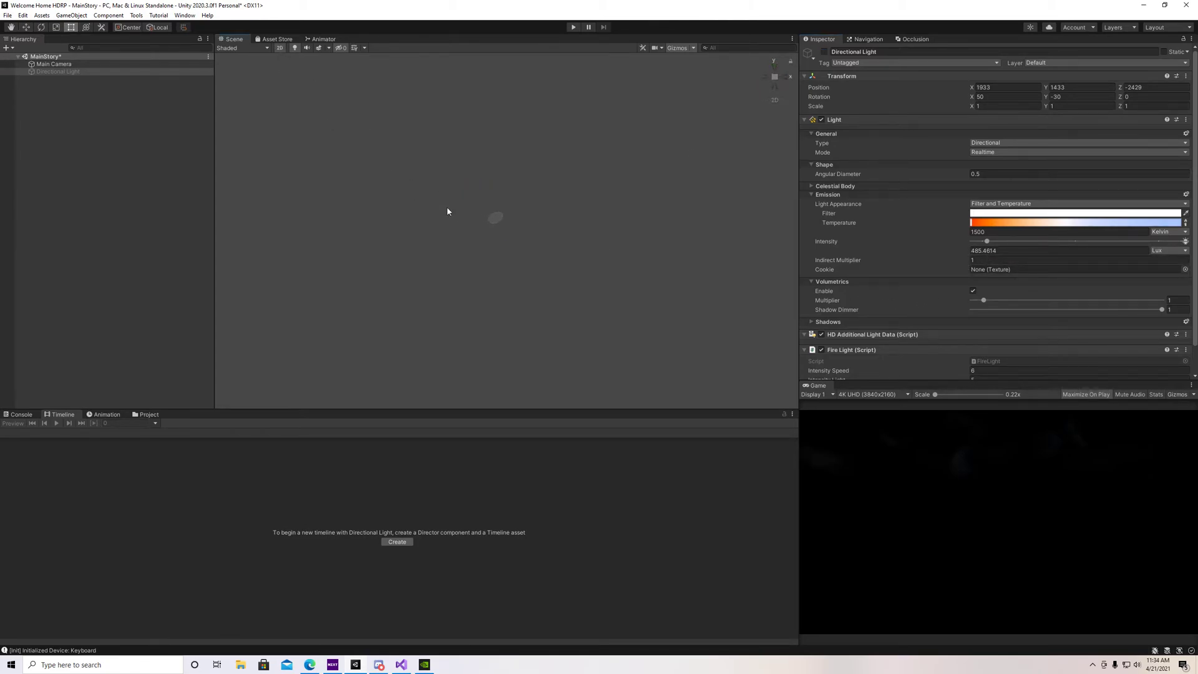
# Add a new UI Canvas to the scene and frame it in the scene view.
pyautogui.click(65, 17)
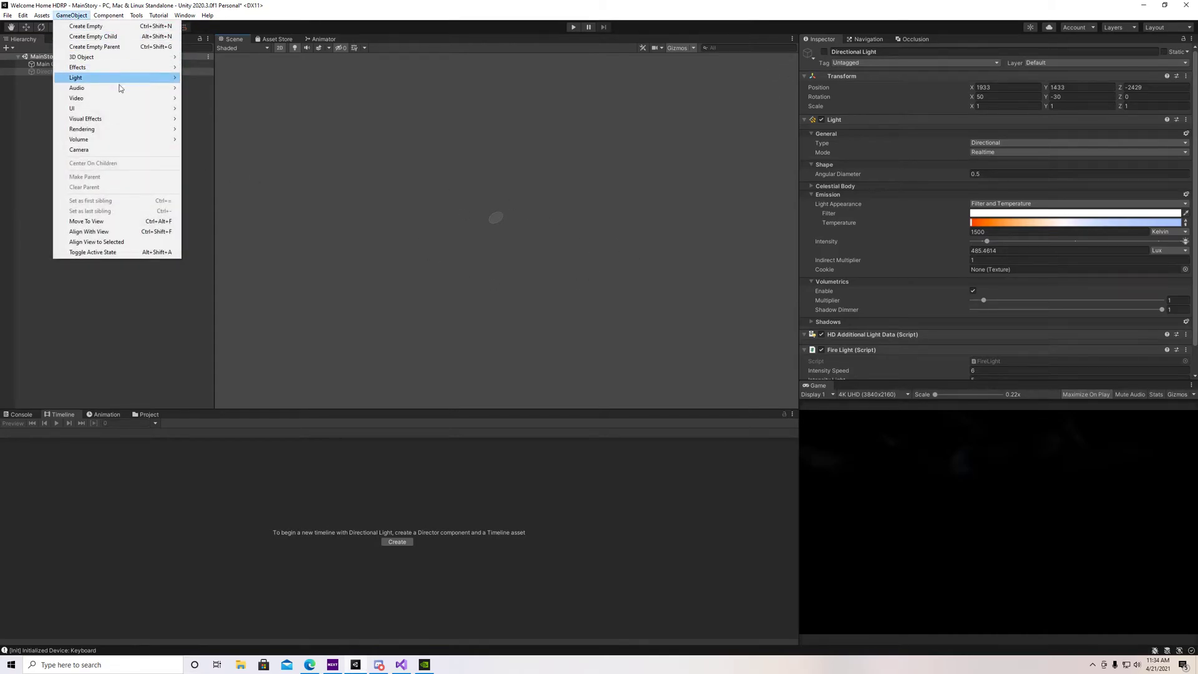
pyautogui.moveTo(172, 111)
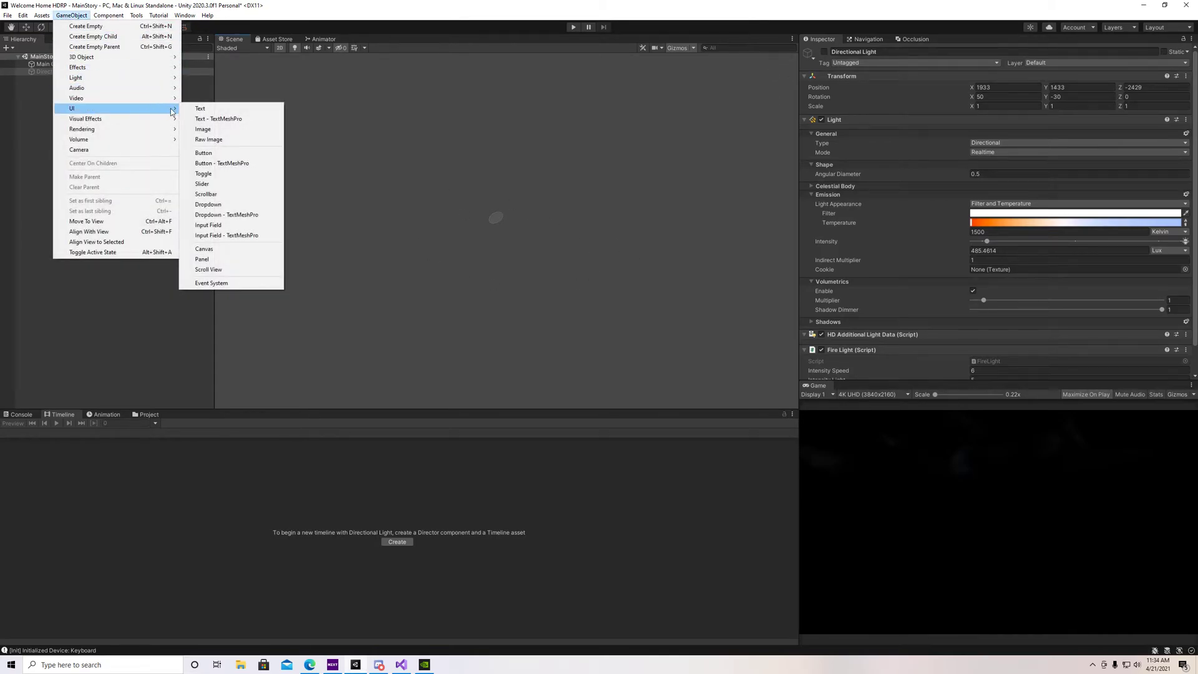
pyautogui.click(206, 249)
pyautogui.scroll(6, 505, 263)
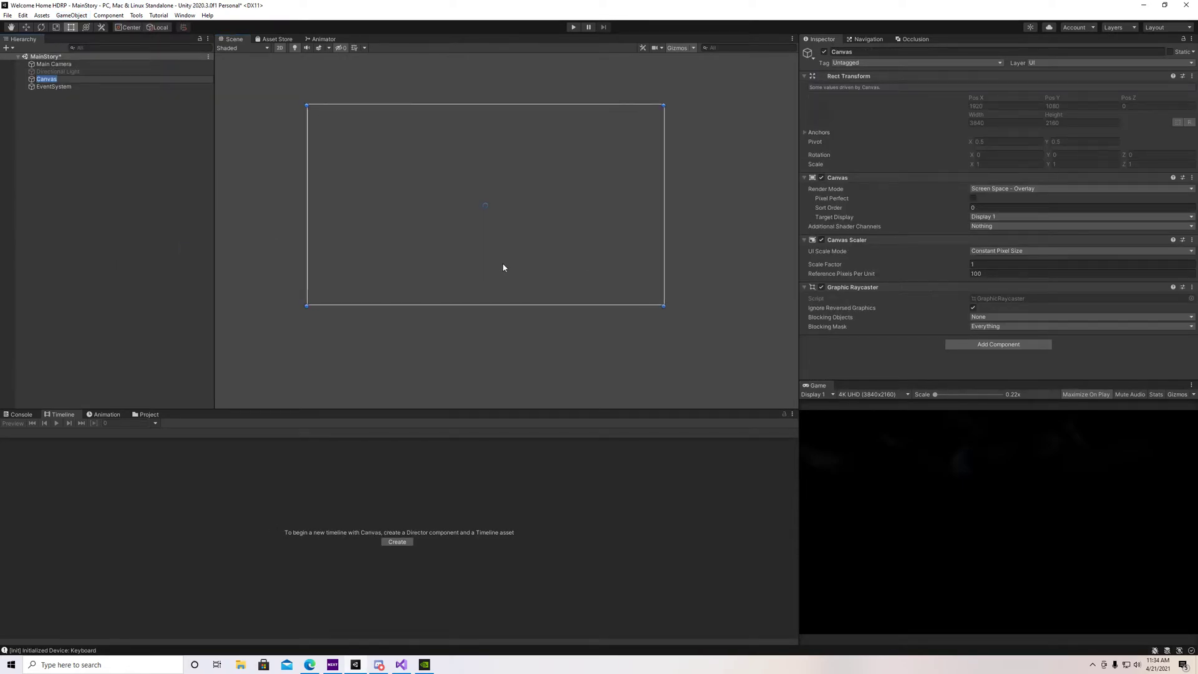
pyautogui.scroll(3, 481, 276)
pyautogui.scroll(-4, 481, 275)
pyautogui.scroll(5, 481, 276)
pyautogui.scroll(-2, 481, 276)
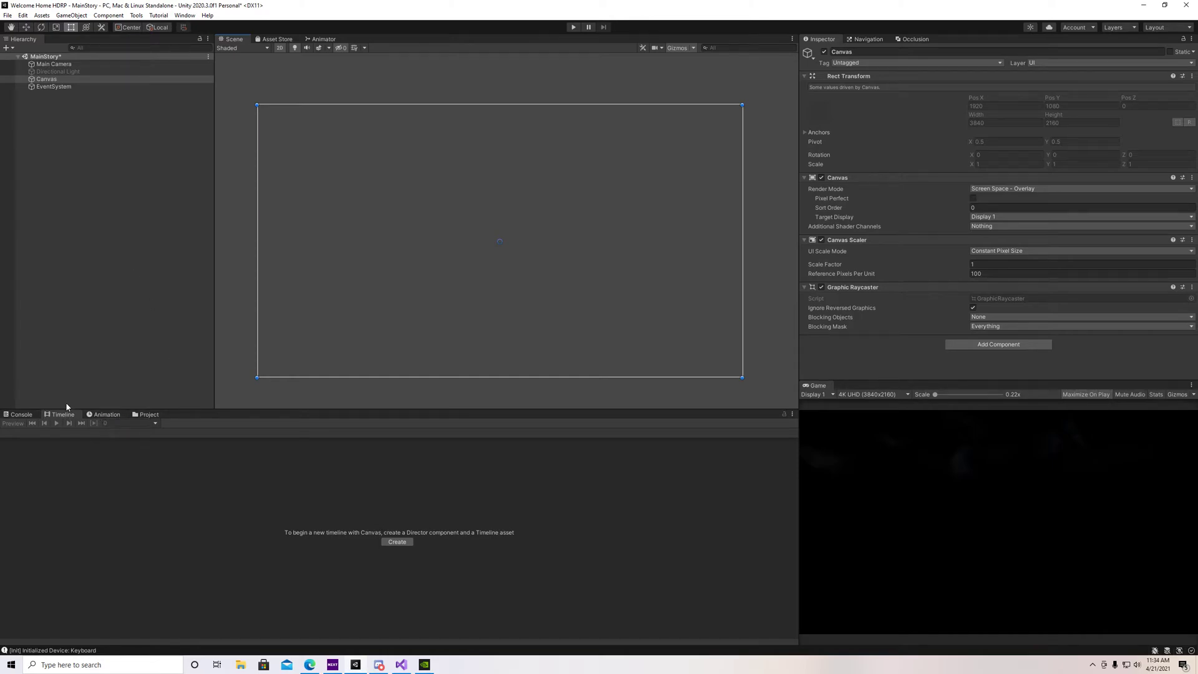
pyautogui.click(185, 15)
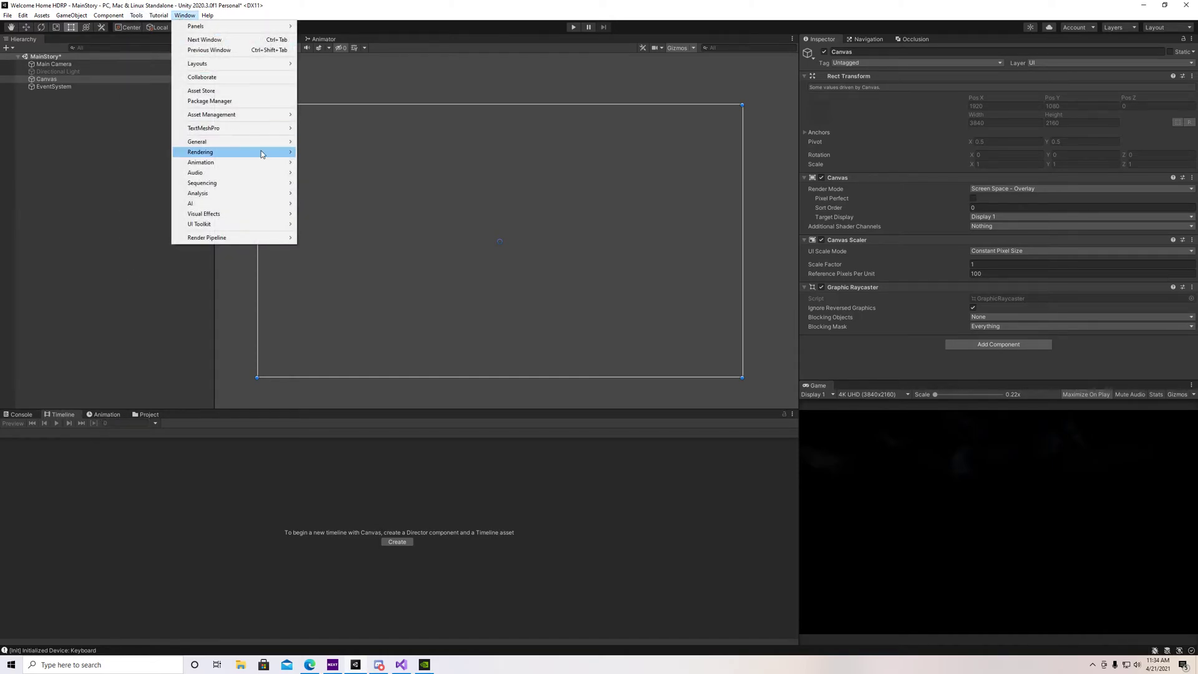
pyautogui.moveTo(281, 155)
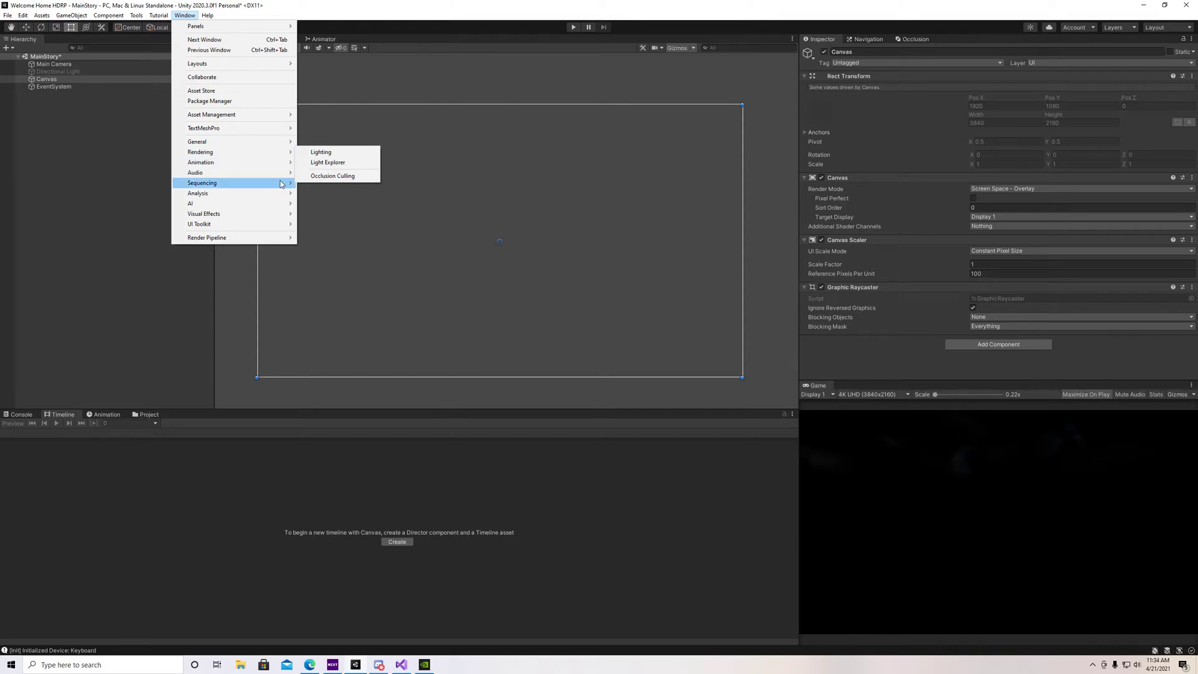
pyautogui.moveTo(282, 182)
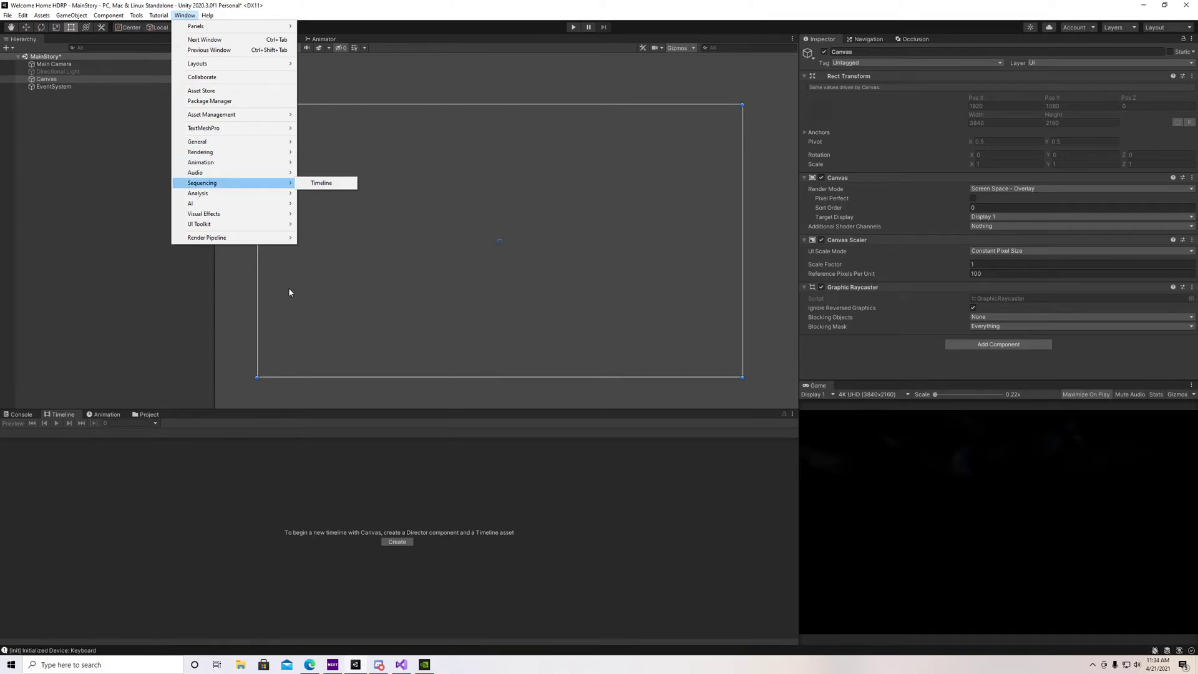
pyautogui.click(56, 448)
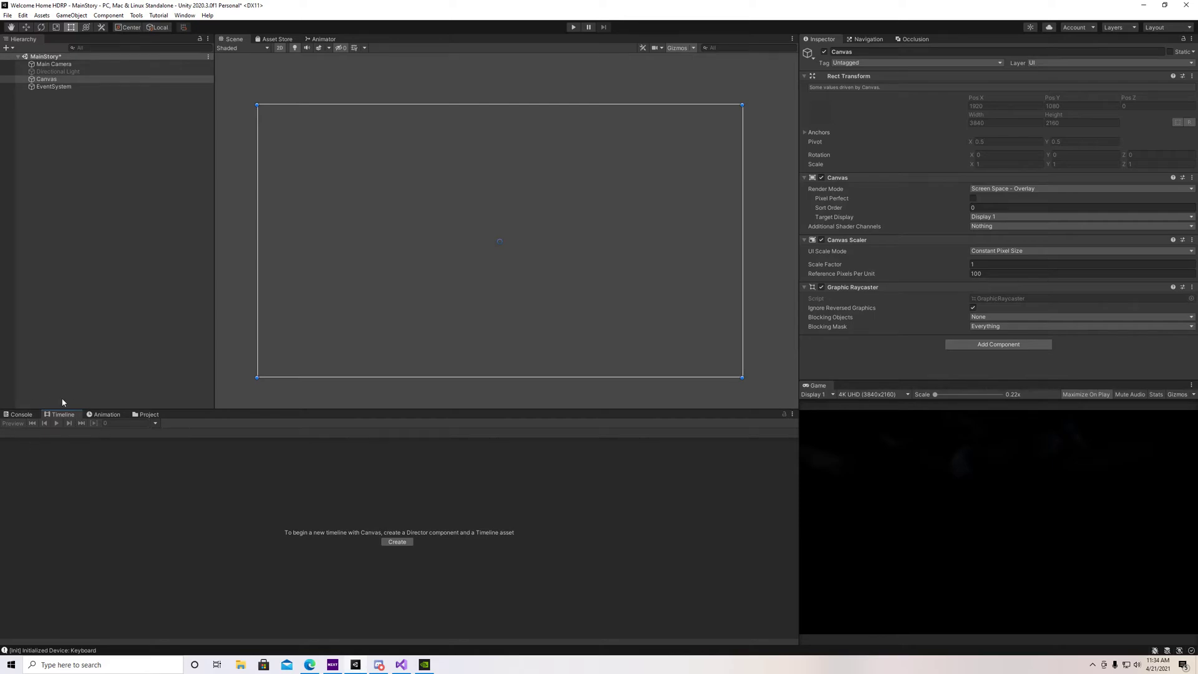
# Create a timeline for the Canvas and save it as CanvasTimeline in the Assets folder.
pyautogui.click(102, 83)
pyautogui.click(396, 541)
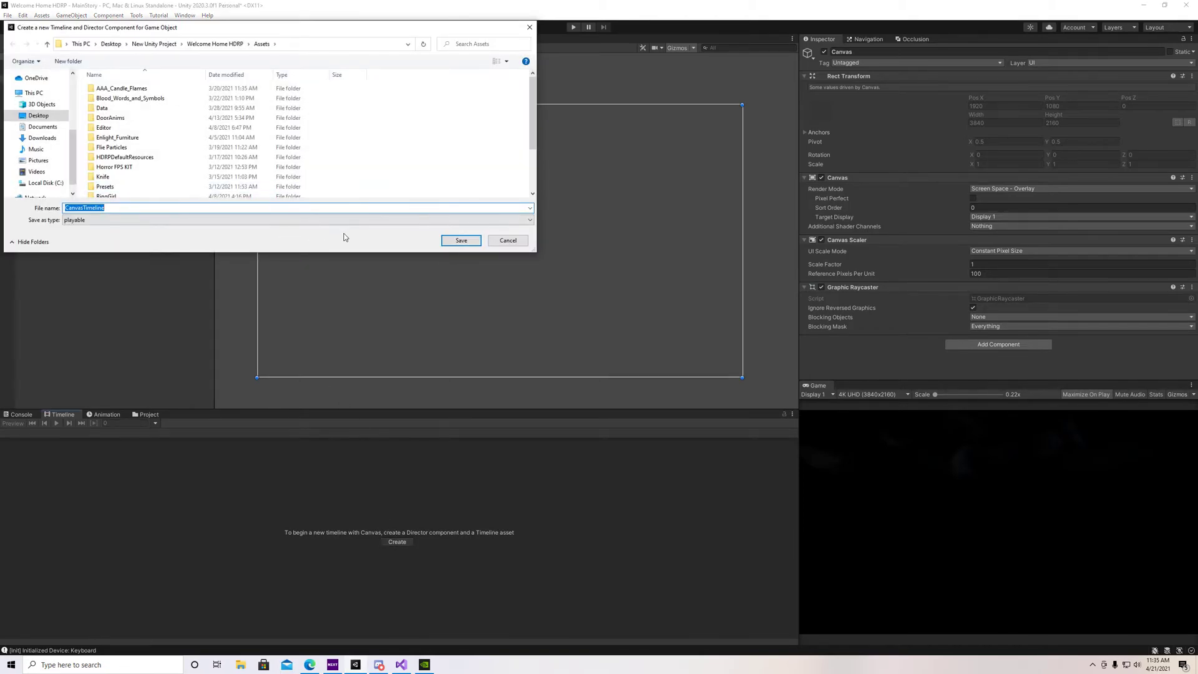
pyautogui.click(461, 240)
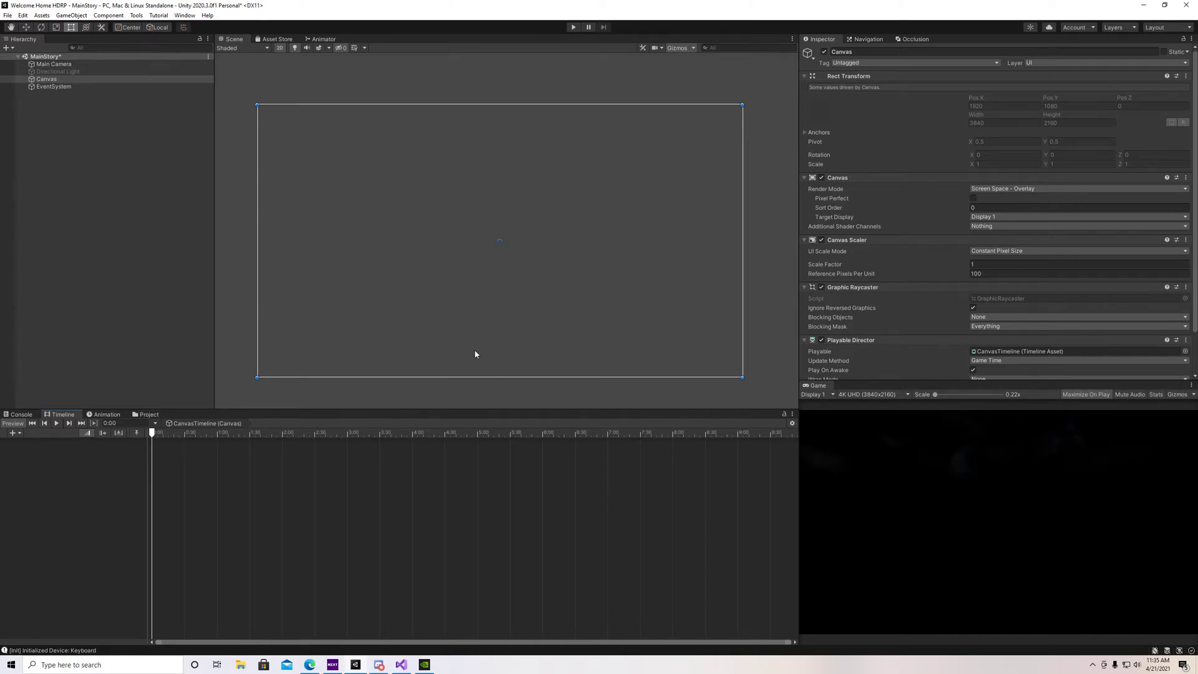
# Add a UI Text object as a child of the Canvas.
pyautogui.click(85, 77)
pyautogui.rightClick(76, 78)
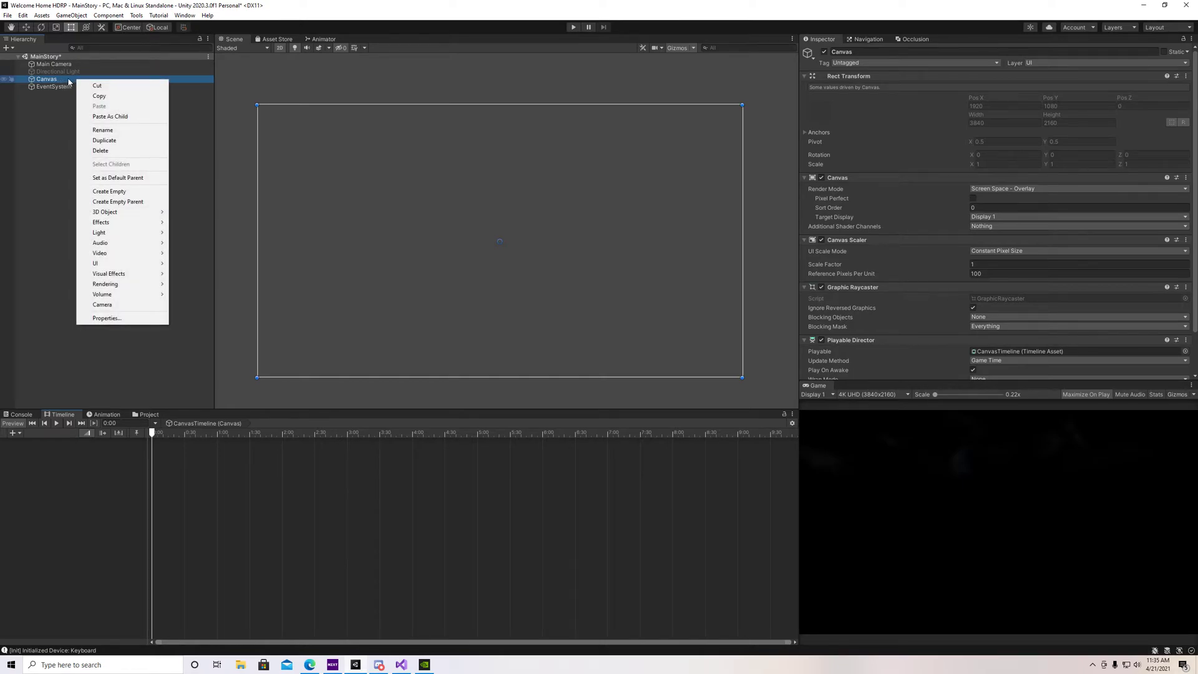
pyautogui.moveTo(142, 259)
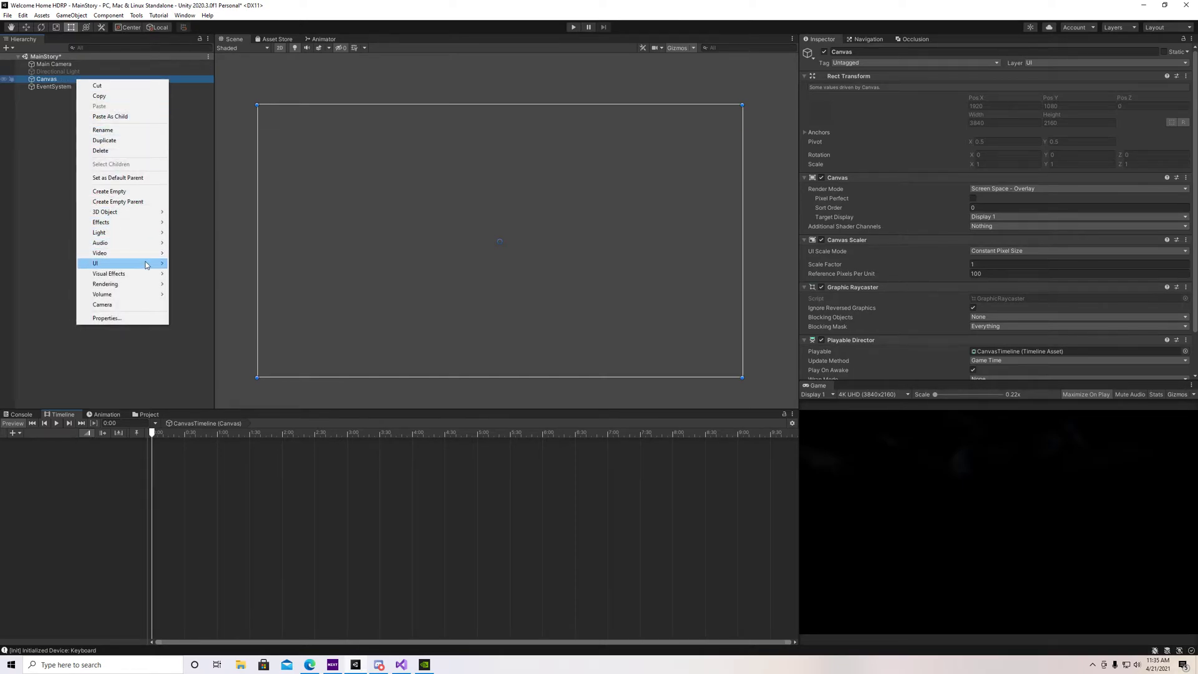
pyautogui.click(190, 266)
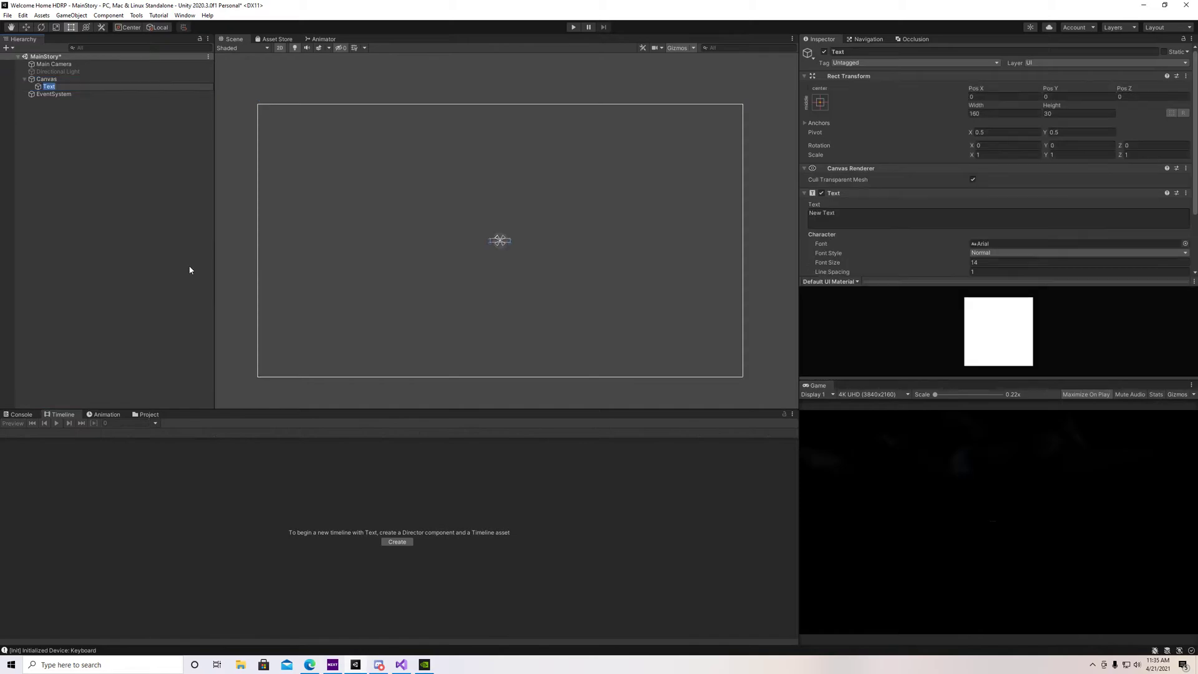
pyautogui.scroll(5, 499, 247)
pyautogui.scroll(3, 481, 211)
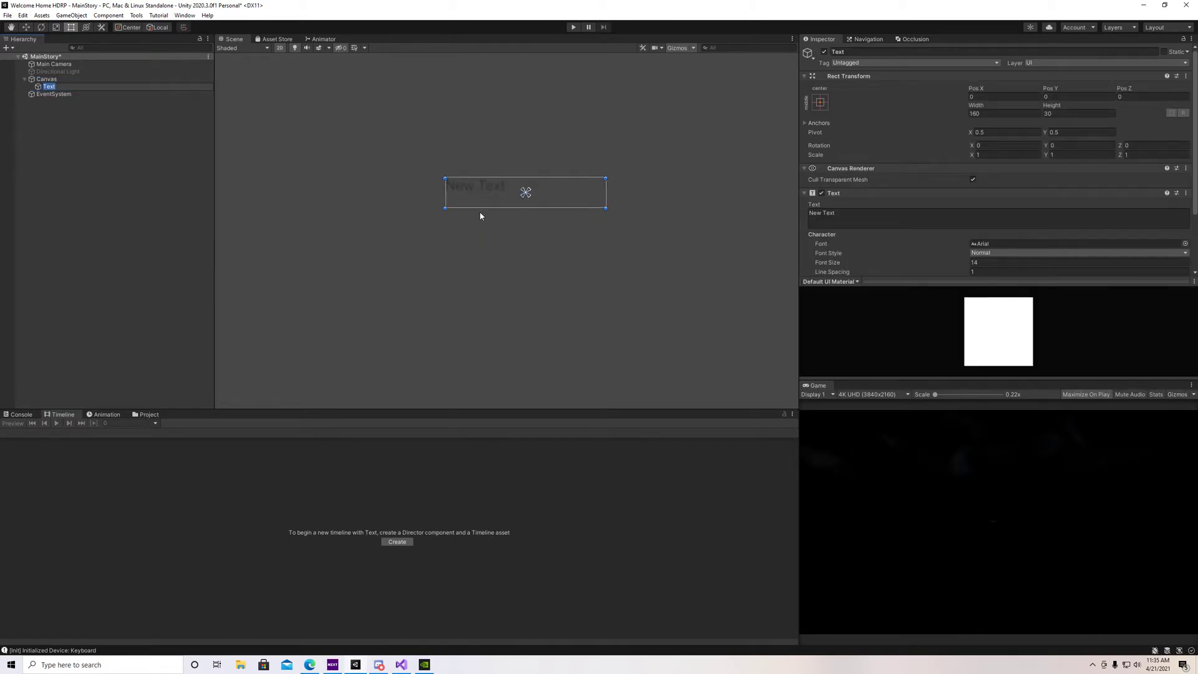
pyautogui.scroll(-4, 481, 212)
pyautogui.scroll(-4, 482, 219)
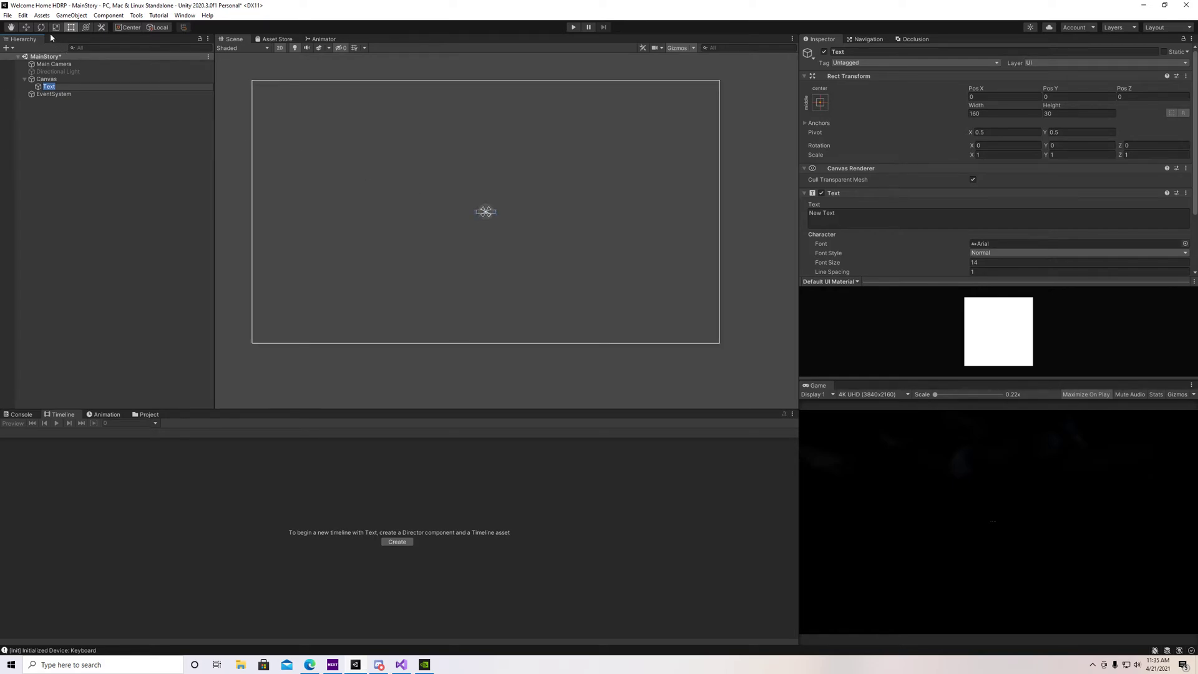
# Set the text to "This is the first sentence of the story." and enlarge its box to about 2988 by 581.
pyautogui.click(852, 222)
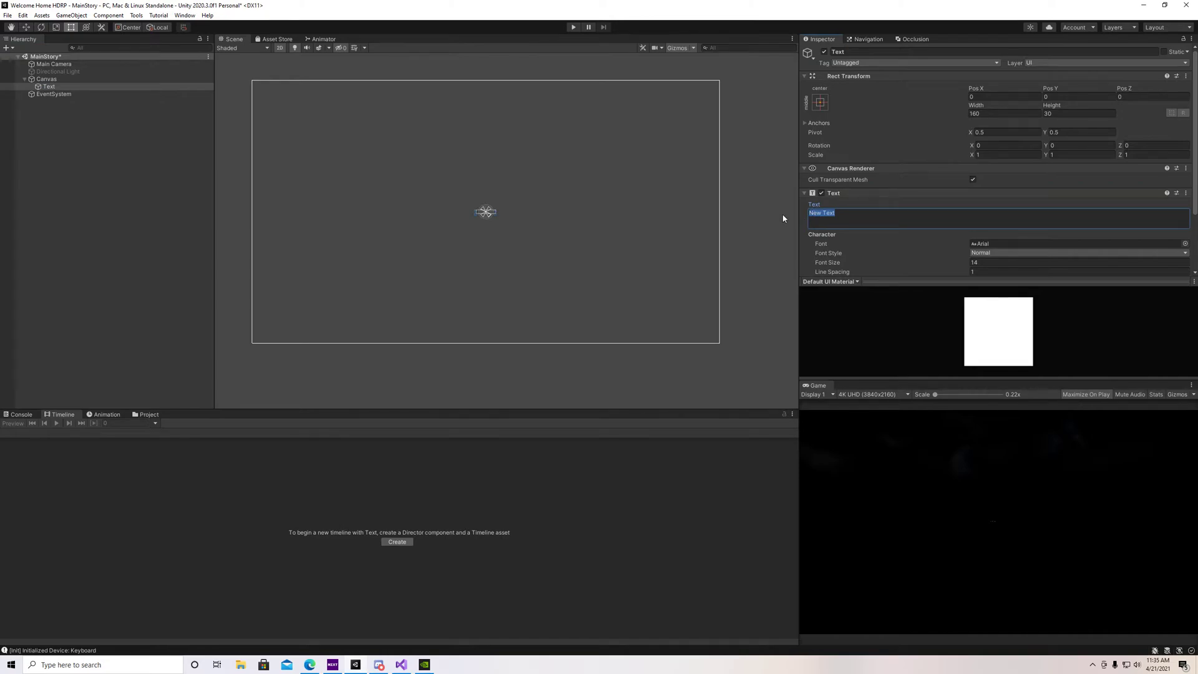
pyautogui.write('This is the first sentence of the story.')
pyautogui.moveTo(495, 214); pyautogui.dragTo(639, 262)
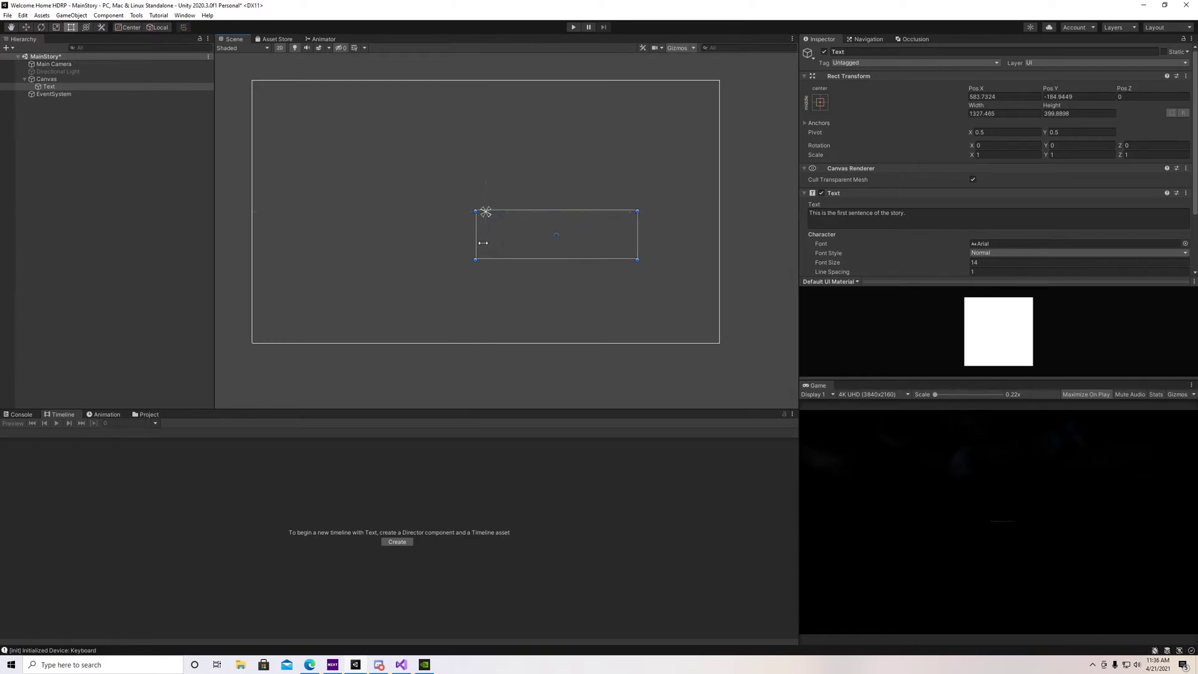
pyautogui.moveTo(476, 243); pyautogui.dragTo(284, 245)
pyautogui.moveTo(502, 211); pyautogui.dragTo(519, 155)
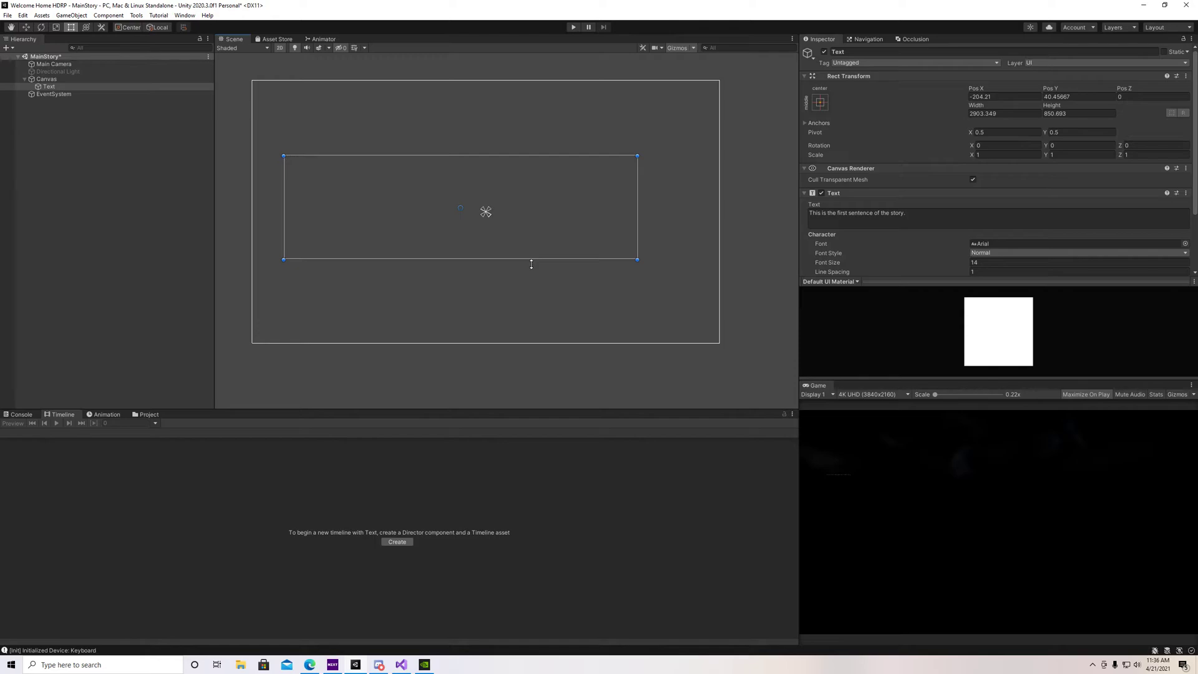
pyautogui.moveTo(531, 260); pyautogui.dragTo(548, 267)
pyautogui.moveTo(637, 241); pyautogui.dragTo(729, 241)
pyautogui.moveTo(521, 162); pyautogui.dragTo(518, 207)
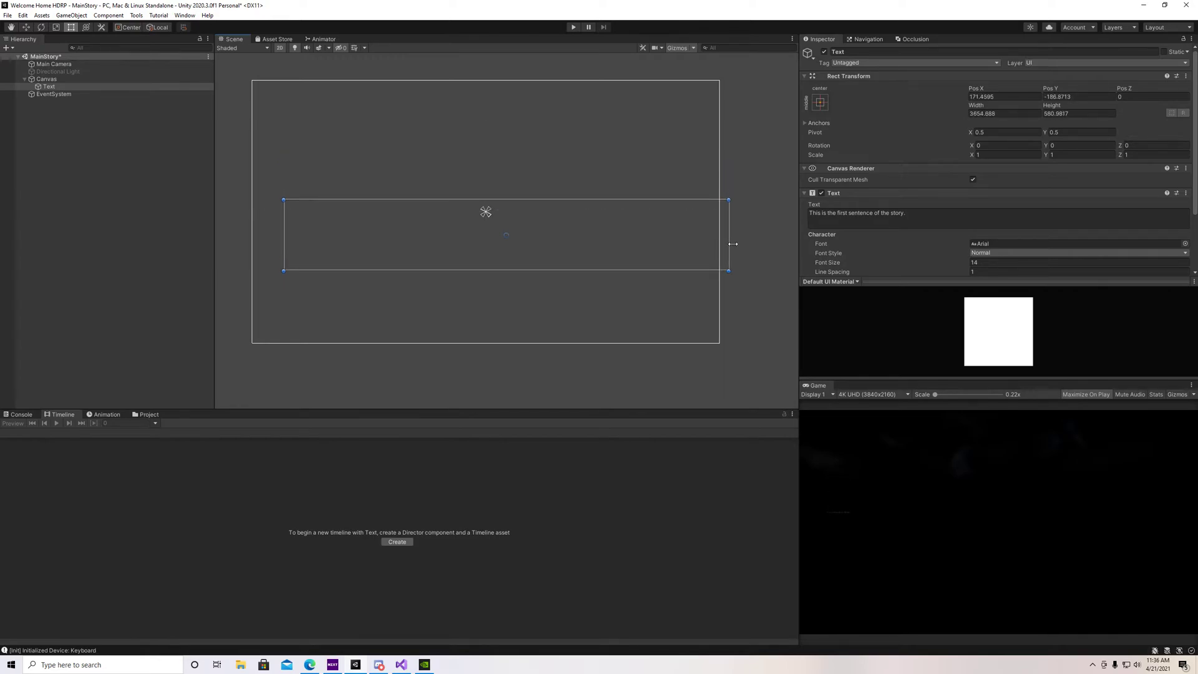
pyautogui.moveTo(732, 244); pyautogui.dragTo(649, 242)
# Set the text's font size to 100 and shrink its box to about 2229 by 184 in the lower part of the canvas.
pyautogui.click(975, 263)
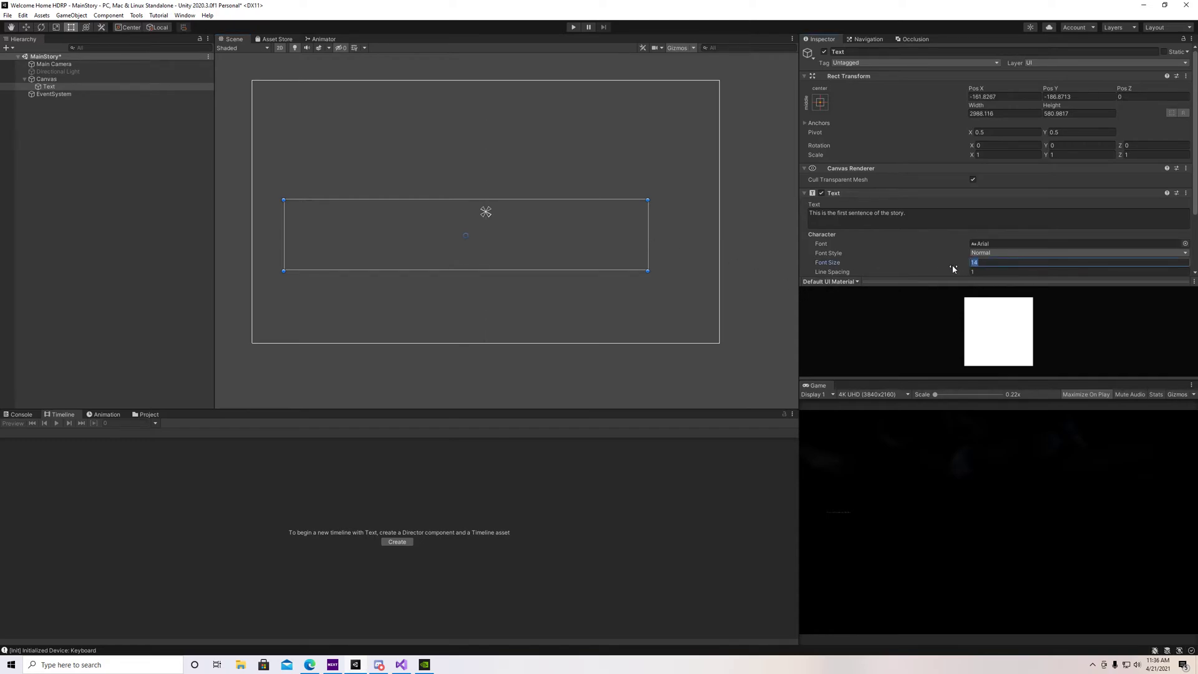
pyautogui.write('60')
pyautogui.doubleClick(974, 263)
pyautogui.write('100')
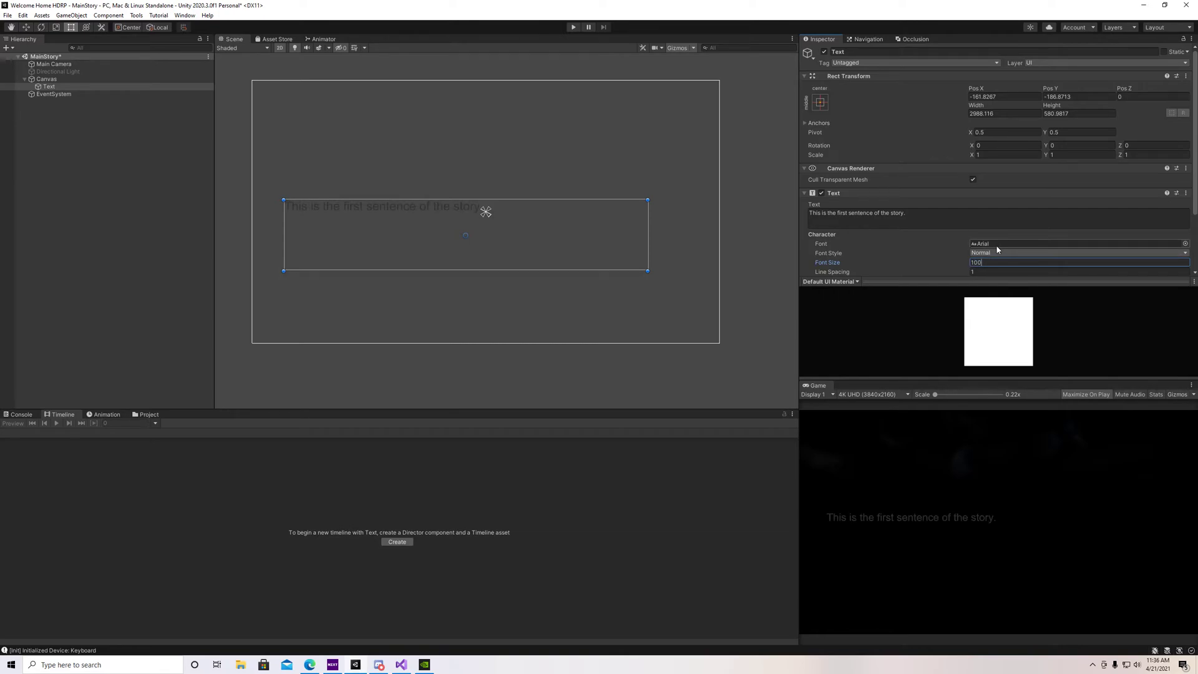
pyautogui.moveTo(290, 221); pyautogui.dragTo(377, 221)
pyautogui.moveTo(498, 206); pyautogui.dragTo(539, 254)
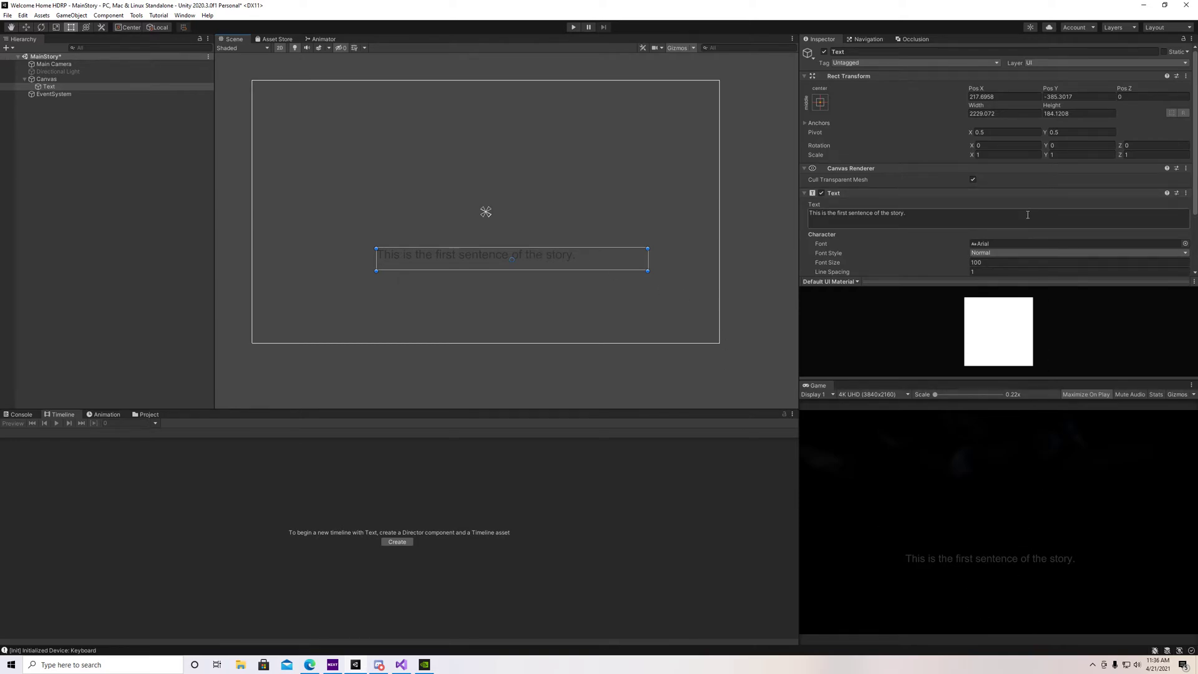
# Align the sentence to the horizontal center and the bottom of its text box.
pyautogui.scroll(-4, 992, 221)
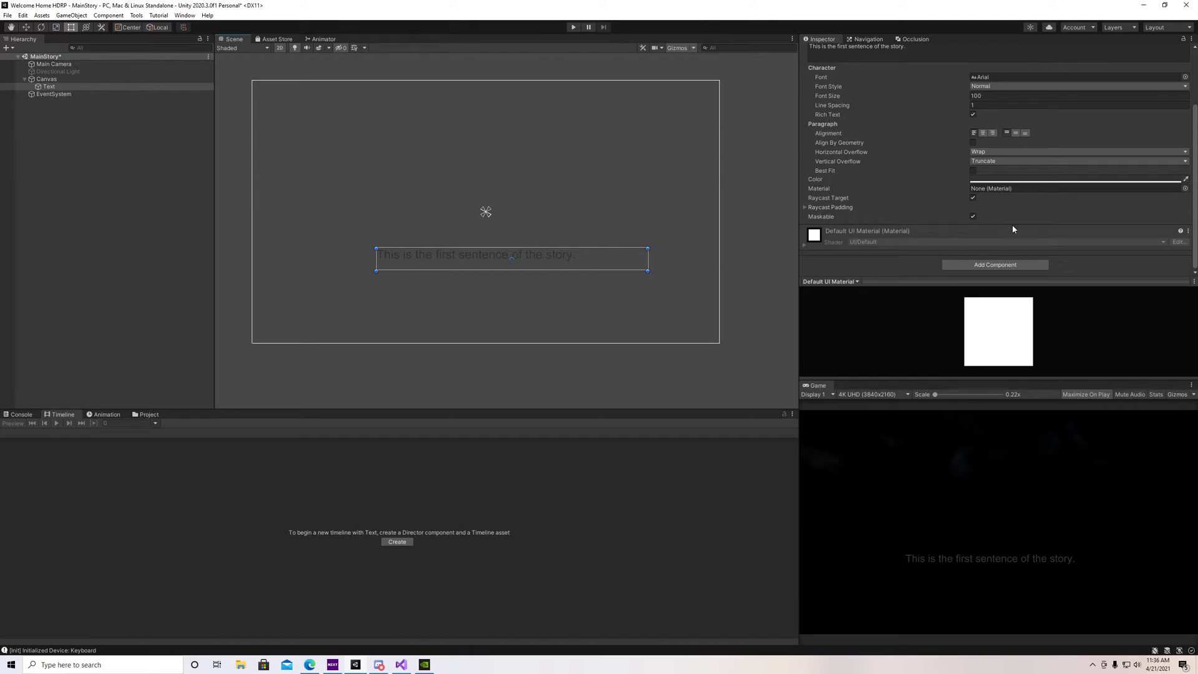
pyautogui.scroll(5, 999, 210)
pyautogui.scroll(-5, 1007, 204)
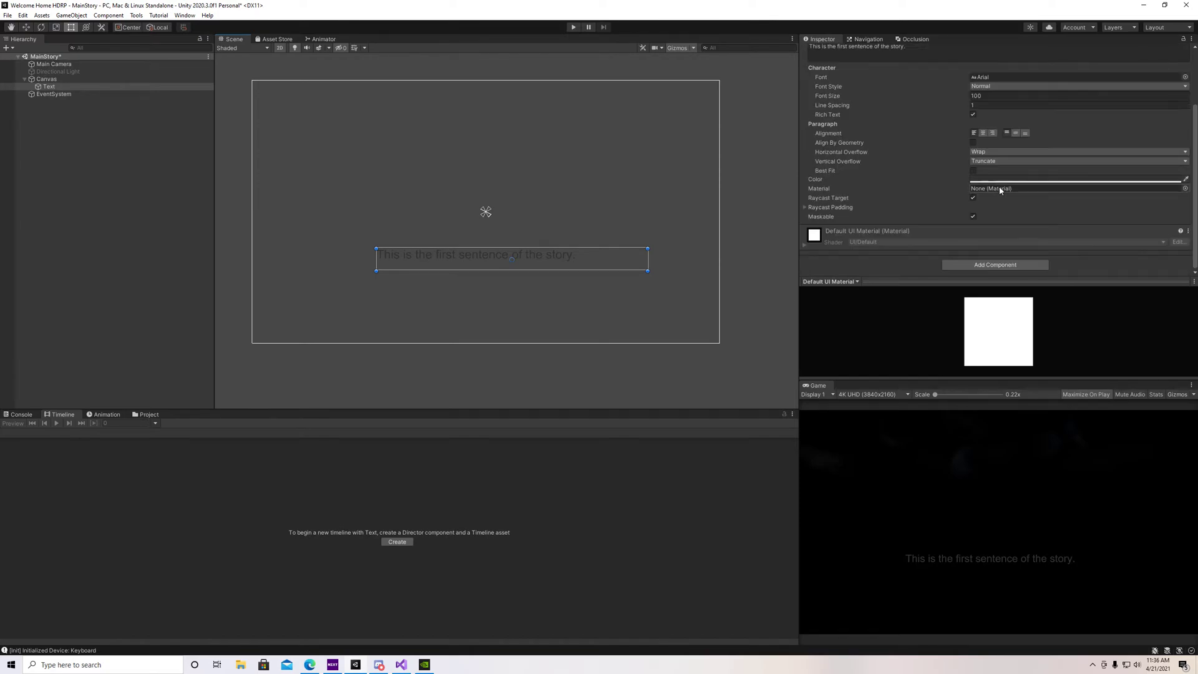
pyautogui.scroll(5, 896, 160)
pyautogui.scroll(-5, 877, 187)
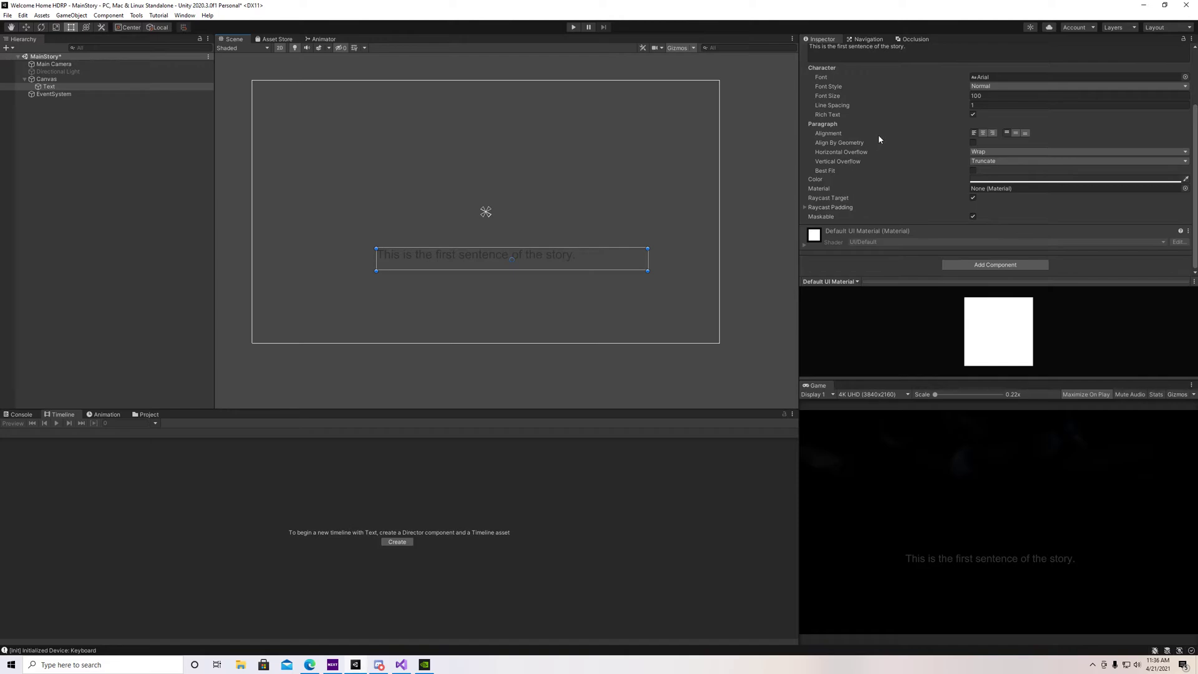
pyautogui.click(984, 133)
pyautogui.click(1024, 134)
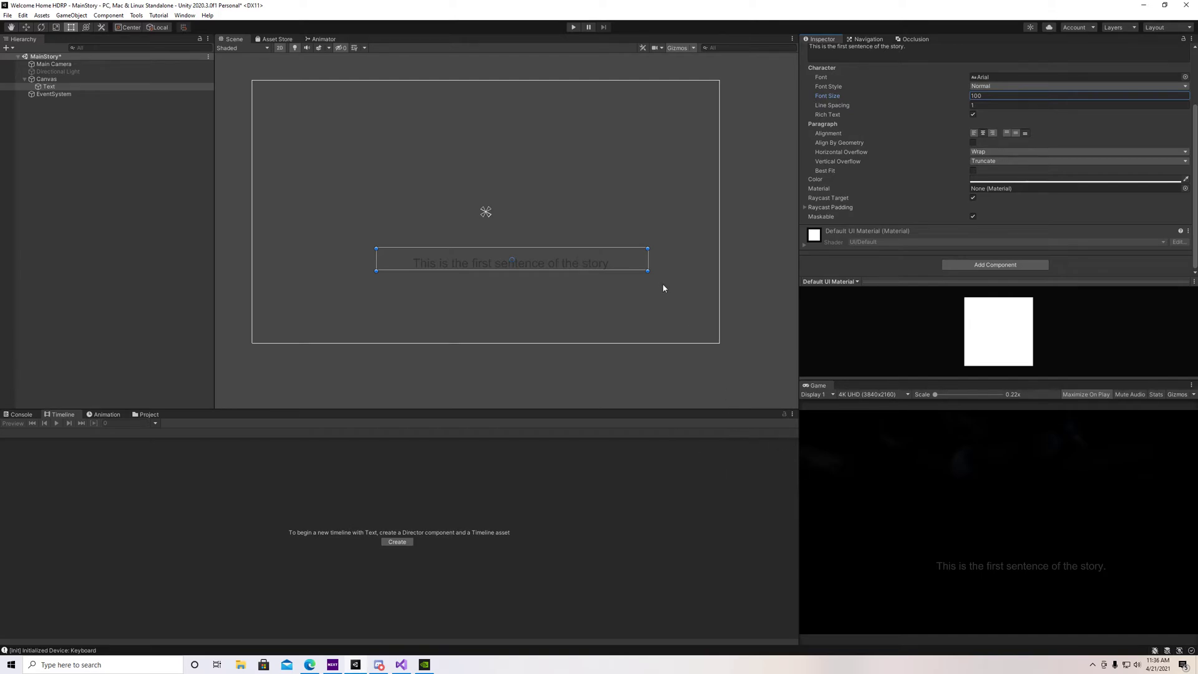
# Narrow the text box to a width of about 1774 and move it down to about Y -763 near the canvas's lower edge.
pyautogui.moveTo(651, 260); pyautogui.dragTo(597, 264)
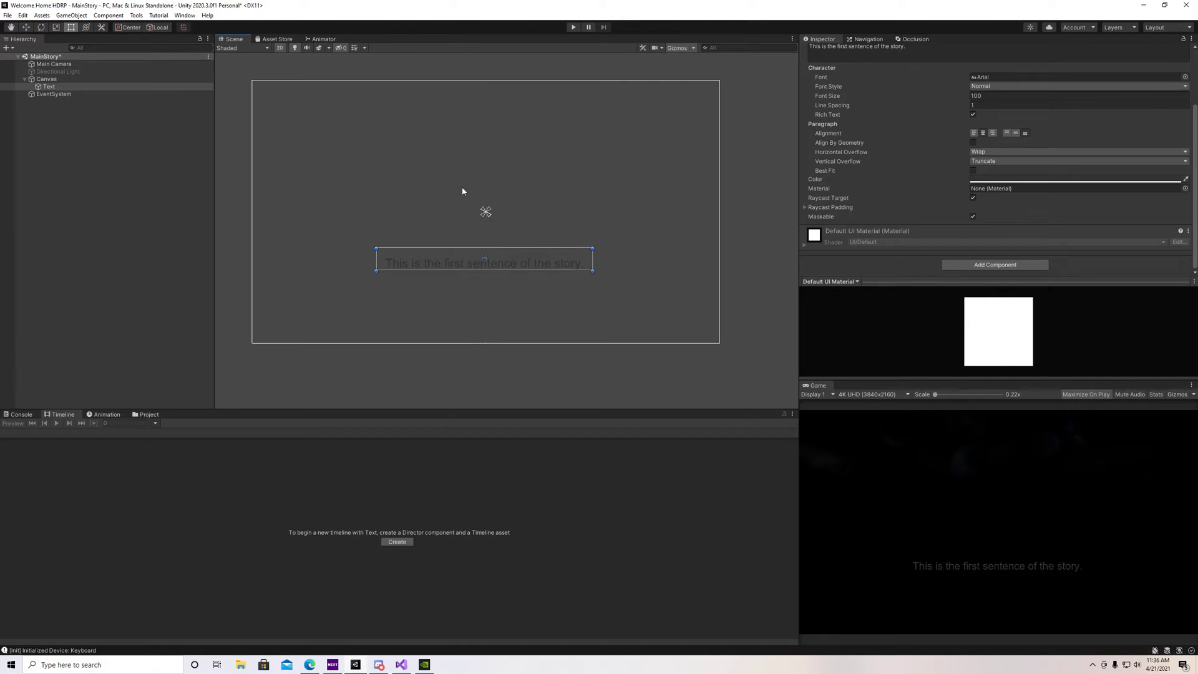
pyautogui.click(27, 27)
pyautogui.moveTo(486, 224); pyautogui.dragTo(489, 270)
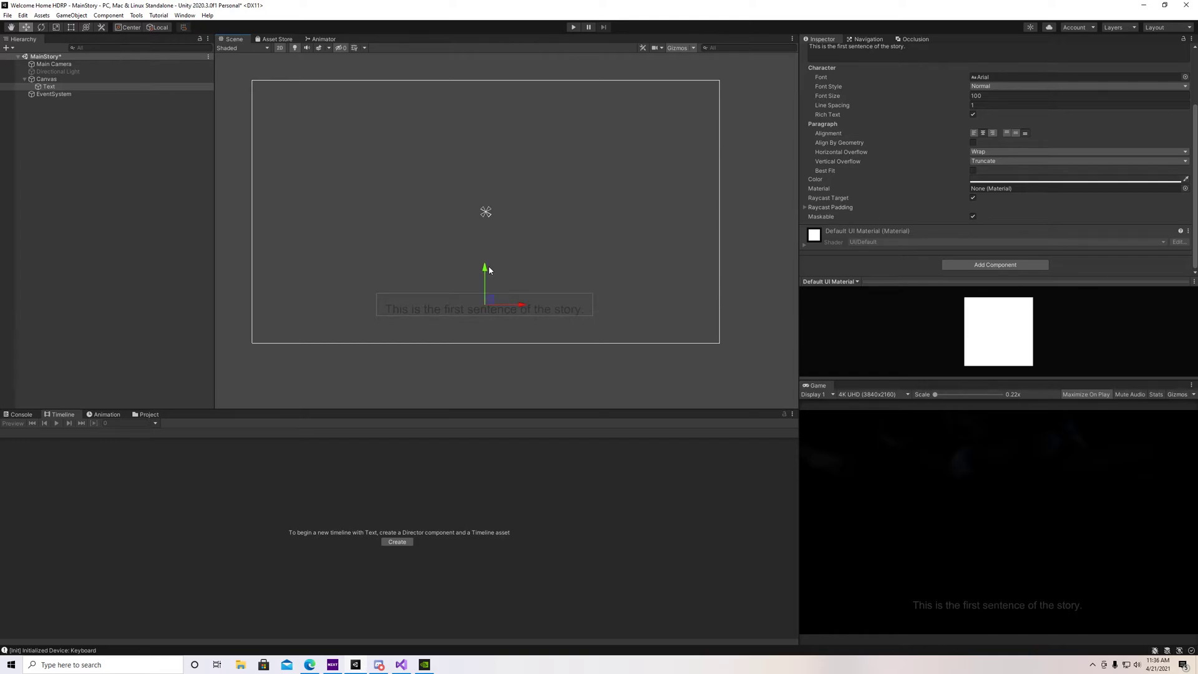
pyautogui.click(984, 137)
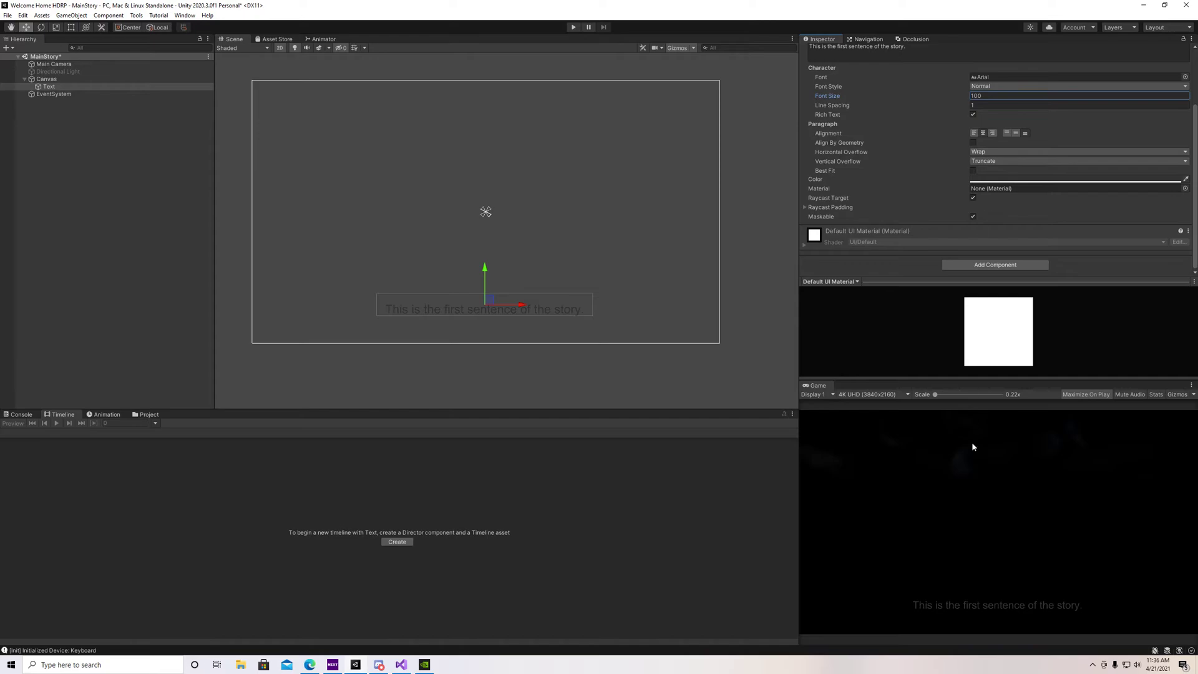
# Change the sentence's text color to white (FFFFFF).
pyautogui.click(992, 179)
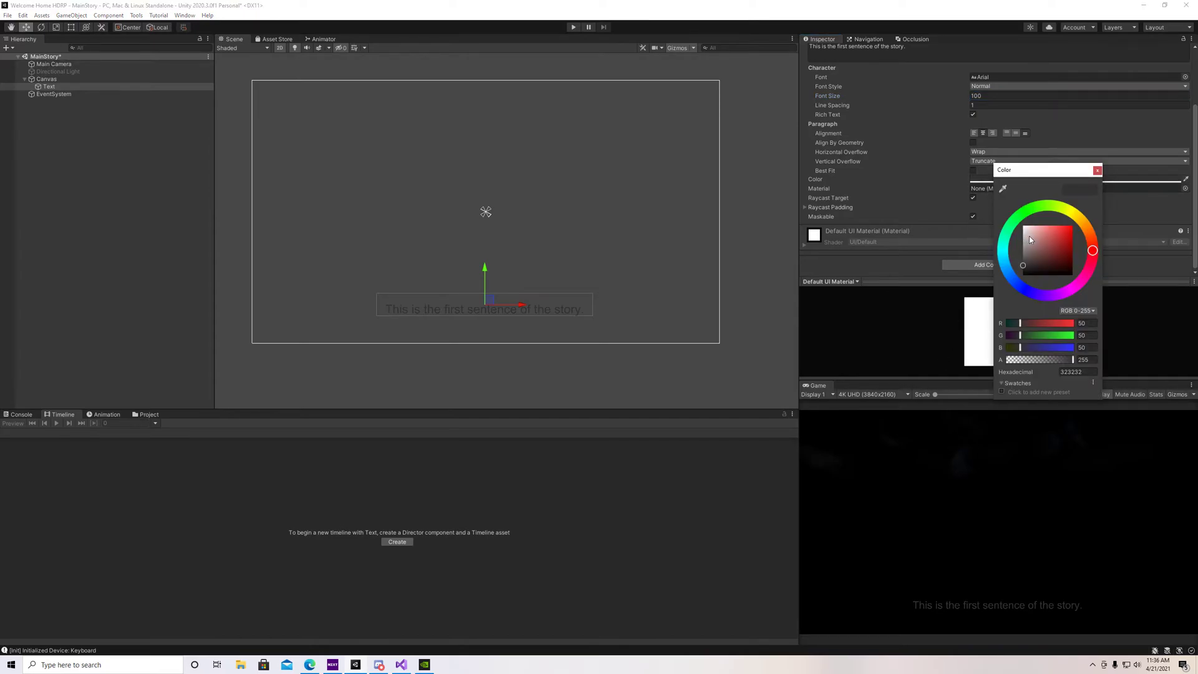
pyautogui.moveTo(1027, 240); pyautogui.dragTo(1017, 228)
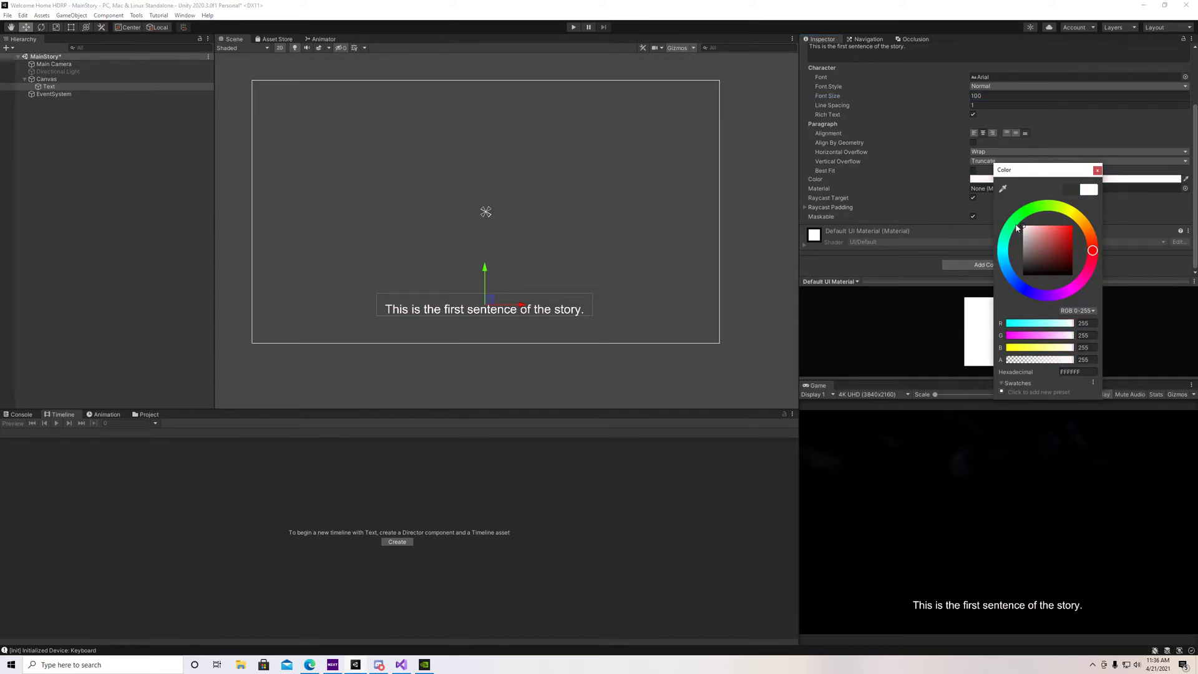
pyautogui.click(1097, 171)
# Try several fonts on the sentence and settle on Teko-Medium.
pyautogui.scroll(3, 938, 228)
pyautogui.scroll(-3, 938, 228)
pyautogui.click(1184, 77)
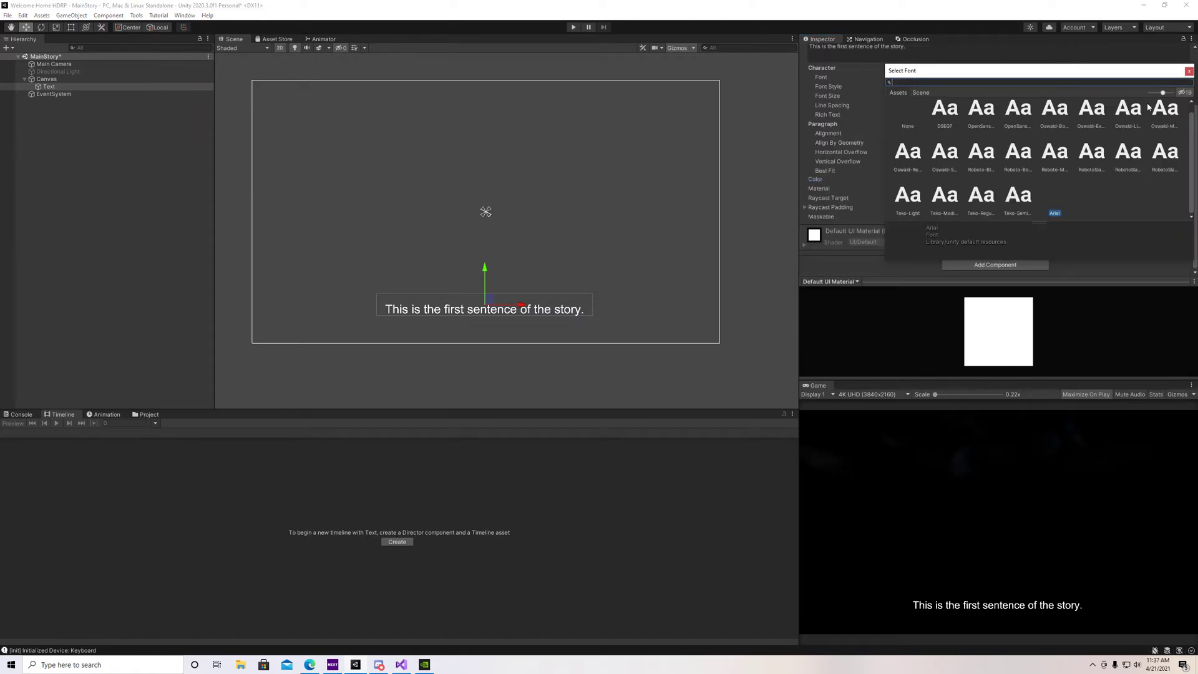
pyautogui.click(1091, 153)
pyautogui.click(1128, 153)
pyautogui.click(981, 195)
pyautogui.click(950, 199)
pyautogui.click(1189, 71)
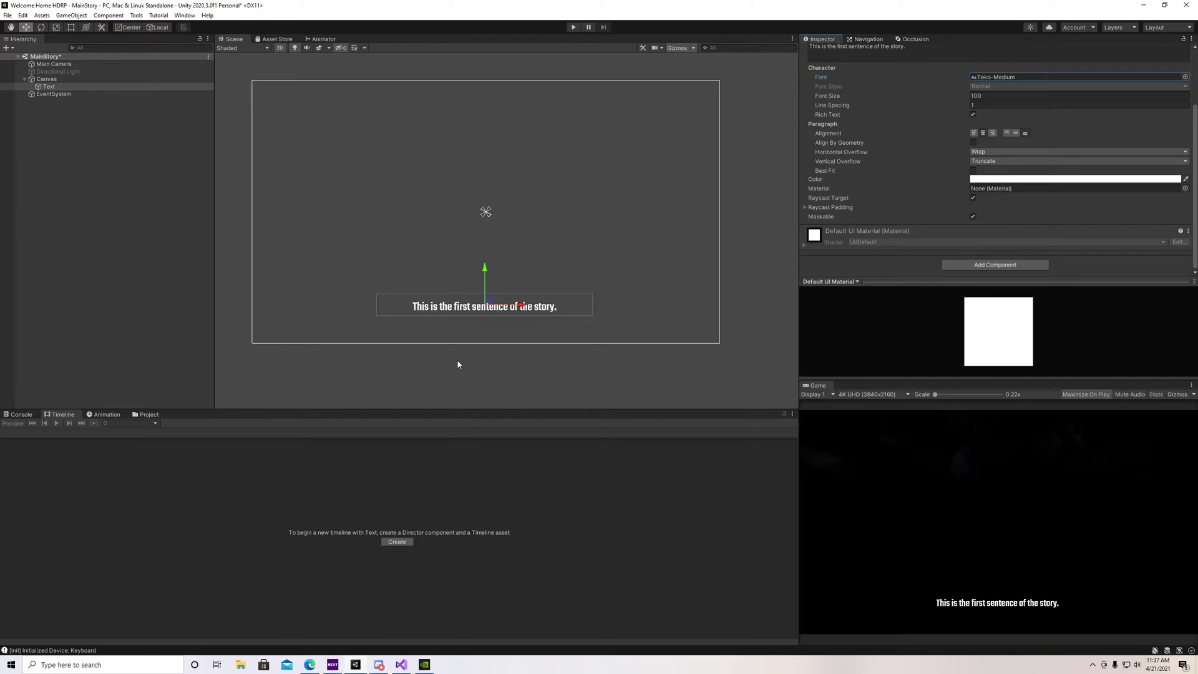
# Rename the Text object under the Canvas as 1stSentence.
pyautogui.click(47, 80)
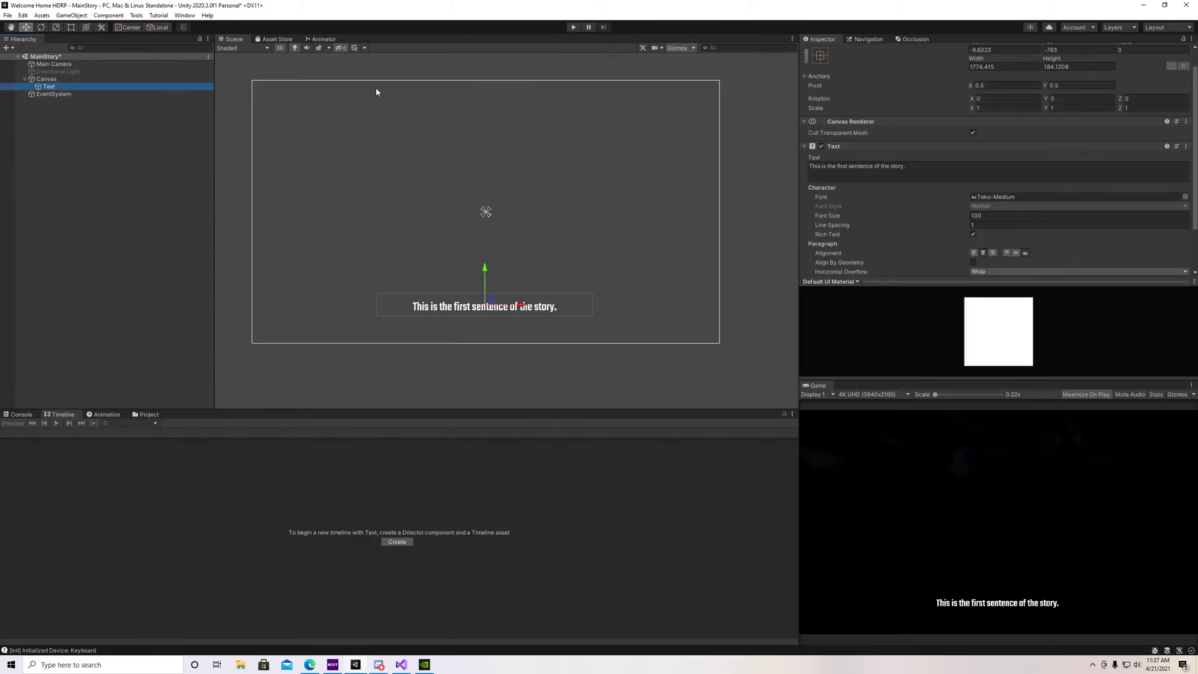
pyautogui.scroll(3, 905, 156)
pyautogui.click(859, 51)
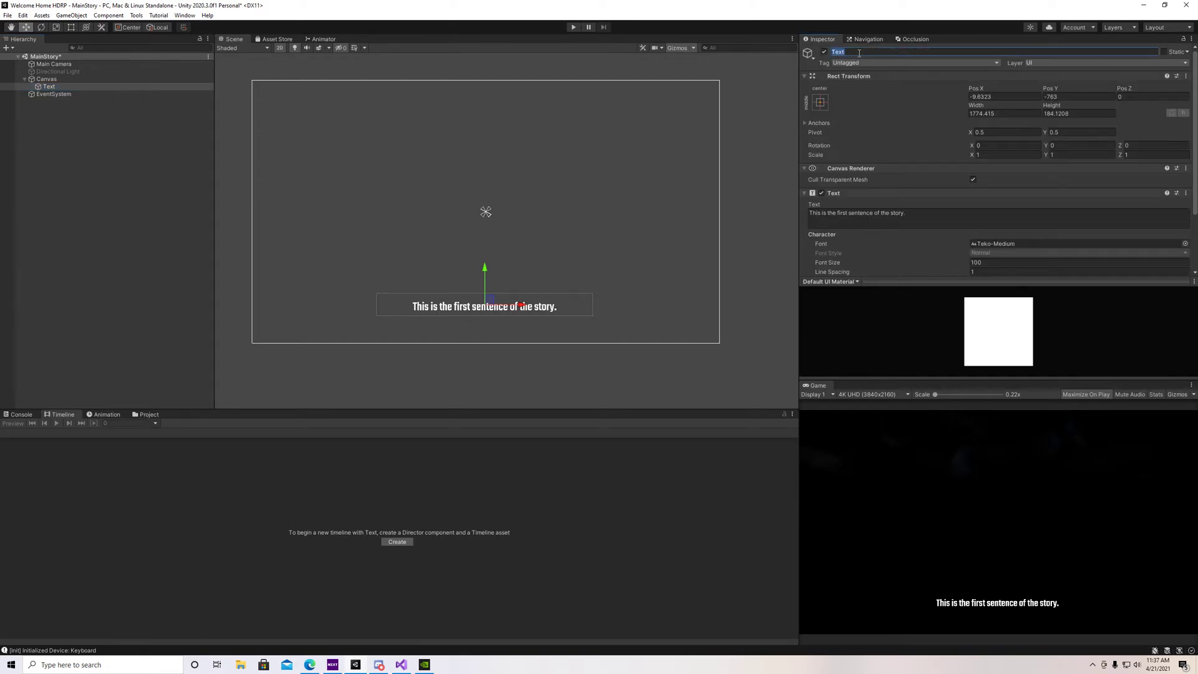
pyautogui.write('1stSentence')
pyautogui.press('Return')
# Add an activation track for 1stSentence to the Canvas timeline and shorten its clip to 3 seconds.
pyautogui.click(118, 79)
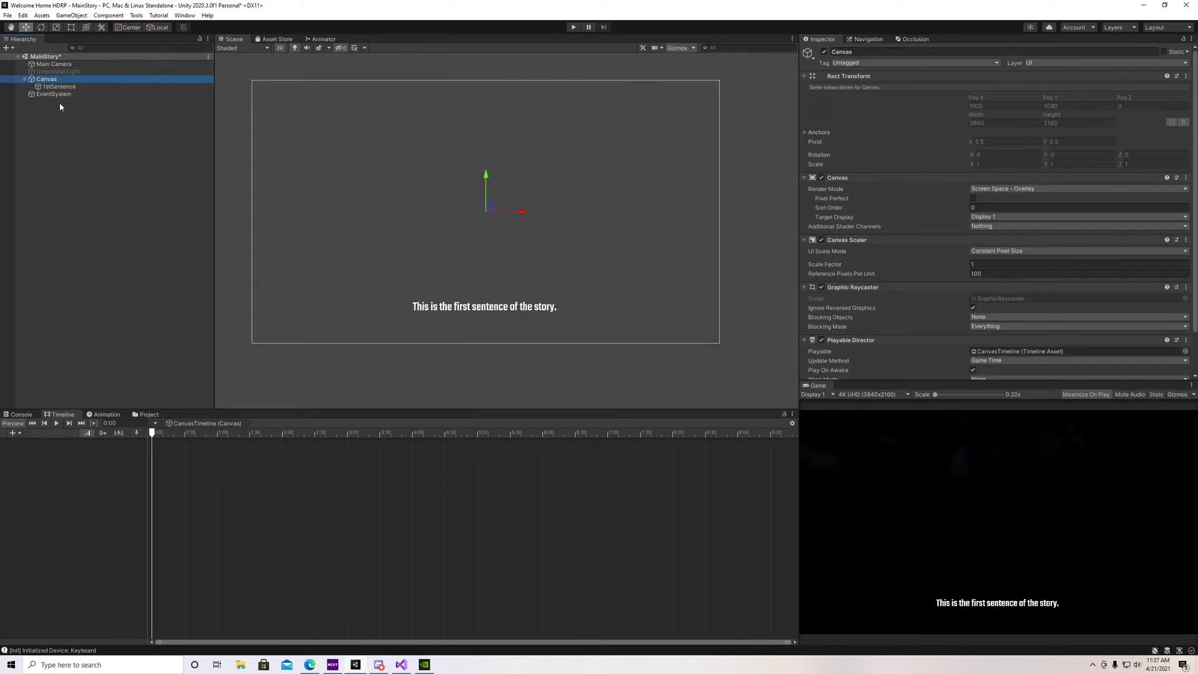
pyautogui.moveTo(60, 87); pyautogui.dragTo(44, 457)
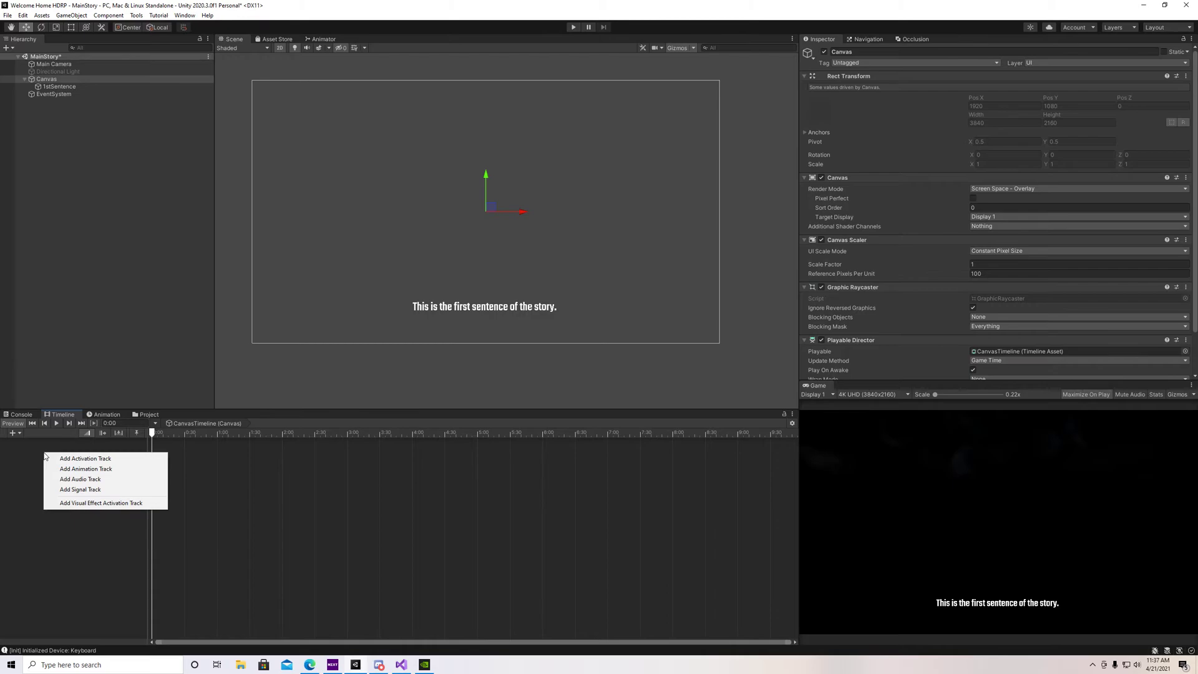
pyautogui.click(86, 459)
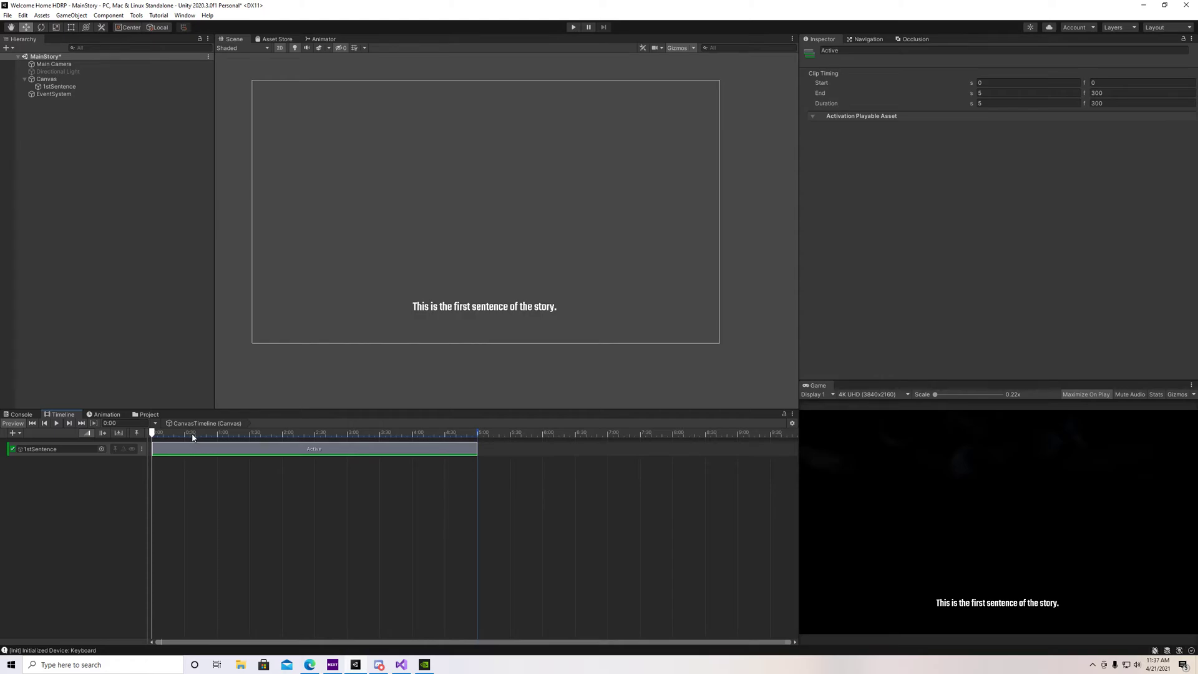
pyautogui.moveTo(482, 448); pyautogui.dragTo(352, 448)
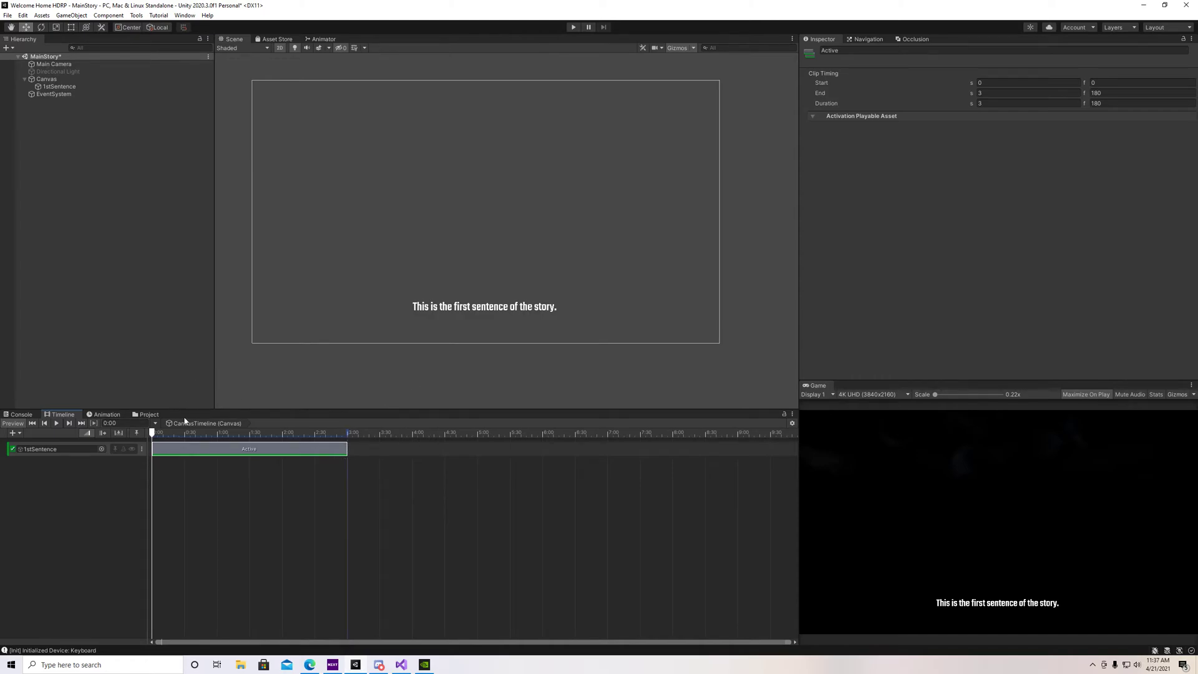
pyautogui.click(58, 422)
# Duplicate the 1stSentence object and rename the copy as 2ndSentence.
pyautogui.click(79, 88)
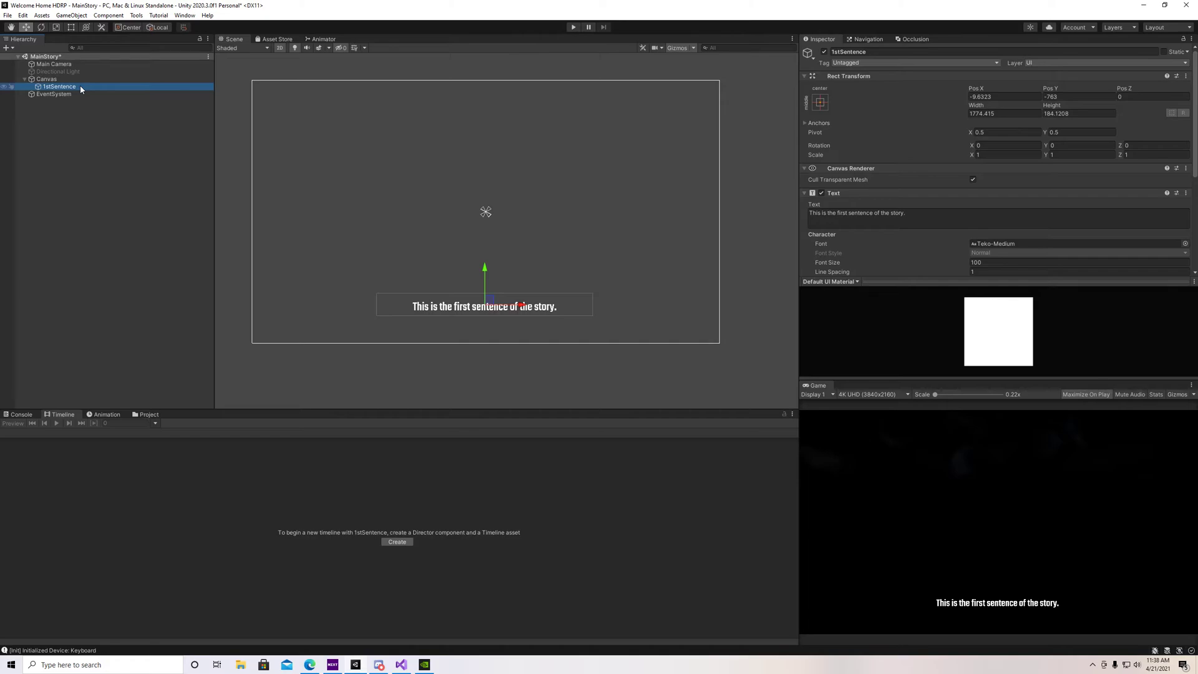
pyautogui.hotkey('ctrl', 'd')
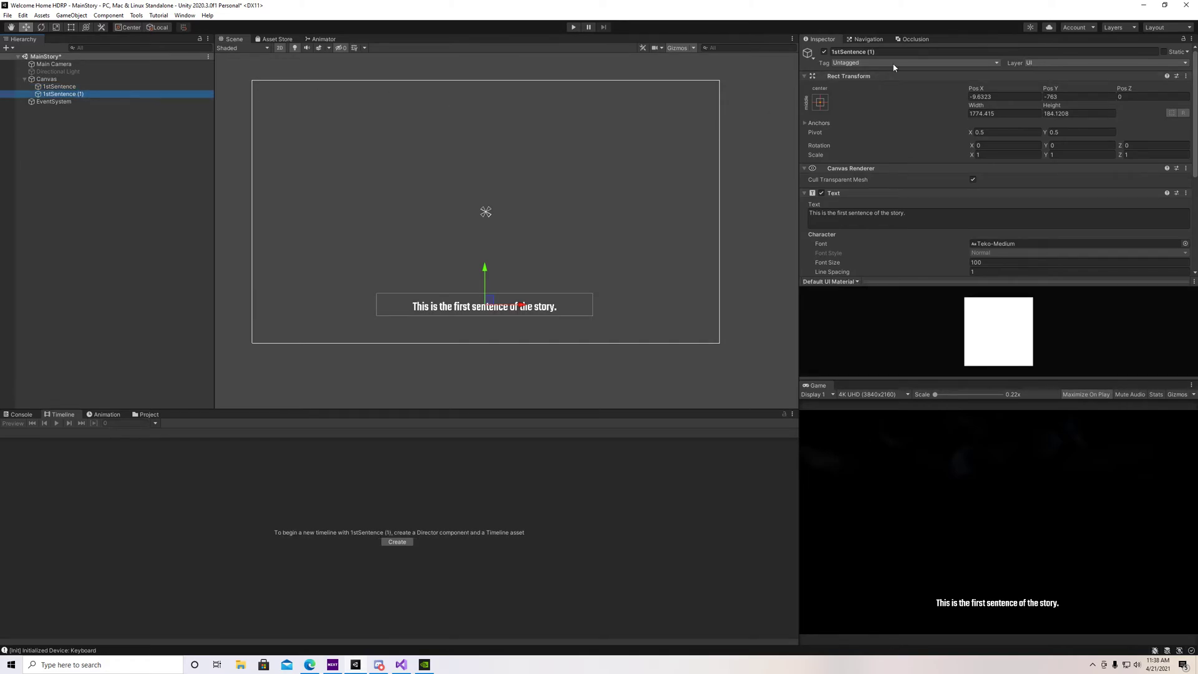
pyautogui.click(908, 51)
pyautogui.write('2')
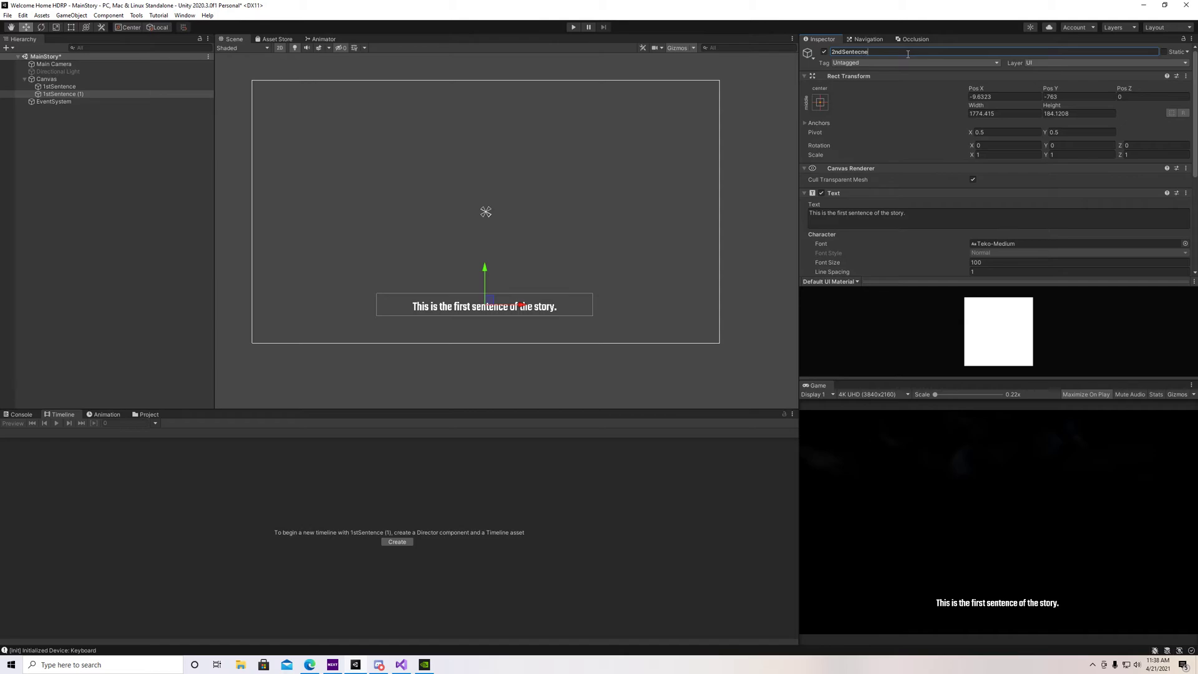
pyautogui.write('ndSentence')
pyautogui.press('Return')
pyautogui.click(198, 94)
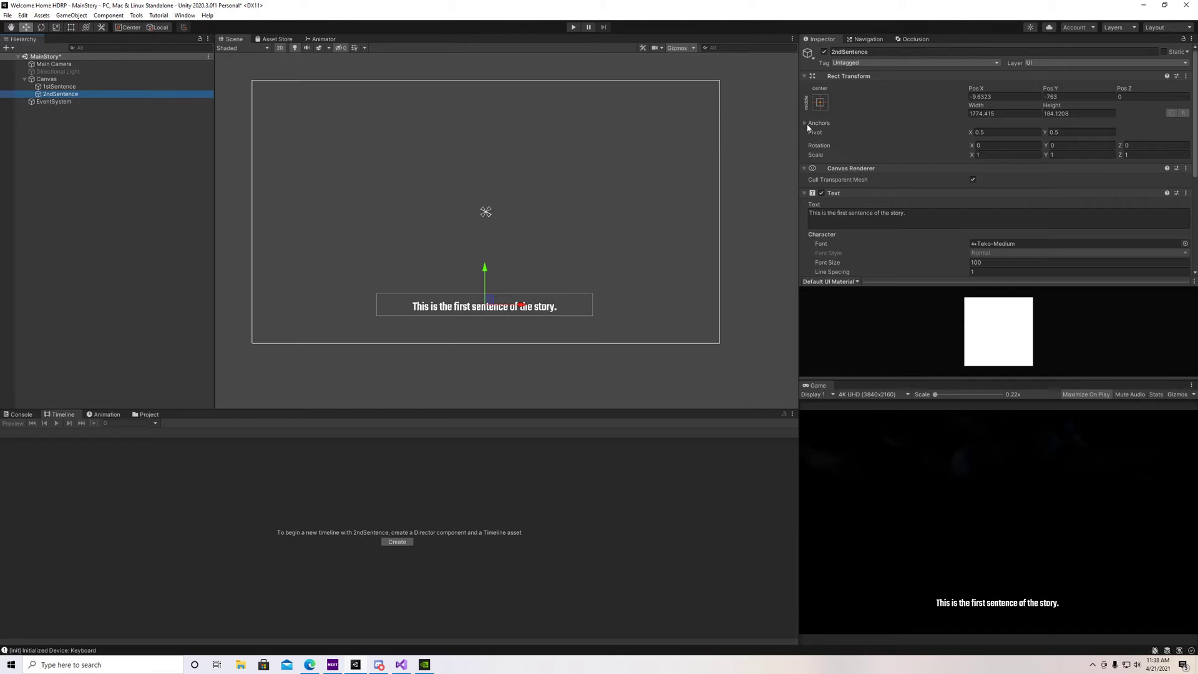
pyautogui.click(844, 218)
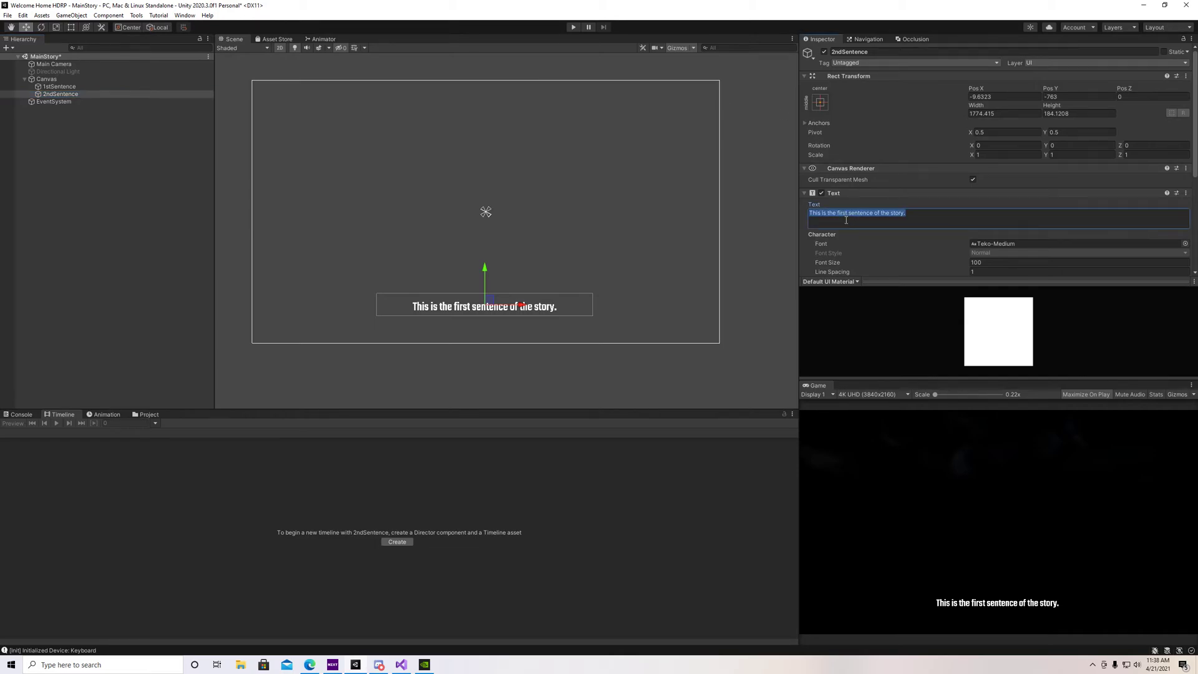
pyautogui.doubleClick(843, 216)
pyautogui.write('second')
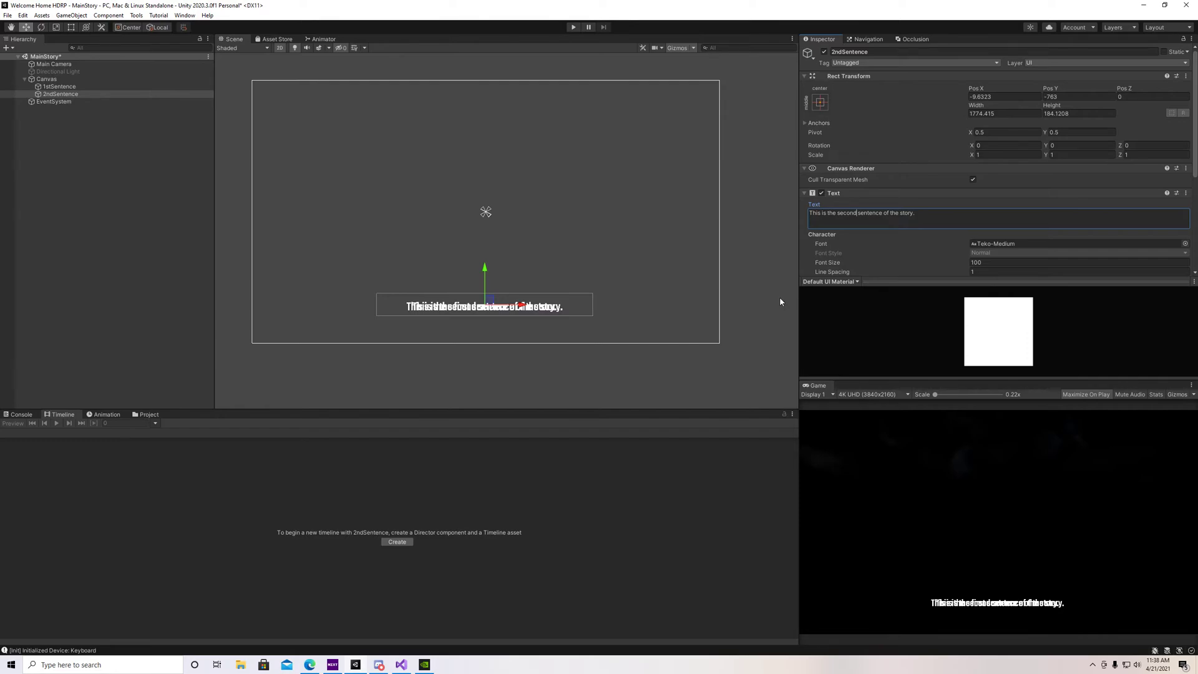
pyautogui.hotkey('ctrl', 'z')
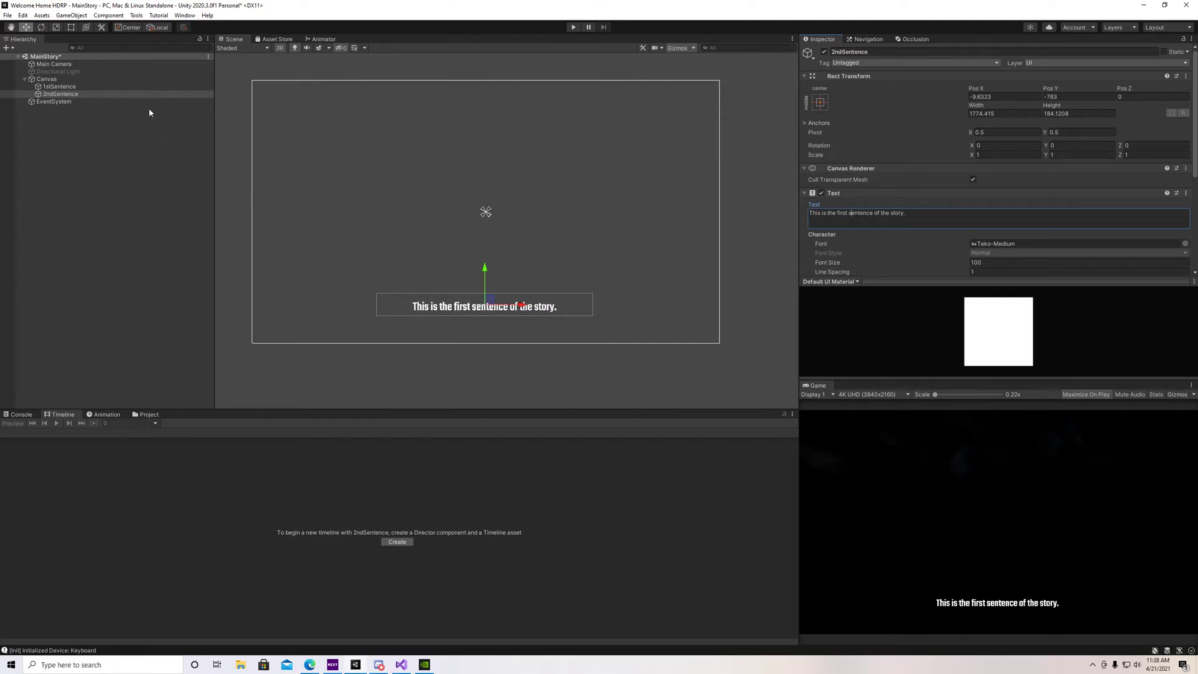
# Replace "first" with "second" in 2ndSentence's text so it reads "This is the second sentence of the story.".
pyautogui.click(125, 88)
pyautogui.click(125, 95)
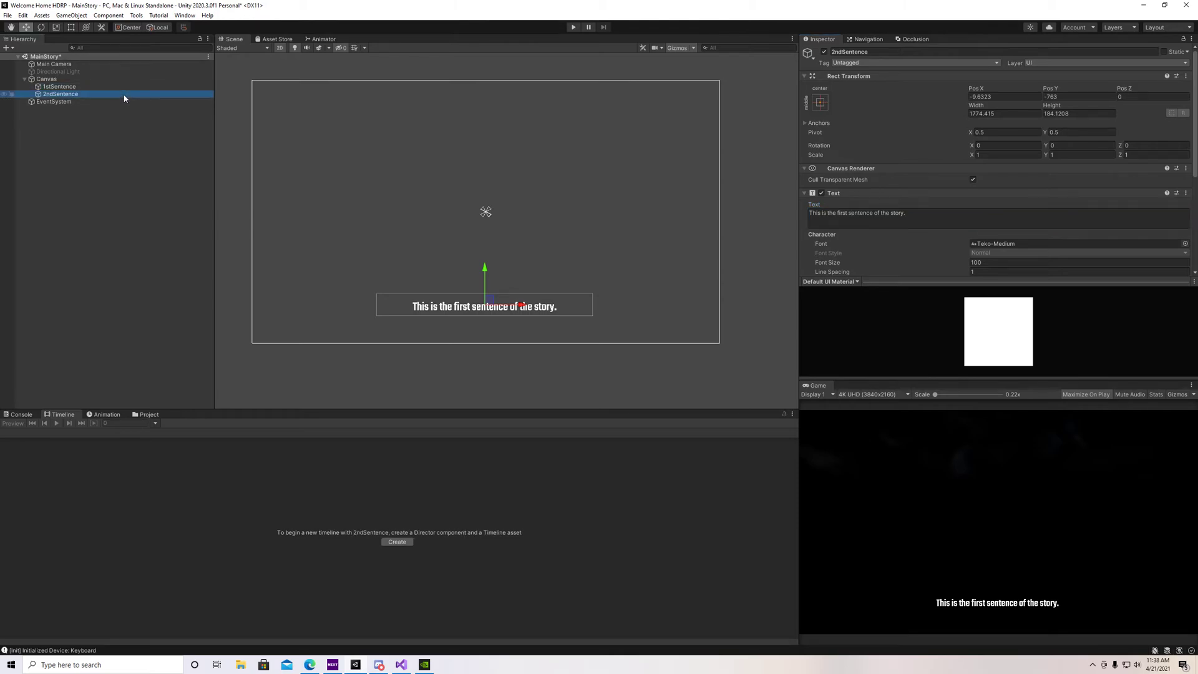
pyautogui.doubleClick(845, 214)
pyautogui.write('second')
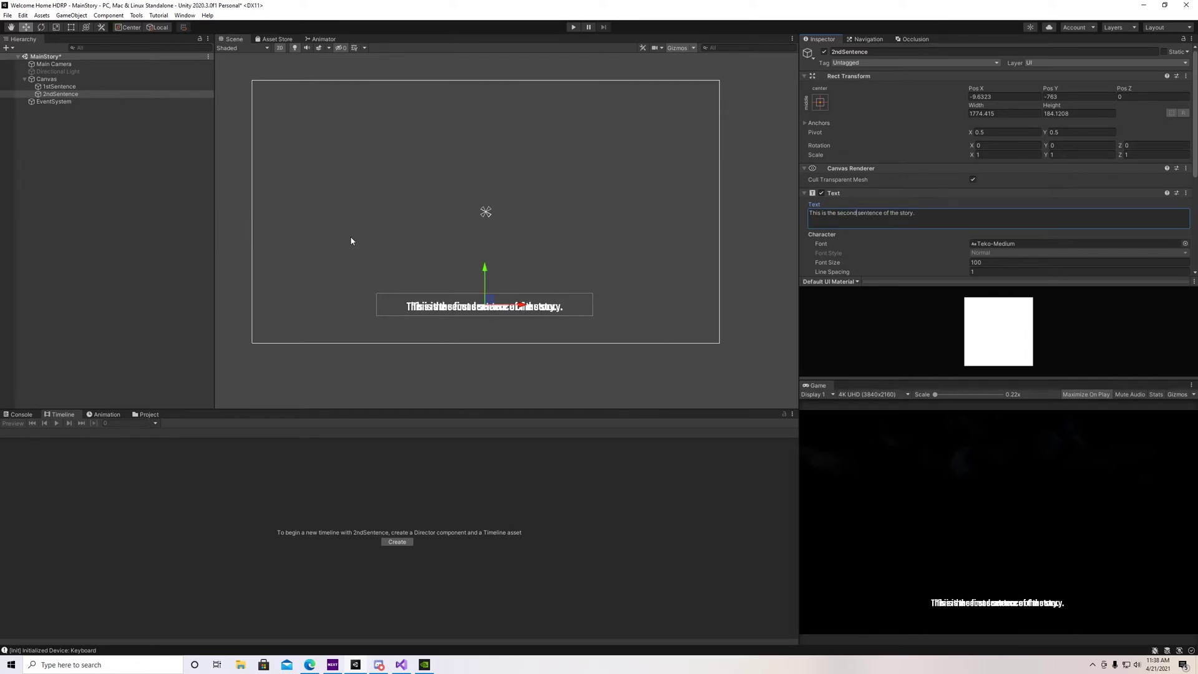
# Add an activation track for 2ndSentence to the Canvas timeline.
pyautogui.click(47, 79)
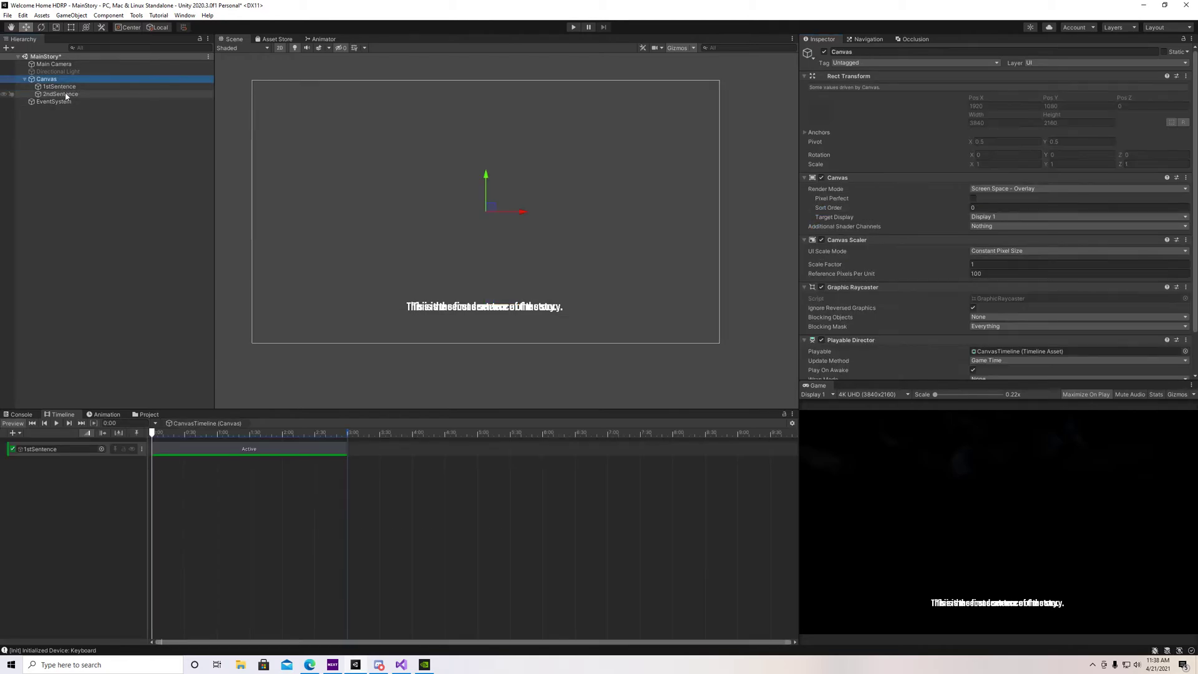
pyautogui.moveTo(67, 96); pyautogui.dragTo(36, 478)
pyautogui.click(73, 486)
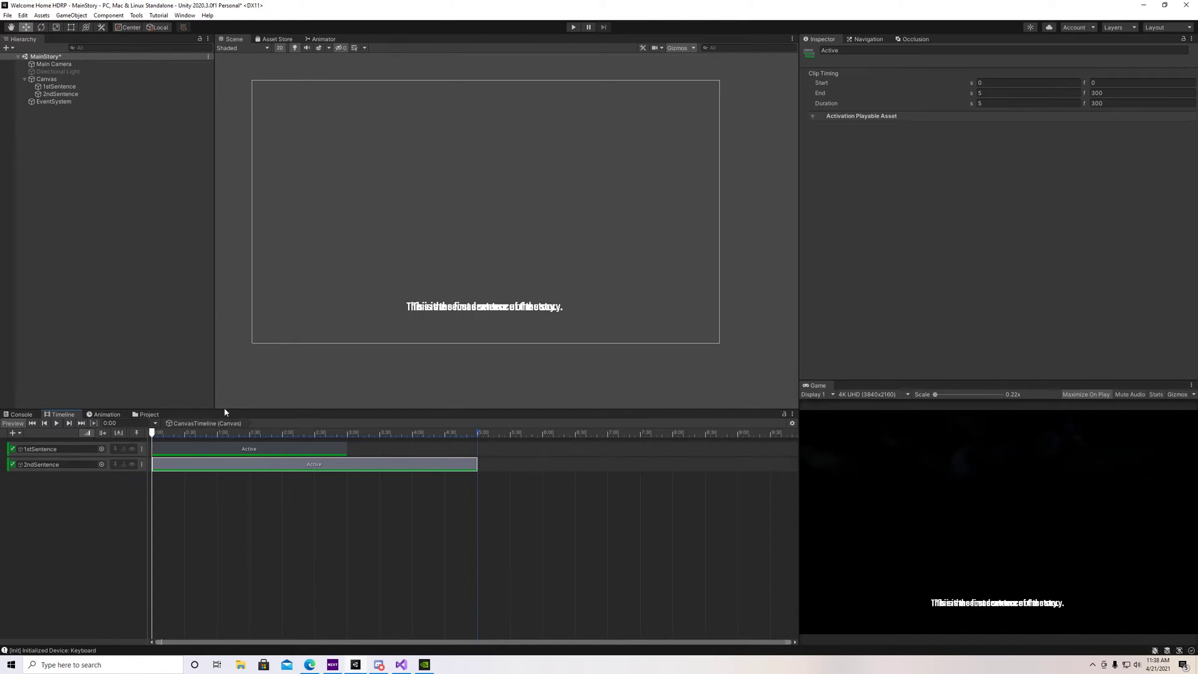
# Shorten the 2ndSentence clip to 3 seconds and place it to start at 4 seconds, after the first sentence's clip.
pyautogui.moveTo(185, 467); pyautogui.dragTo(379, 467)
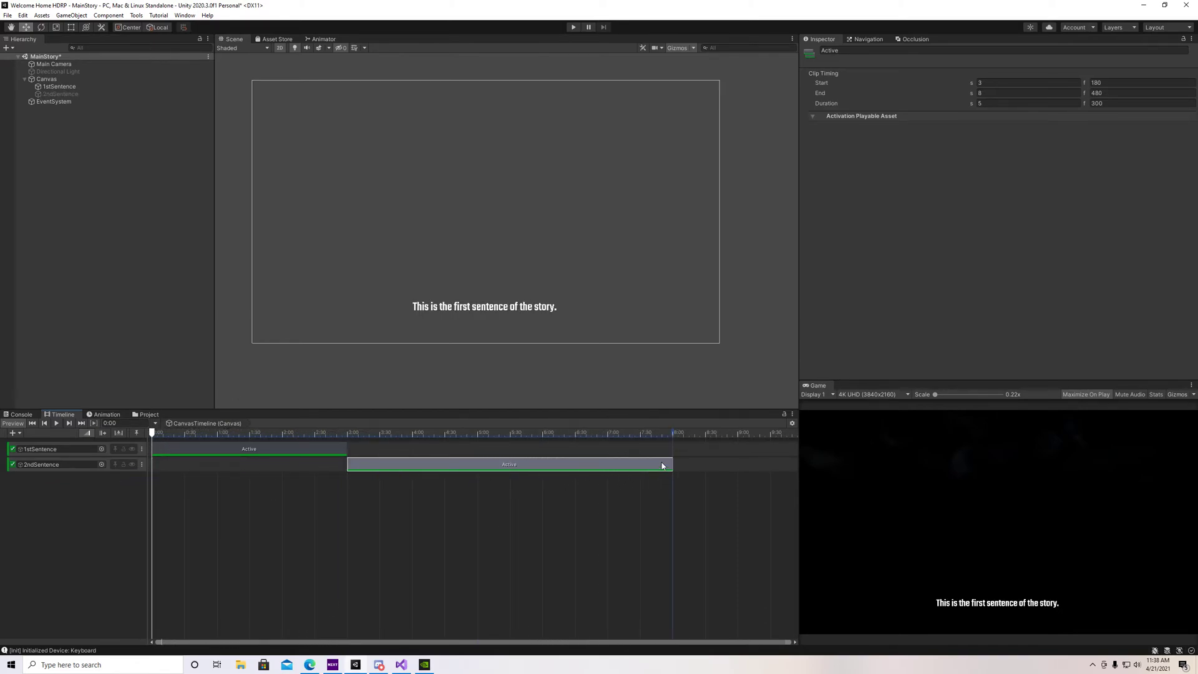
pyautogui.moveTo(677, 465); pyautogui.dragTo(543, 456)
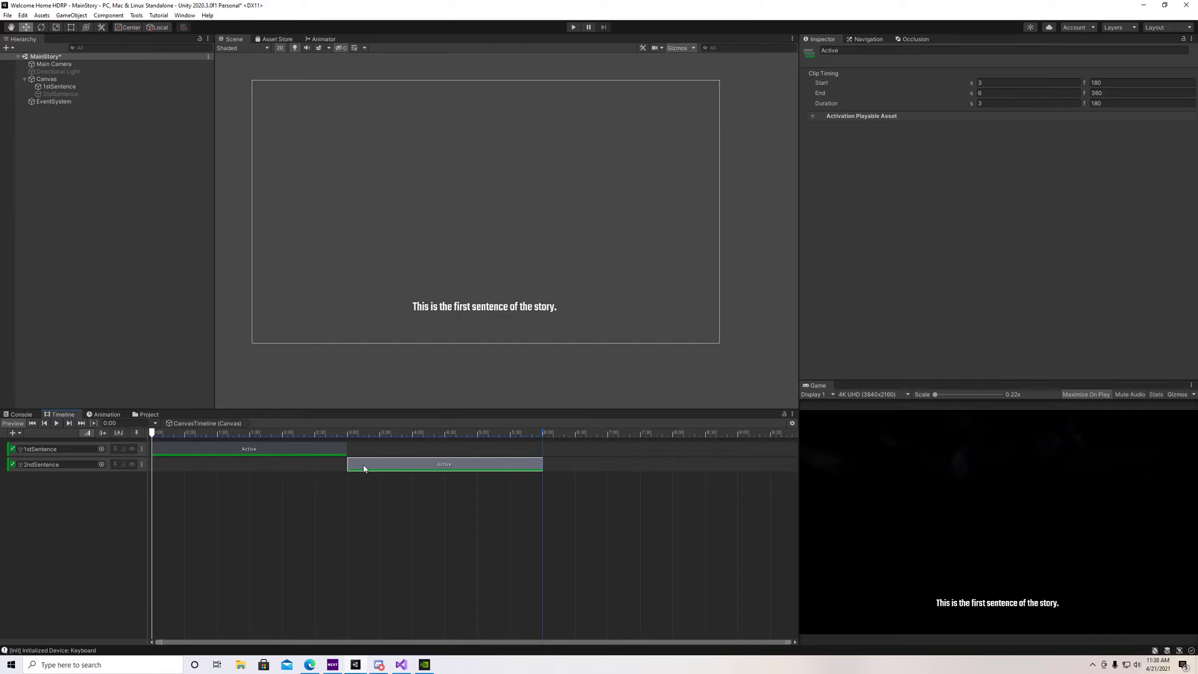
pyautogui.moveTo(365, 468); pyautogui.dragTo(429, 468)
pyautogui.click(58, 425)
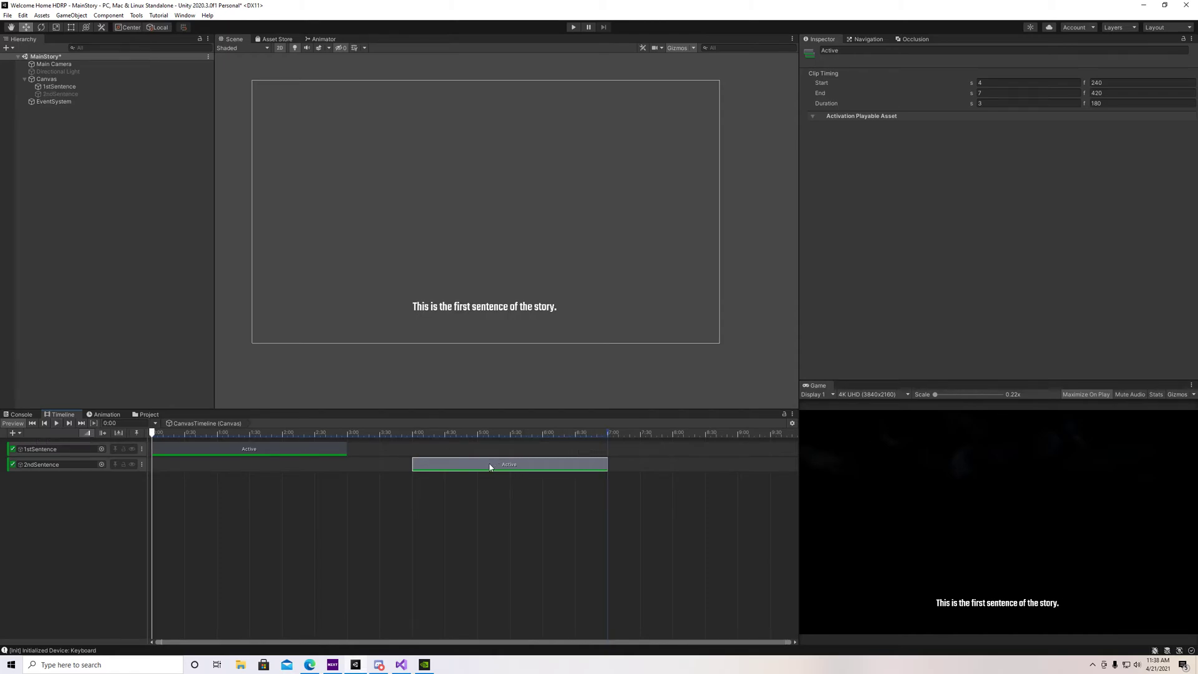
pyautogui.moveTo(489, 468); pyautogui.dragTo(440, 467)
# Duplicate the 2ndSentence object and rename the copy as 3rdSentence.
pyautogui.click(79, 95)
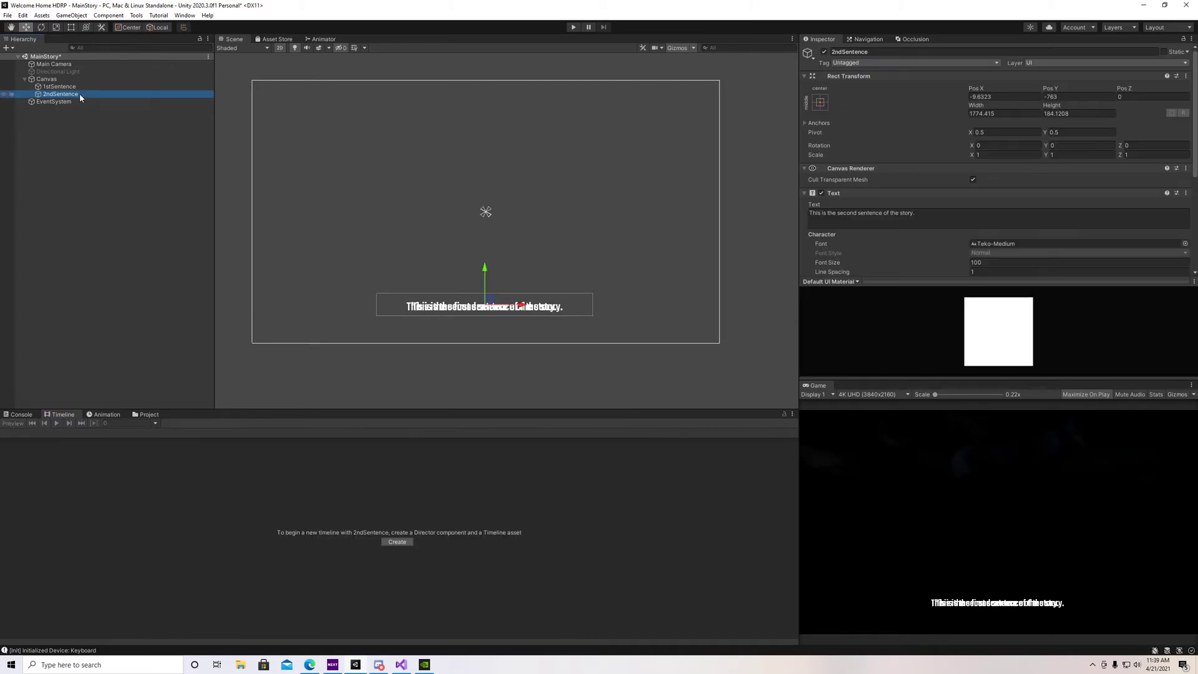
pyautogui.hotkey('ctrl', 'd')
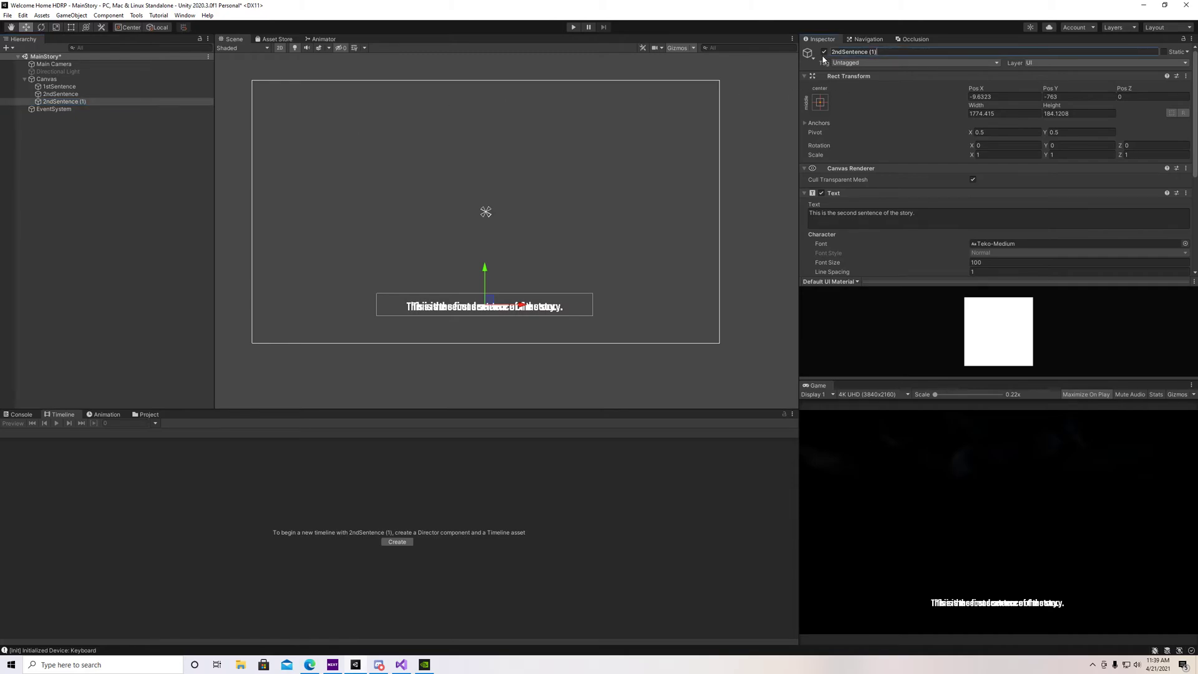
pyautogui.click(877, 53)
pyautogui.write('3r')
pyautogui.press('Return')
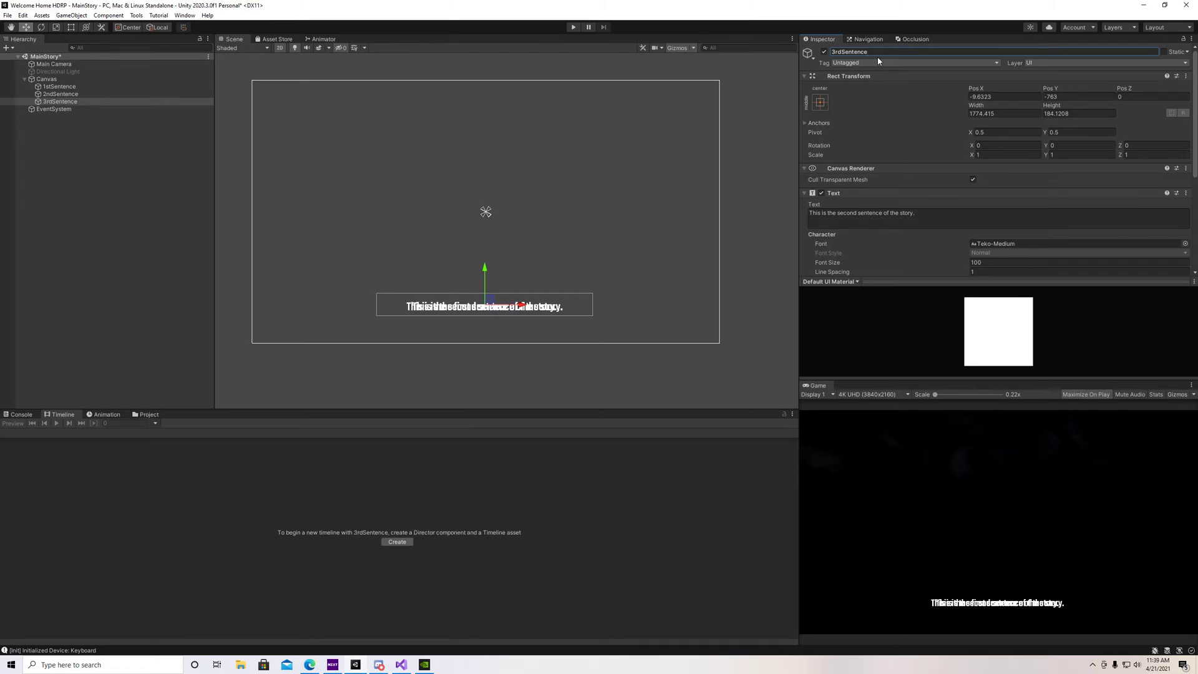
# Replace "second" with "third" in 3rdSentence's text.
pyautogui.doubleClick(847, 213)
pyautogui.write('third')
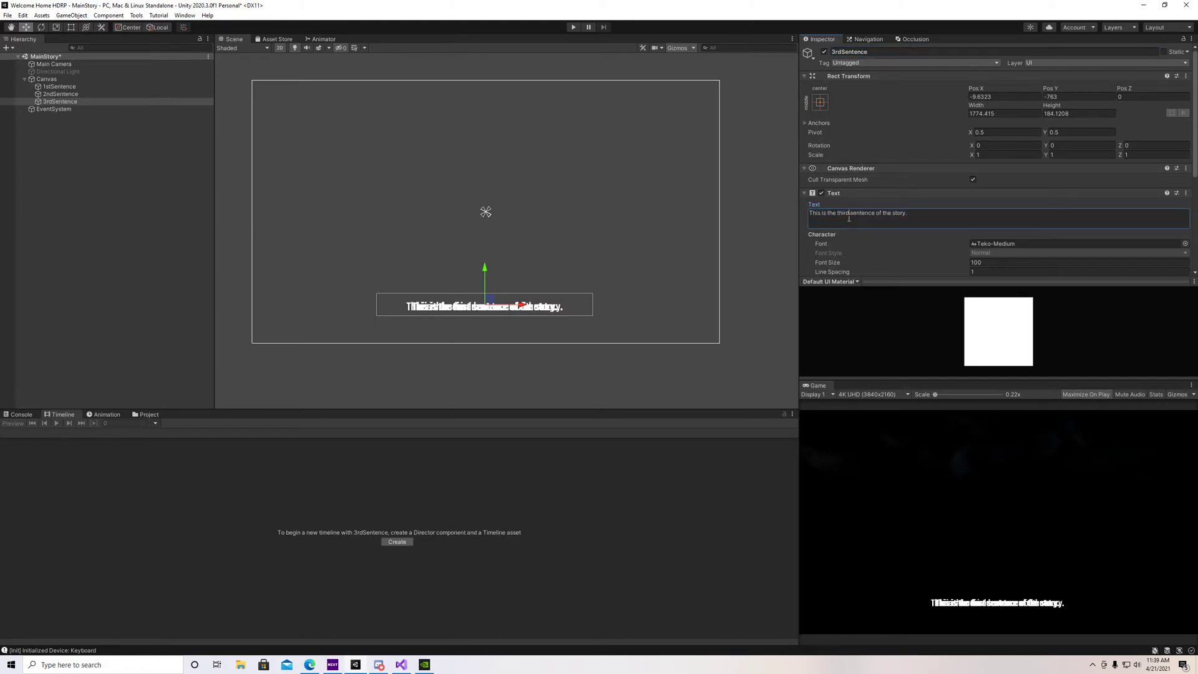
pyautogui.press('Return')
# Add an activation track for 3rdSentence to the Canvas timeline.
pyautogui.click(47, 80)
pyautogui.moveTo(79, 102); pyautogui.dragTo(27, 510)
pyautogui.click(50, 516)
pyautogui.moveTo(400, 493); pyautogui.dragTo(393, 520)
pyautogui.scroll(-5, 377, 514)
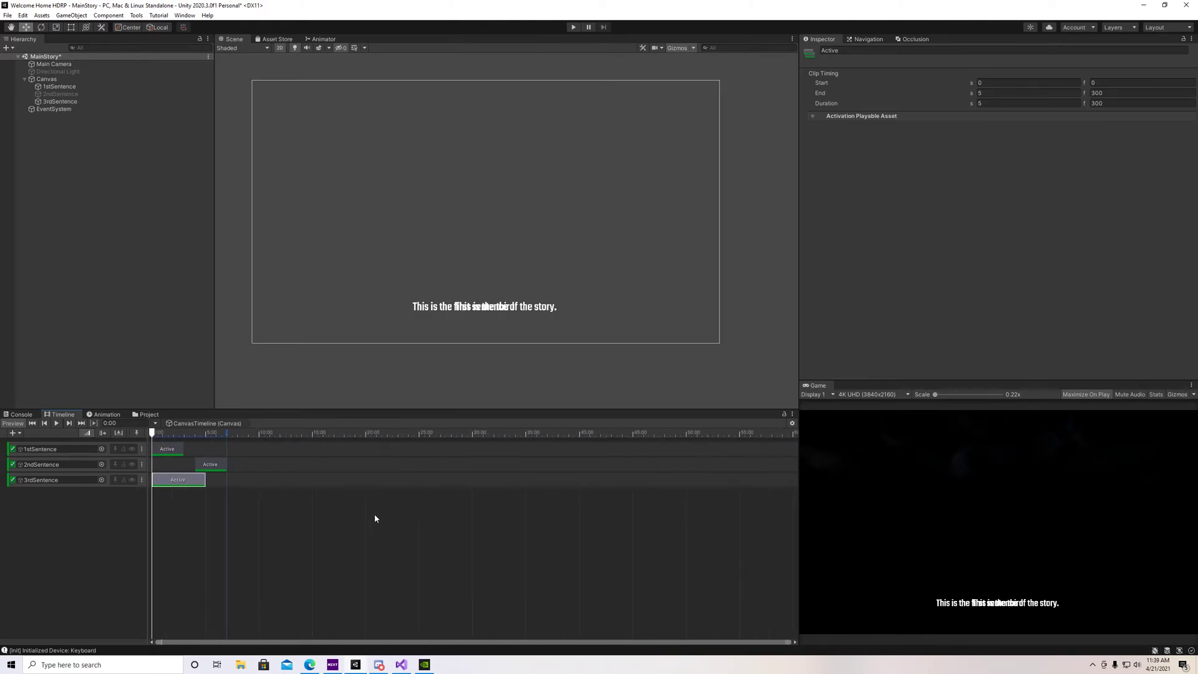
# Move the 3rdSentence clip to start at 7.5 seconds and shorten it to 3 seconds.
pyautogui.moveTo(178, 483); pyautogui.dragTo(234, 495)
pyautogui.scroll(5, 241, 487)
pyautogui.moveTo(431, 642); pyautogui.dragTo(247, 635)
pyautogui.moveTo(583, 484); pyautogui.dragTo(553, 485)
pyautogui.scroll(-2, 435, 522)
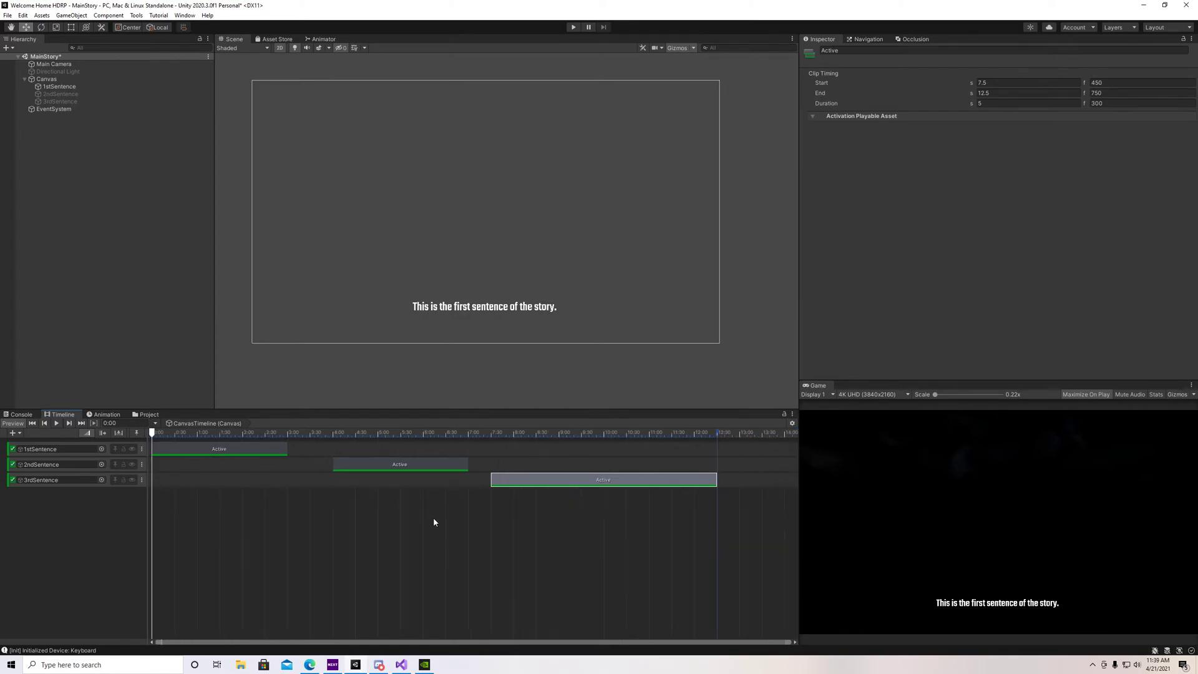
pyautogui.moveTo(716, 480); pyautogui.dragTo(630, 478)
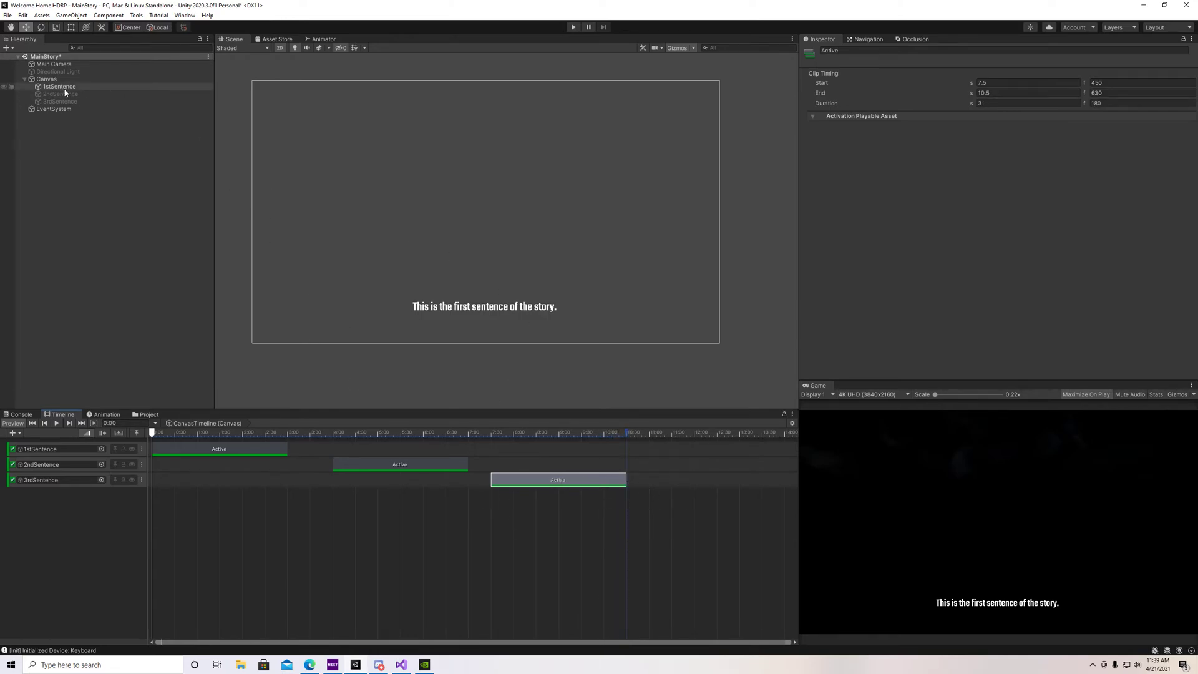
# Play the Canvas timeline from its start to preview the sentence sequence.
pyautogui.moveTo(155, 435)
pyautogui.mouseDown()
pyautogui.moveTo(514, 451)
pyautogui.moveTo(414, 470)
pyautogui.moveTo(187, 449)
pyautogui.moveTo(526, 460)
pyautogui.moveTo(511, 460)
pyautogui.moveTo(304, 451)
pyautogui.moveTo(586, 450)
pyautogui.moveTo(142, 438)
pyautogui.mouseUp()
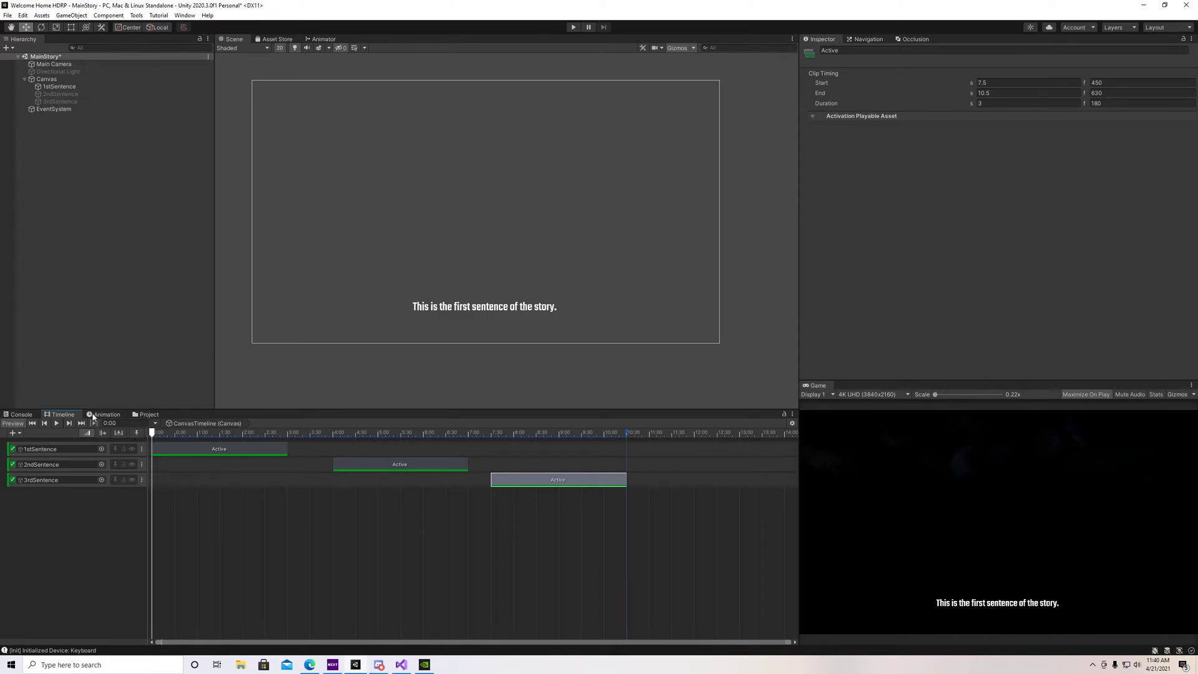
pyautogui.click(56, 423)
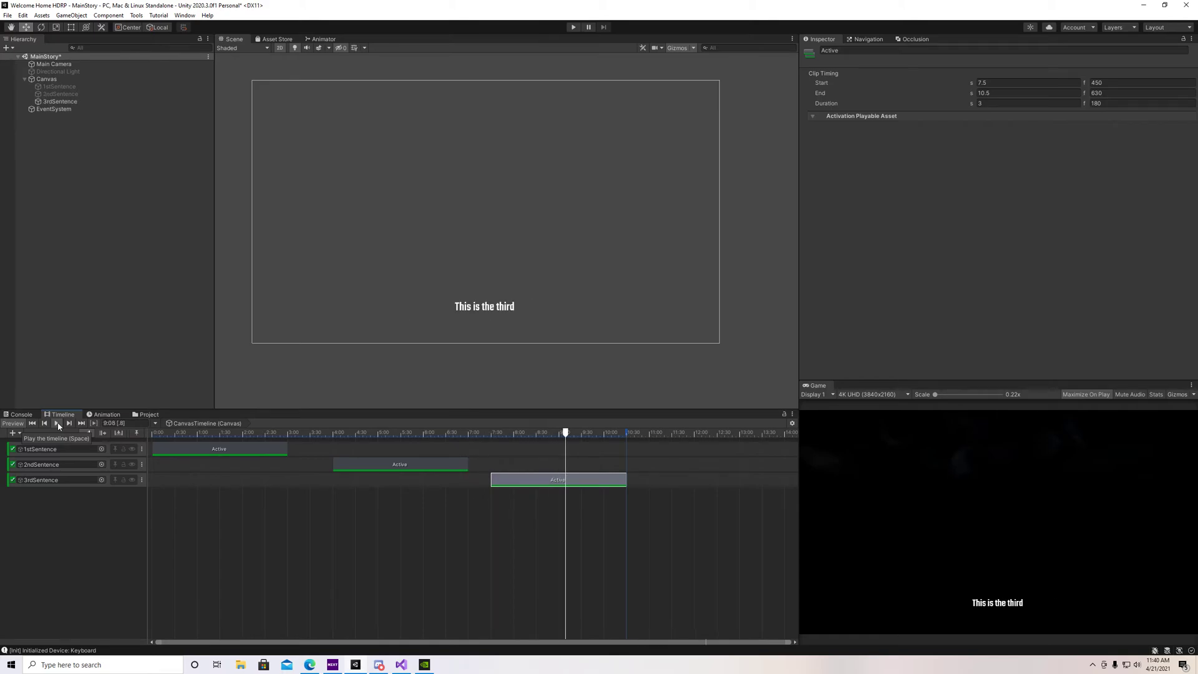
# Remove the stray line break from 3rdSentence's text so it reads "This is the third sentence of the story." on one line.
pyautogui.click(63, 102)
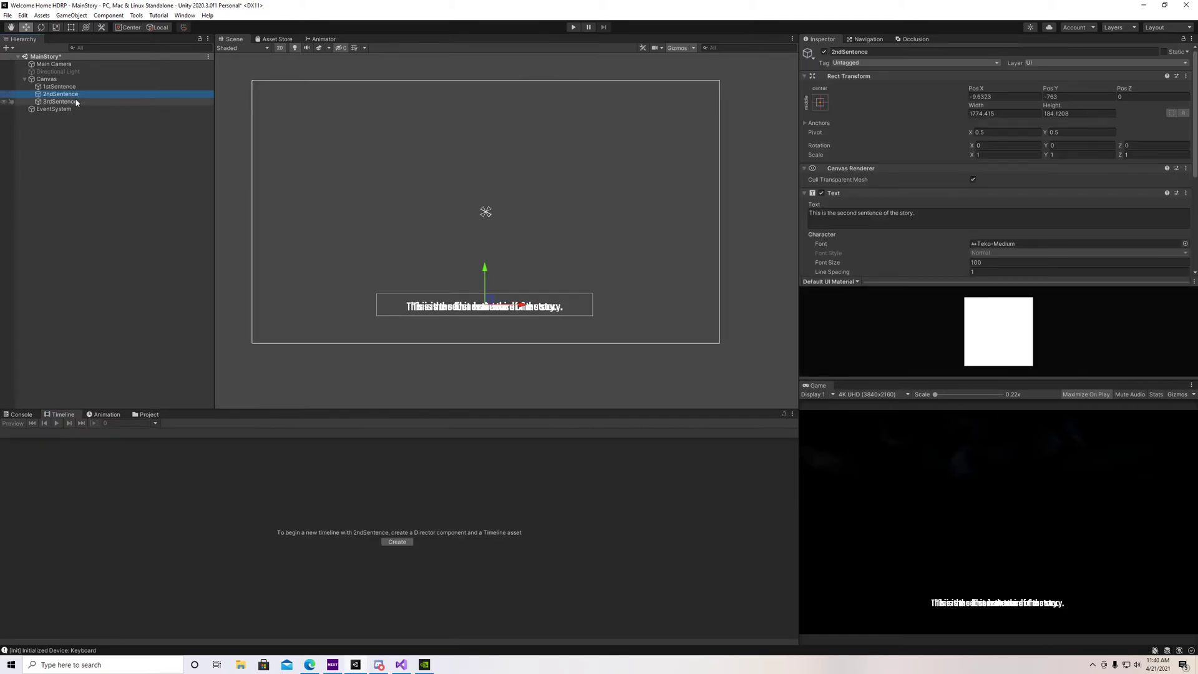
pyautogui.click(873, 216)
pyautogui.click(814, 223)
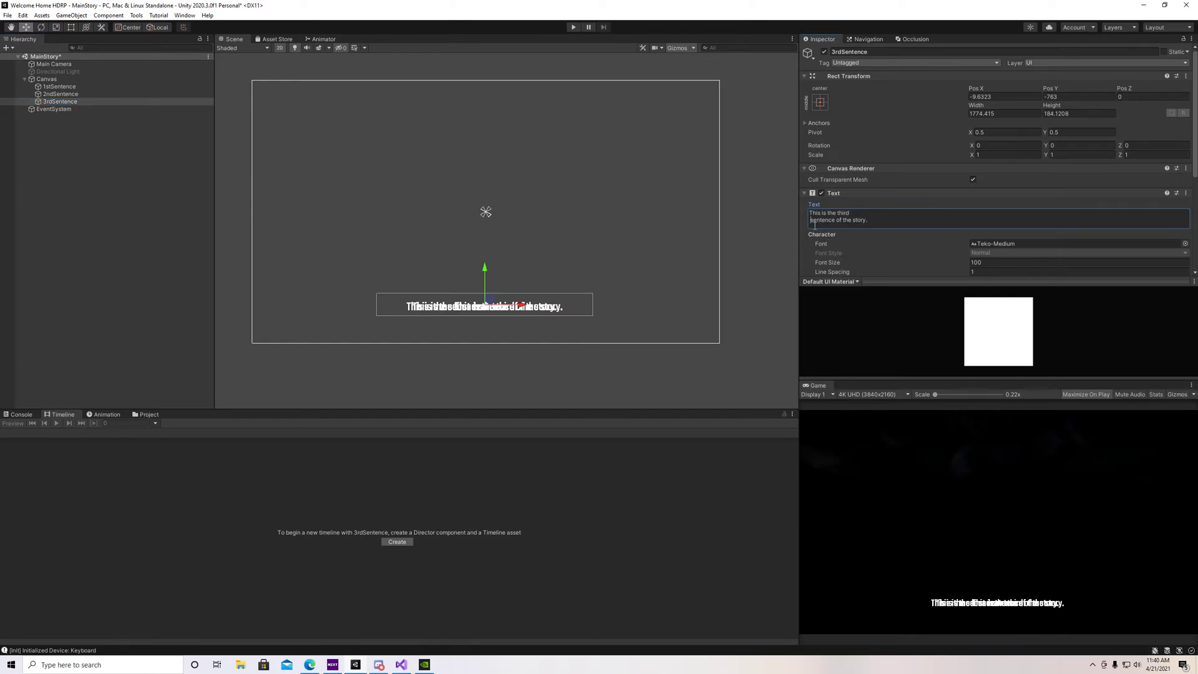
pyautogui.press('BackSpace')
pyautogui.press('BackSpace')
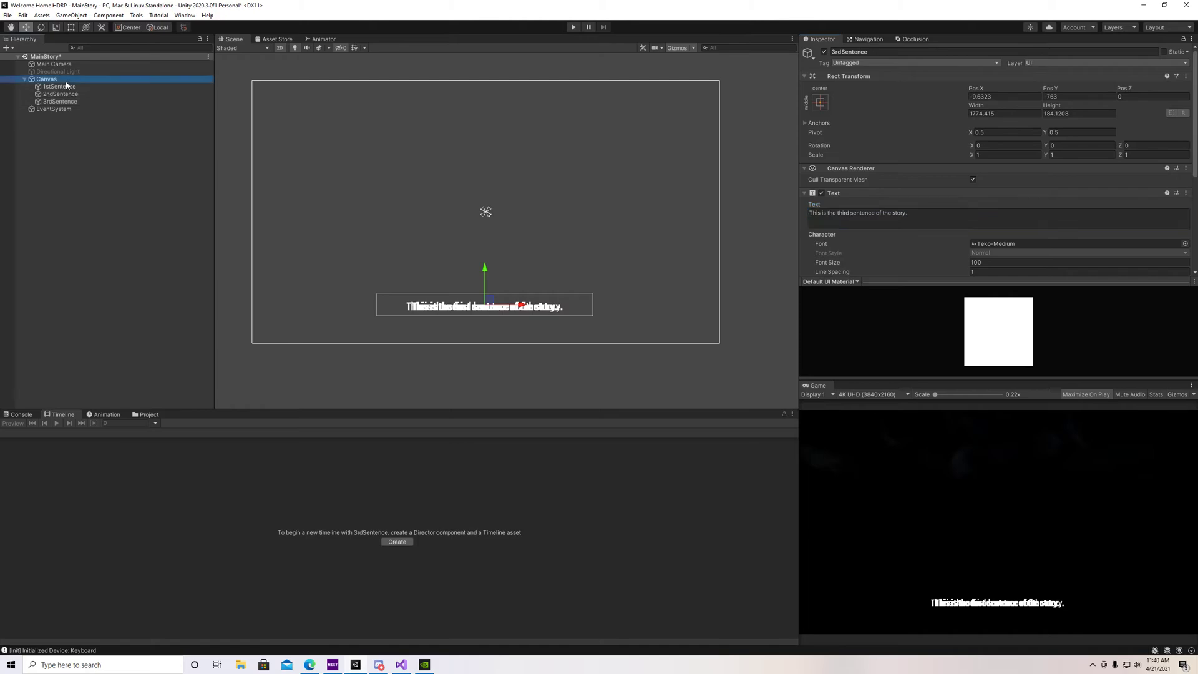
# Move the 3rdSentence clip on the Canvas timeline to start at about 8 seconds and place the playhead at the clip's end.
pyautogui.click(50, 79)
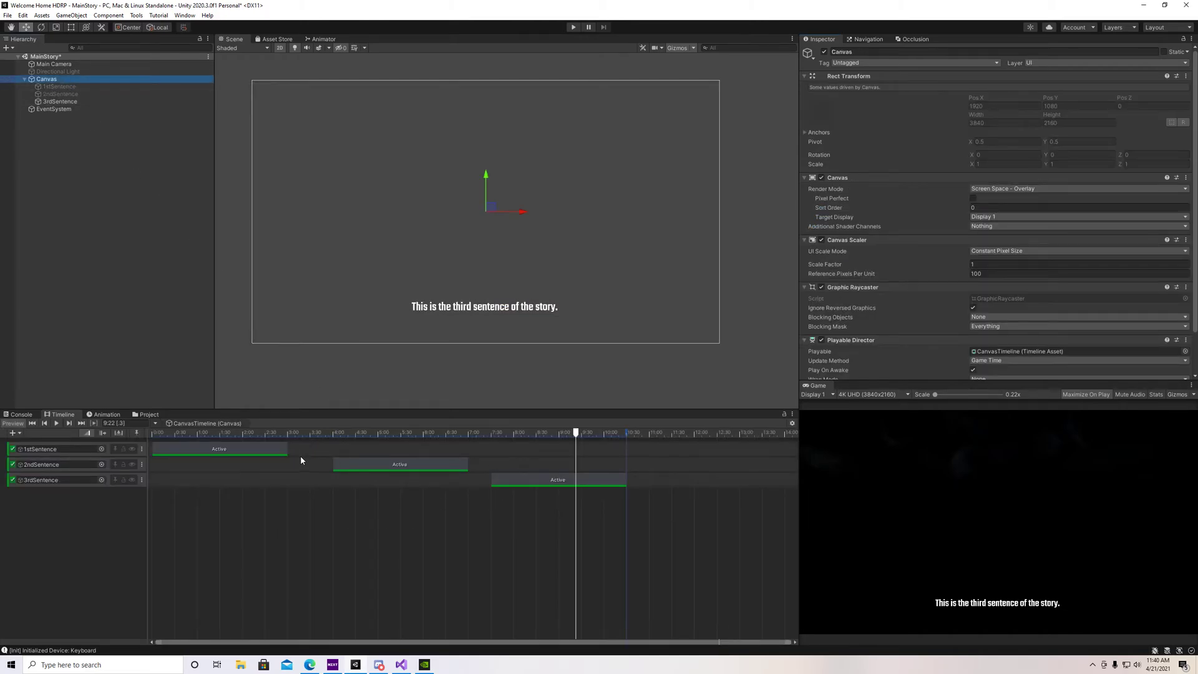
pyautogui.moveTo(523, 490); pyautogui.dragTo(543, 488)
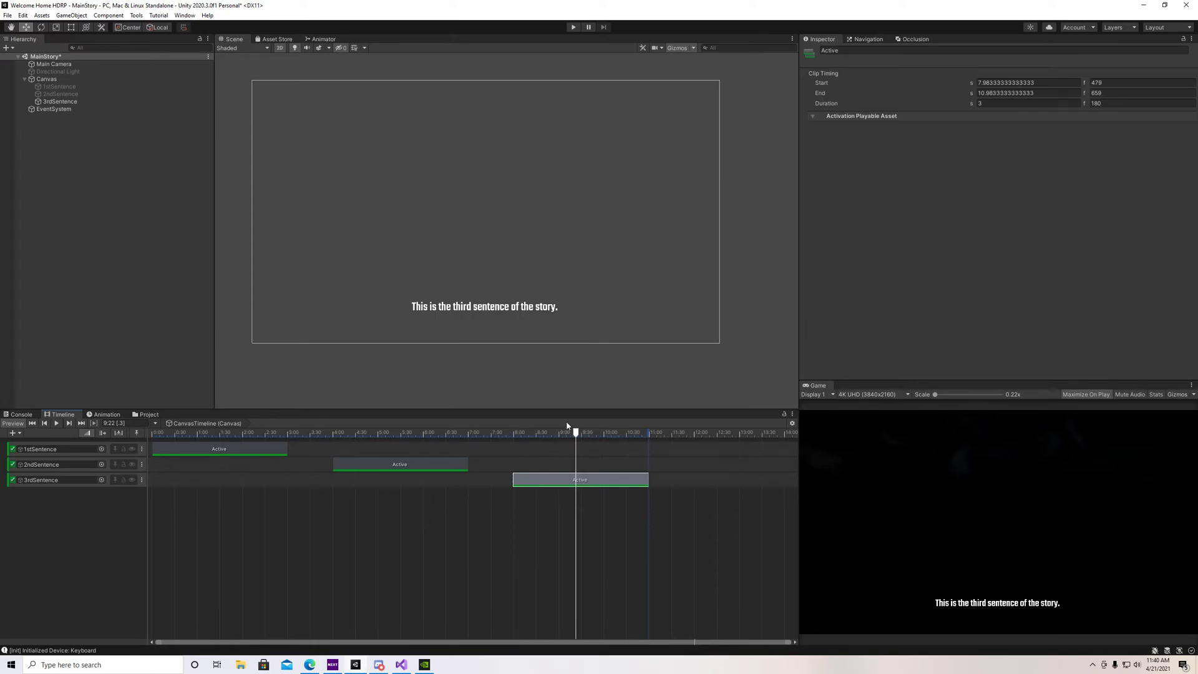
pyautogui.moveTo(580, 437); pyautogui.dragTo(649, 466)
# Create an empty game object in the scene and name it NextSceneLoader.
pyautogui.rightClick(79, 167)
pyautogui.click(136, 279)
pyautogui.click(84, 115)
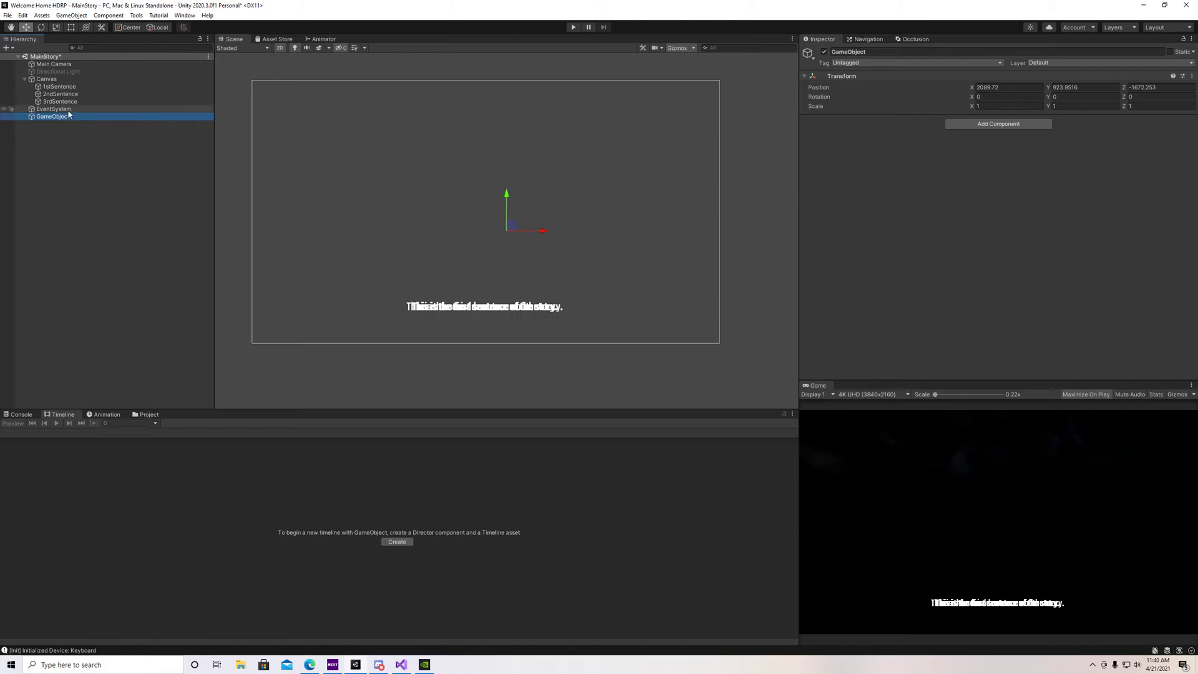
pyautogui.click(917, 54)
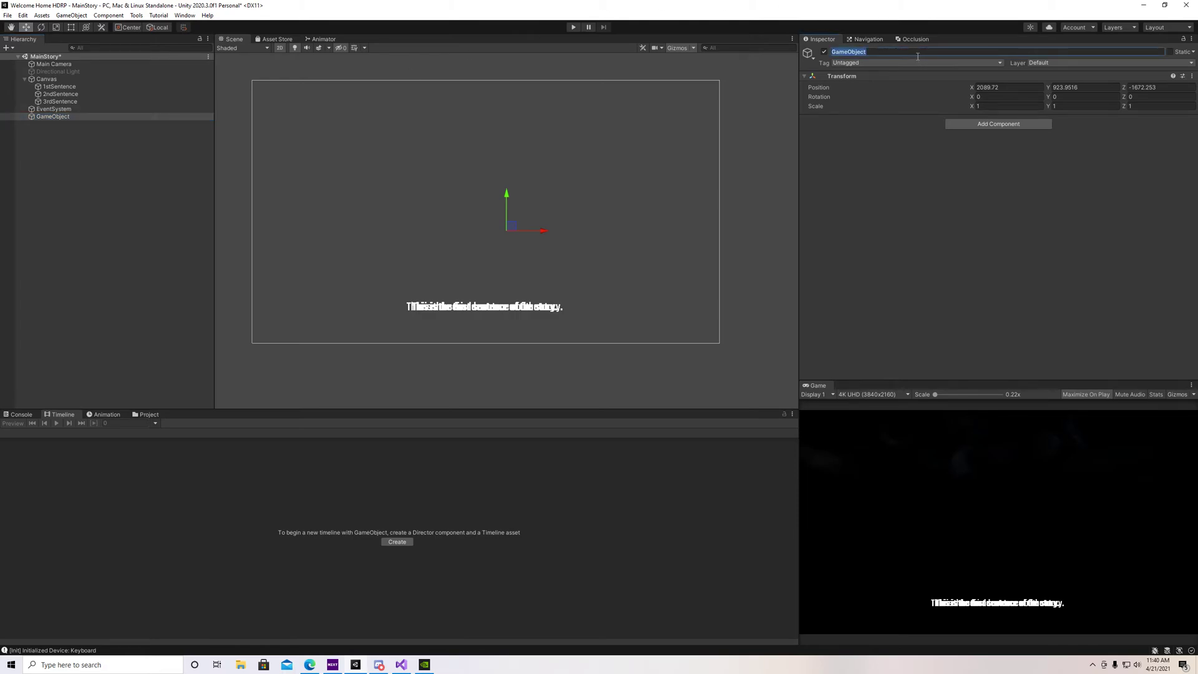
pyautogui.write('NextScene3')
pyautogui.write('oader')
pyautogui.press('Return')
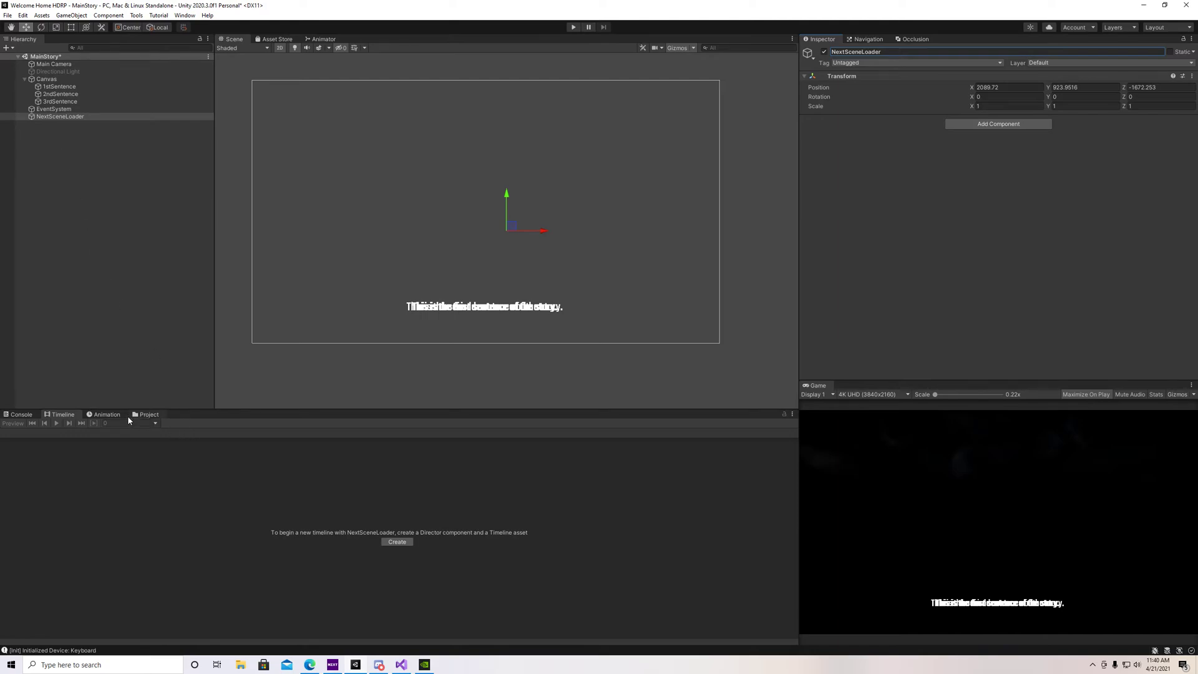
# Open the MainStory script in Visual Studio, examine the scene name in its LoadScene call, and close it again.
pyautogui.click(48, 79)
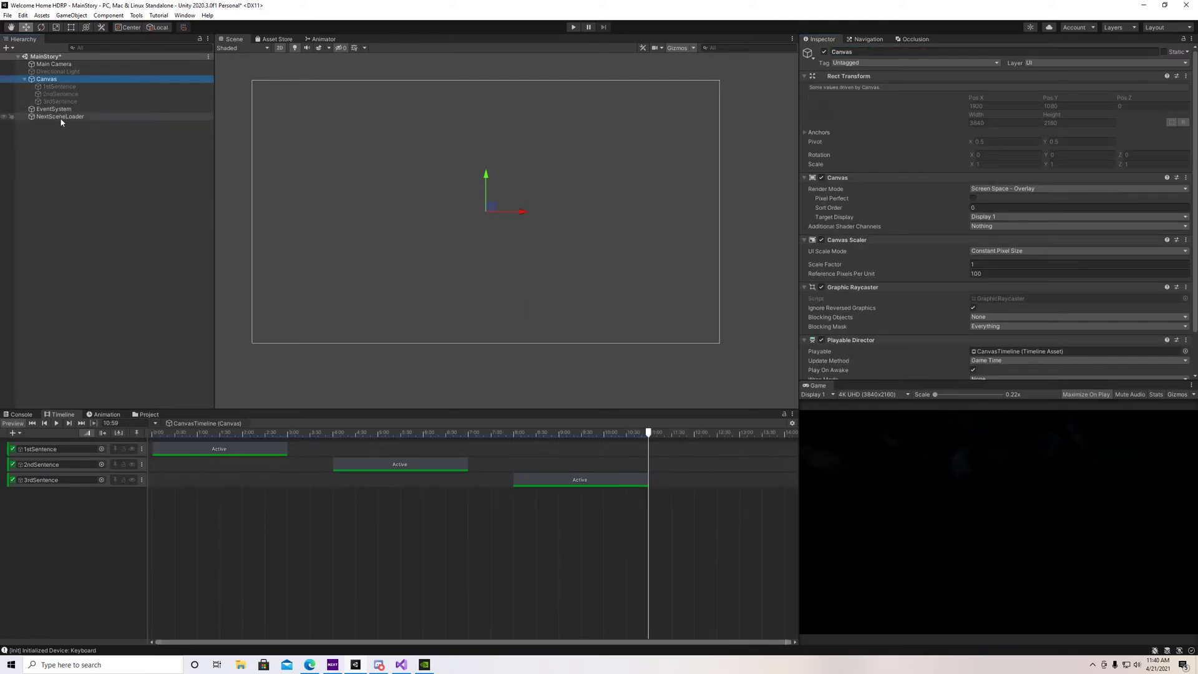
pyautogui.click(148, 414)
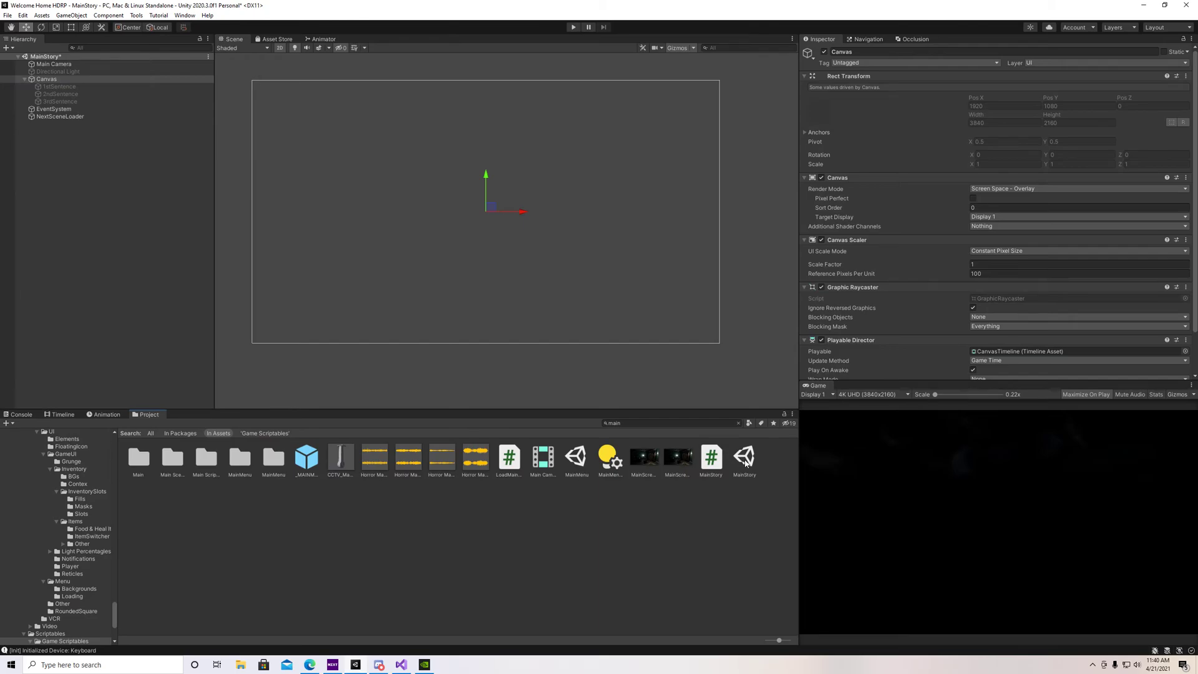
pyautogui.doubleClick(712, 459)
pyautogui.moveTo(628, 89); pyautogui.dragTo(778, 90)
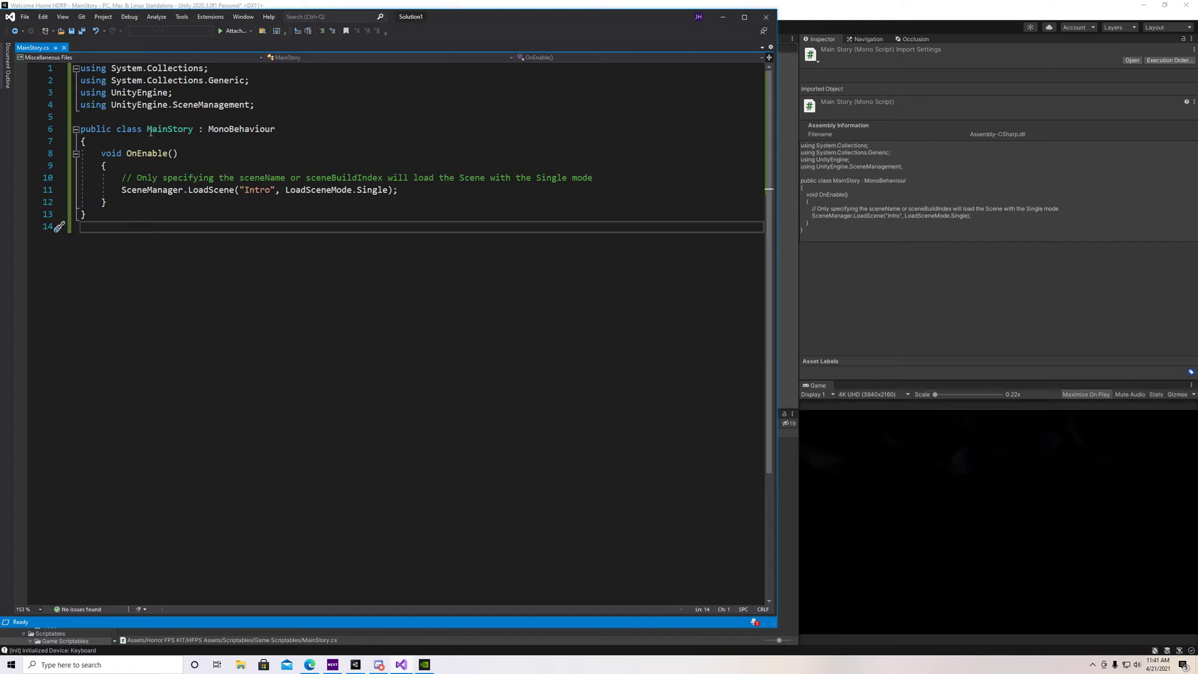
pyautogui.moveTo(541, 32); pyautogui.dragTo(506, 53)
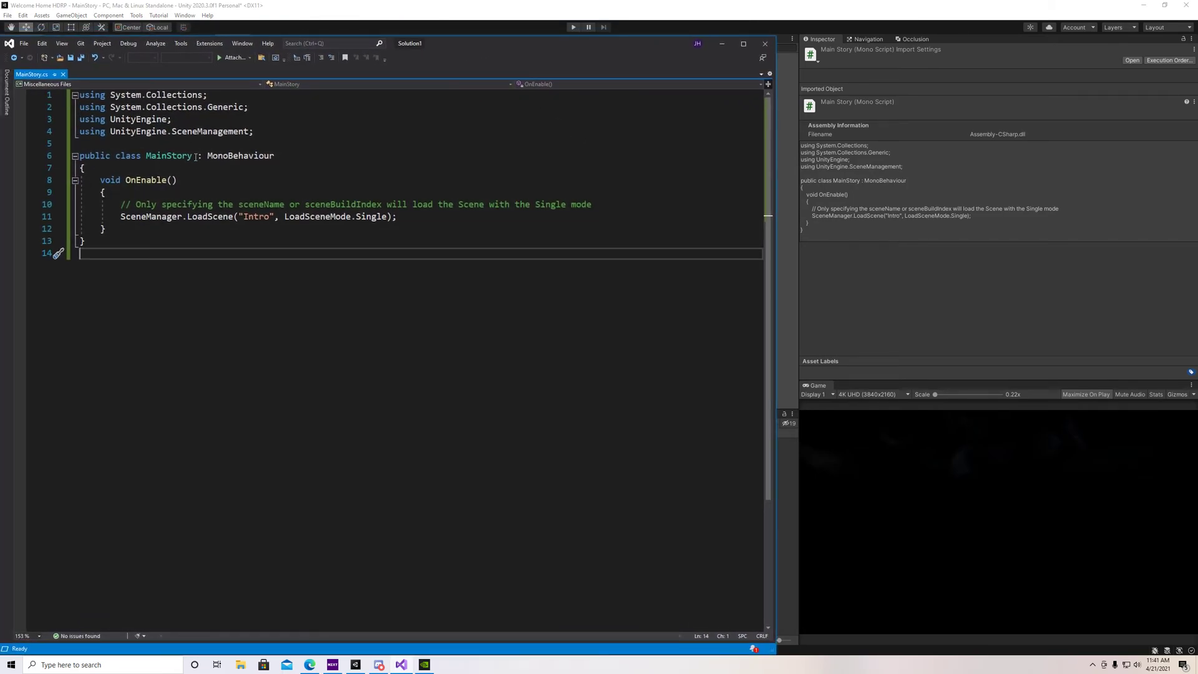
pyautogui.moveTo(637, 56); pyautogui.dragTo(556, 55)
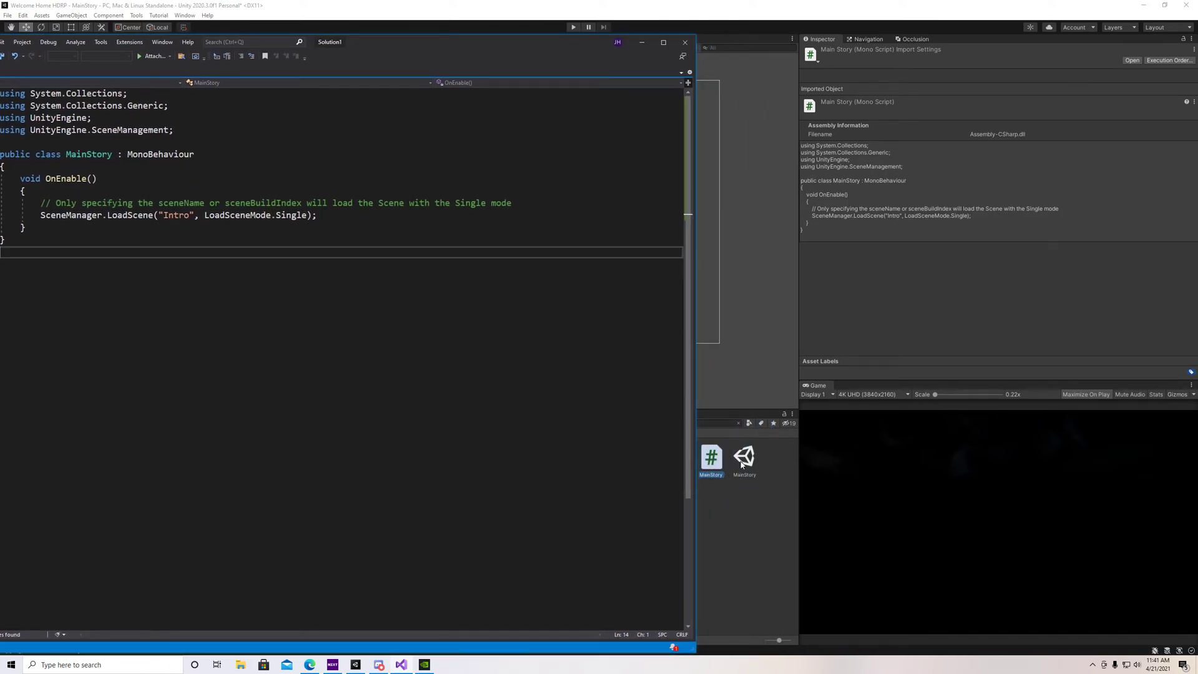
pyautogui.moveTo(480, 42); pyautogui.dragTo(576, 58)
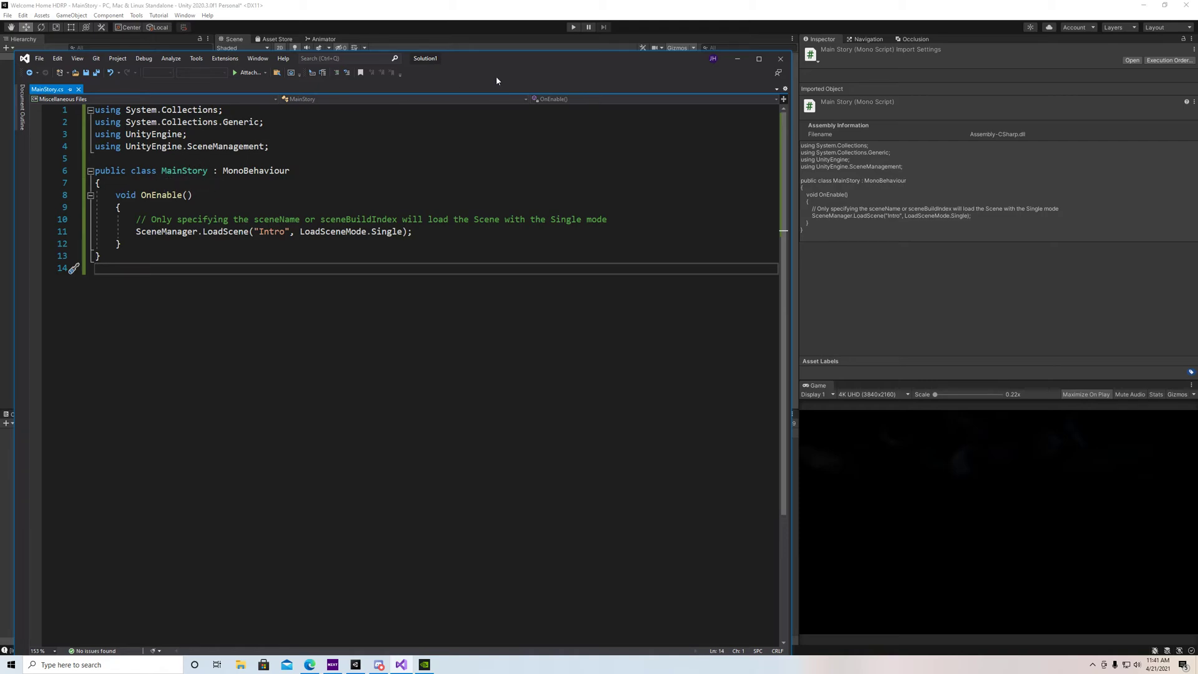
pyautogui.moveTo(497, 81); pyautogui.dragTo(487, 69)
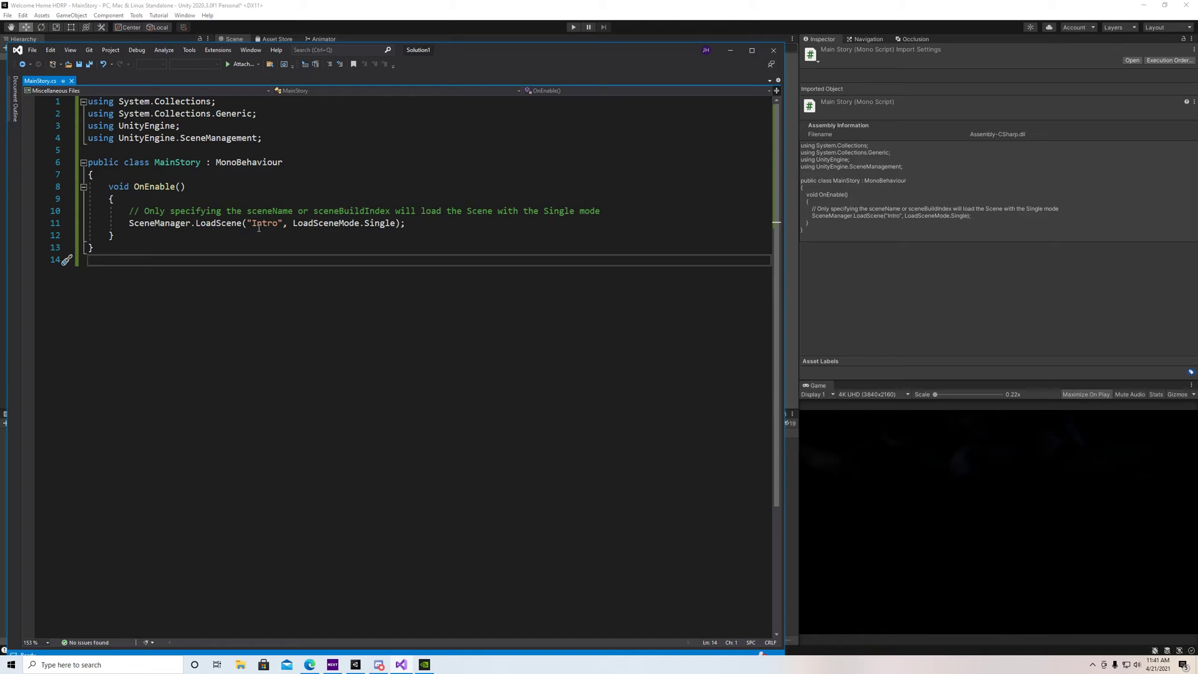
pyautogui.moveTo(252, 225); pyautogui.dragTo(278, 226)
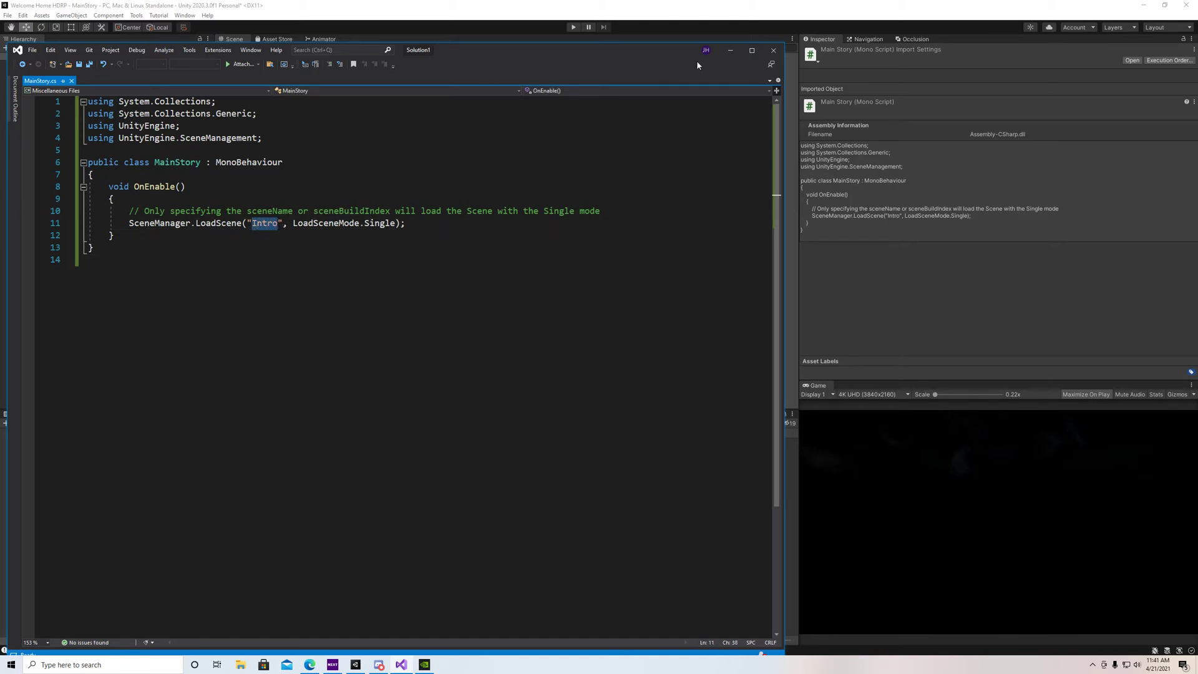
pyautogui.click(774, 51)
# Check the order of the MainStory and Intro scenes in the Build Settings scene list.
pyautogui.click(7, 15)
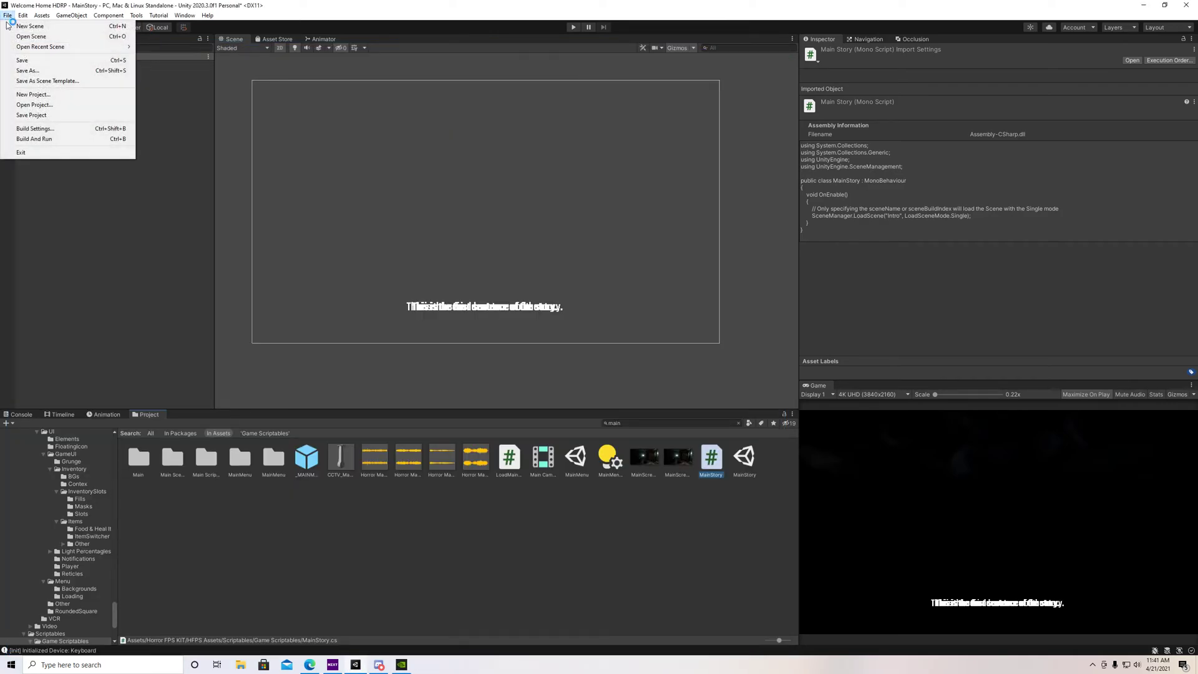
pyautogui.click(48, 127)
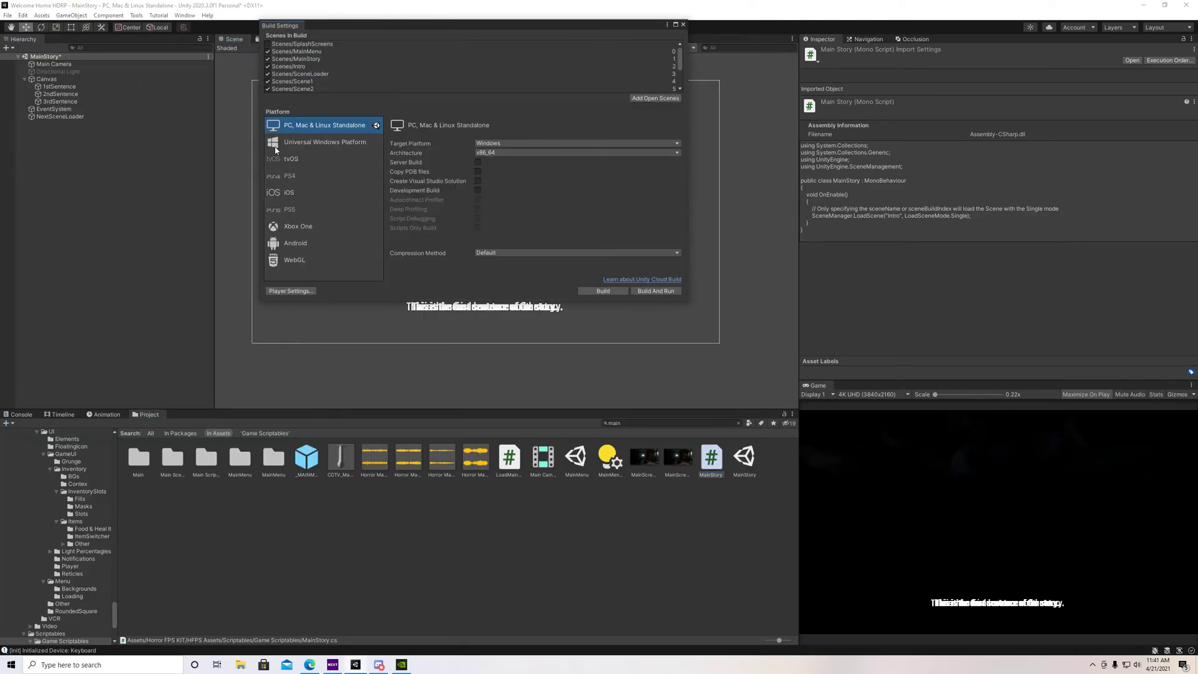
pyautogui.click(302, 66)
pyautogui.click(300, 60)
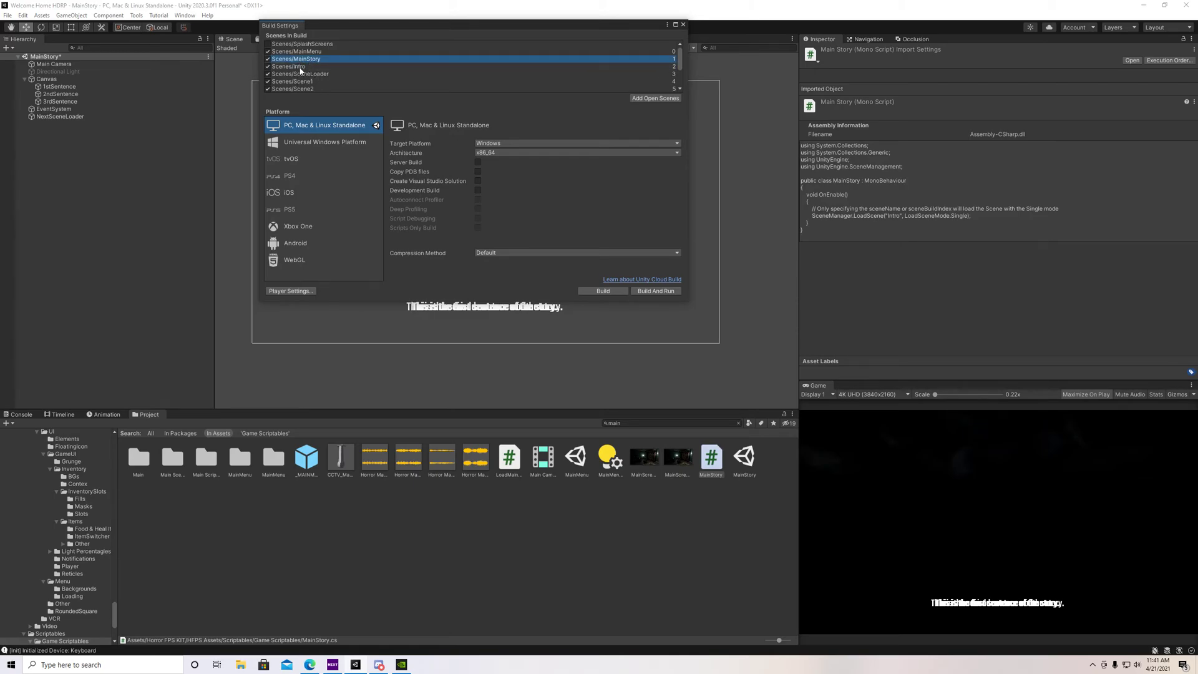
pyautogui.click(683, 24)
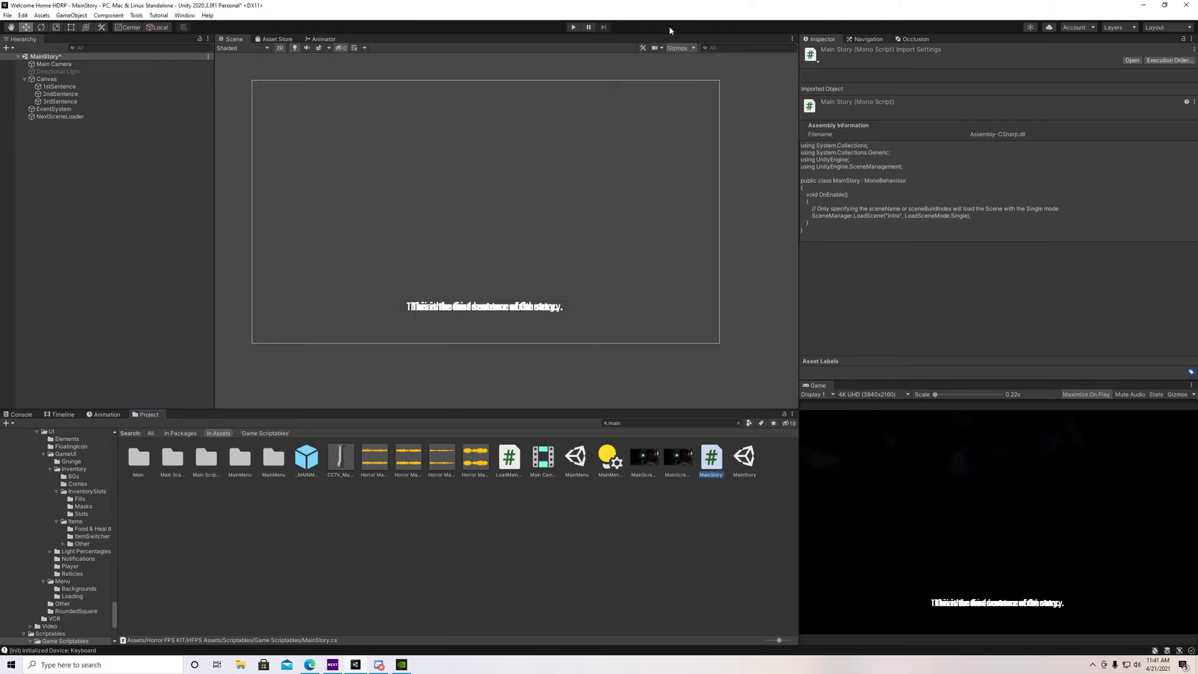
# Attach the MainStory script to the NextSceneLoader object and reselect the Canvas.
pyautogui.click(62, 117)
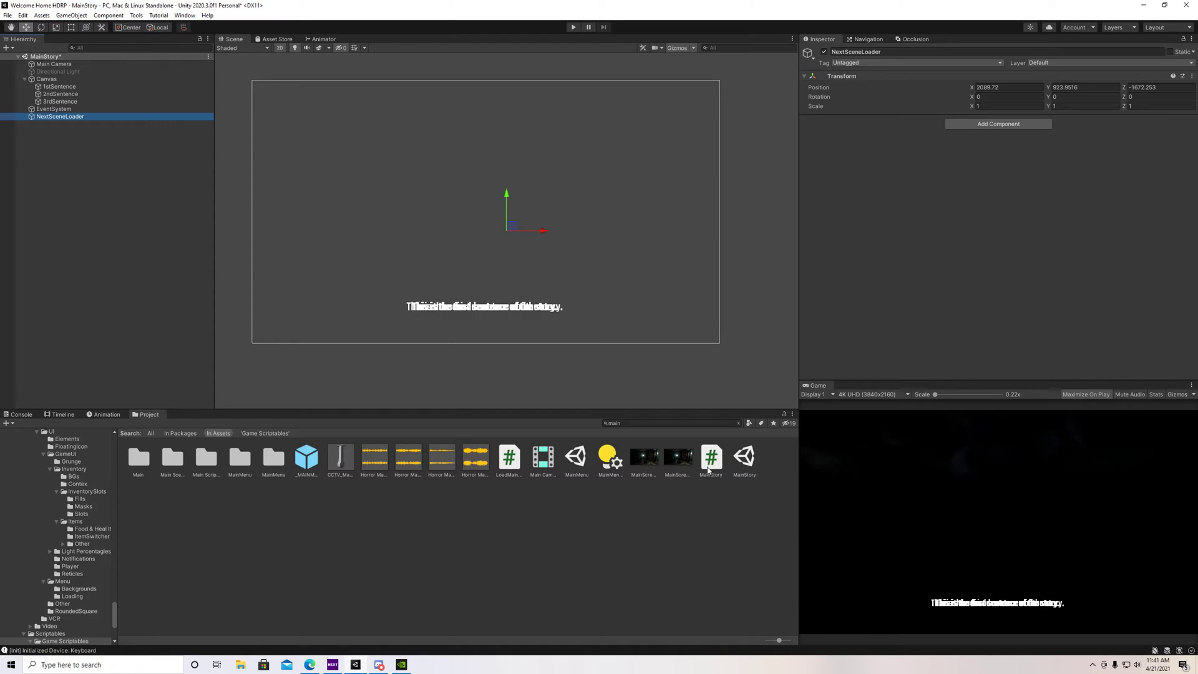
pyautogui.moveTo(710, 462); pyautogui.dragTo(73, 120)
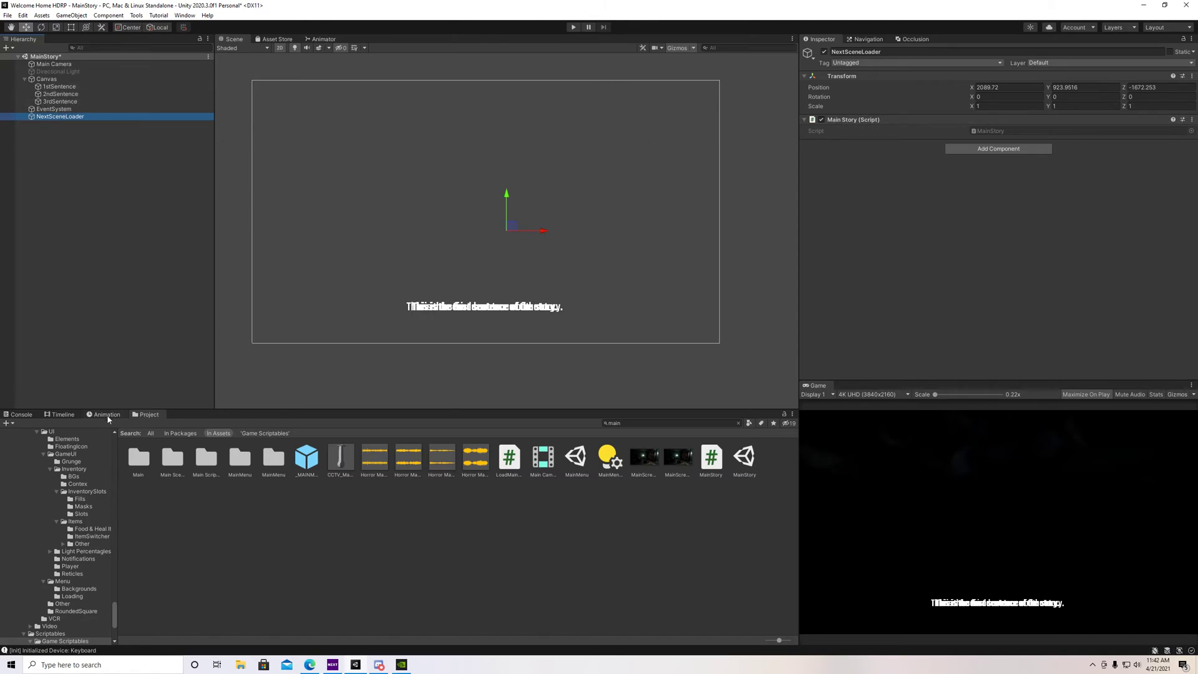
pyautogui.click(47, 79)
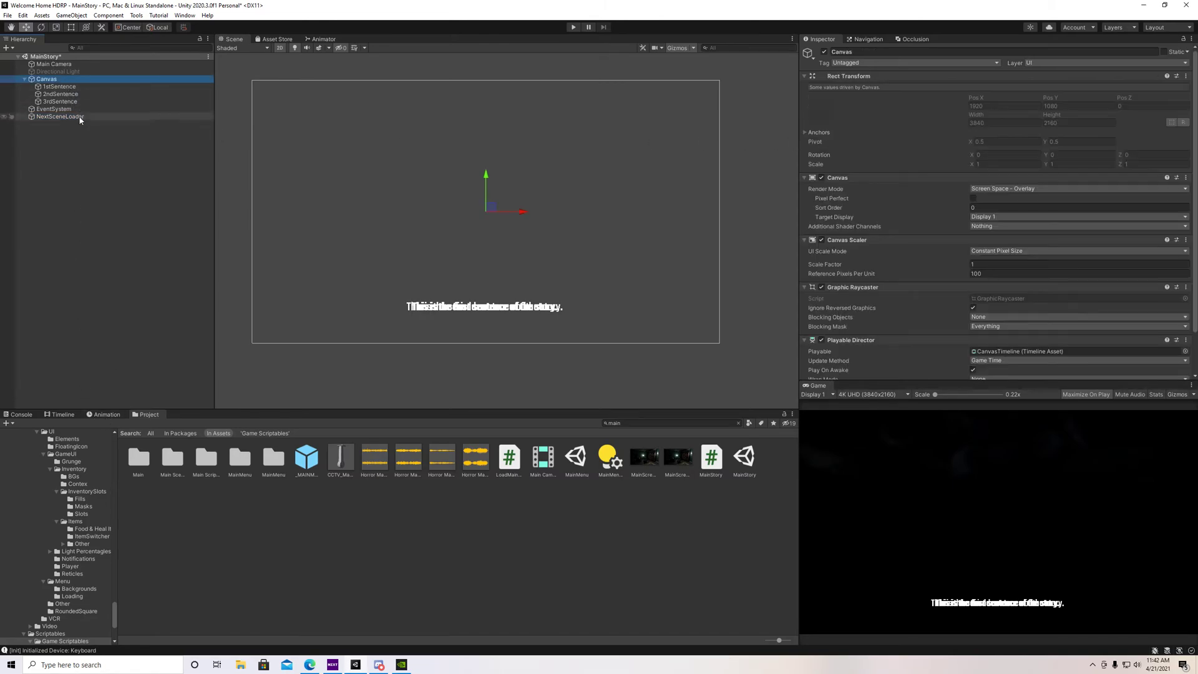
# Add an activation track for NextSceneLoader to the Canvas timeline, with a 1-second clip starting at about 11.98 s.
pyautogui.click(97, 415)
pyautogui.click(62, 414)
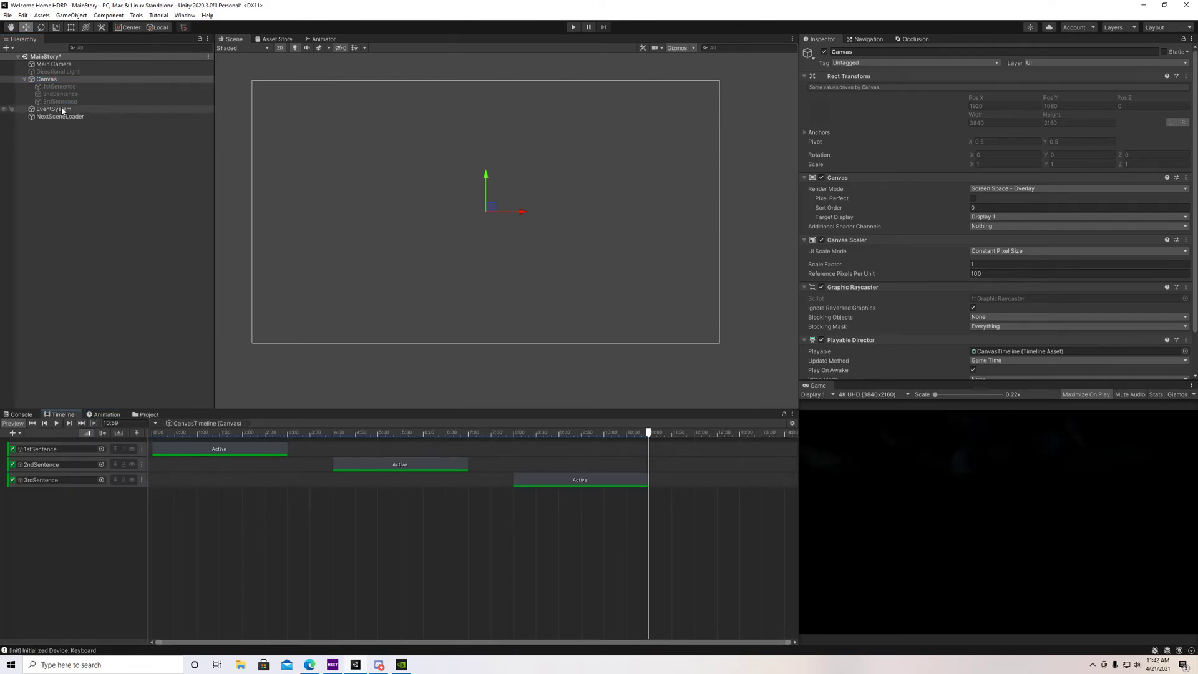
pyautogui.rightClick(66, 535)
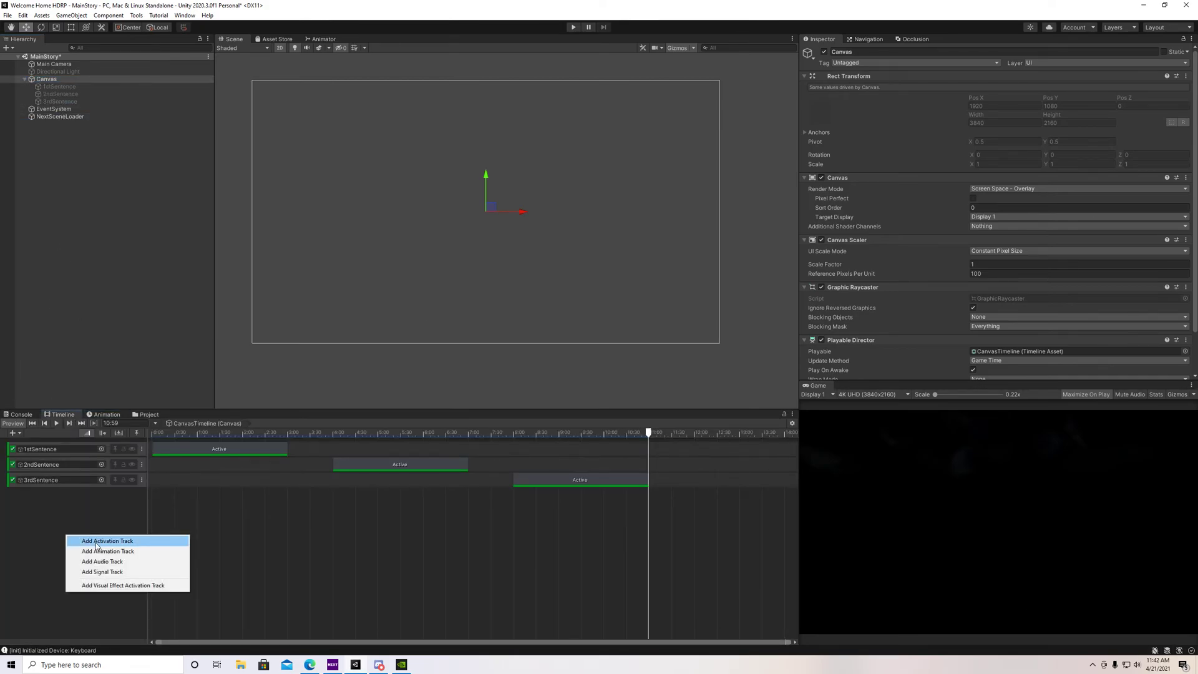
pyautogui.click(97, 540)
pyautogui.moveTo(250, 495)
pyautogui.mouseDown()
pyautogui.moveTo(650, 516)
pyautogui.moveTo(787, 505)
pyautogui.mouseUp()
pyautogui.hscroll(5, 611, 644)
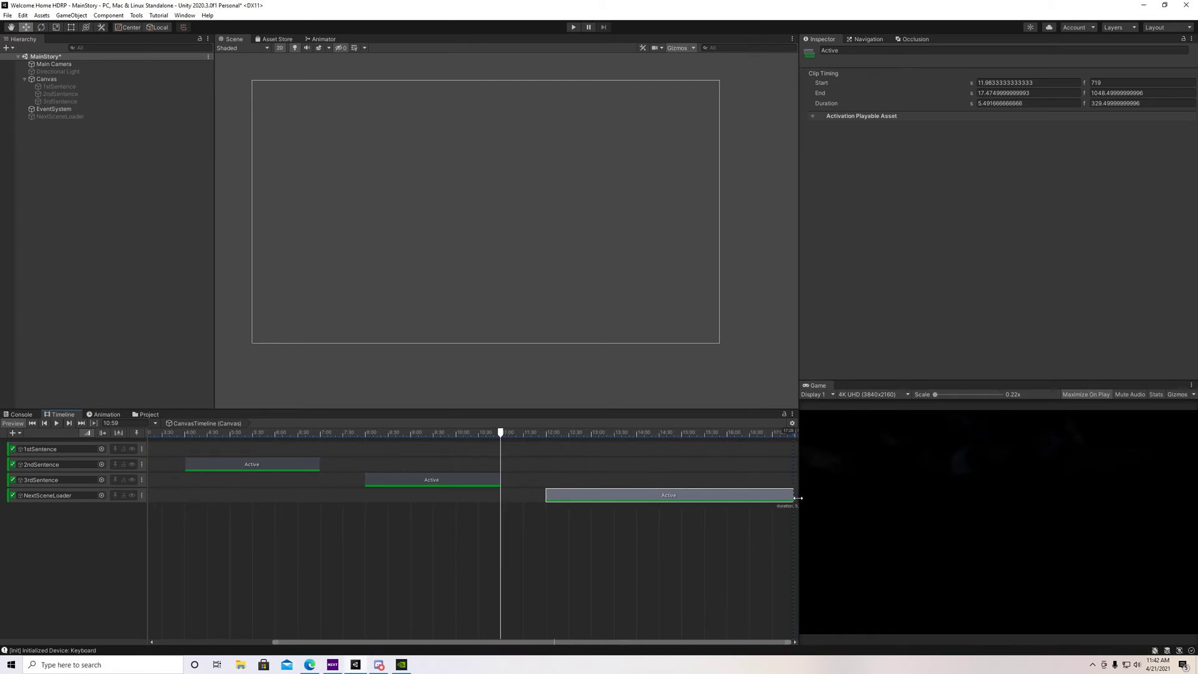
pyautogui.moveTo(794, 496); pyautogui.dragTo(595, 493)
# Rewind the timeline playhead to 0:00 and run the scene to test the sentence sequence and scene loading.
pyautogui.moveTo(501, 432); pyautogui.dragTo(150, 459)
pyautogui.moveTo(445, 644); pyautogui.dragTo(330, 643)
pyautogui.moveTo(280, 436); pyautogui.dragTo(151, 436)
pyautogui.click(571, 27)
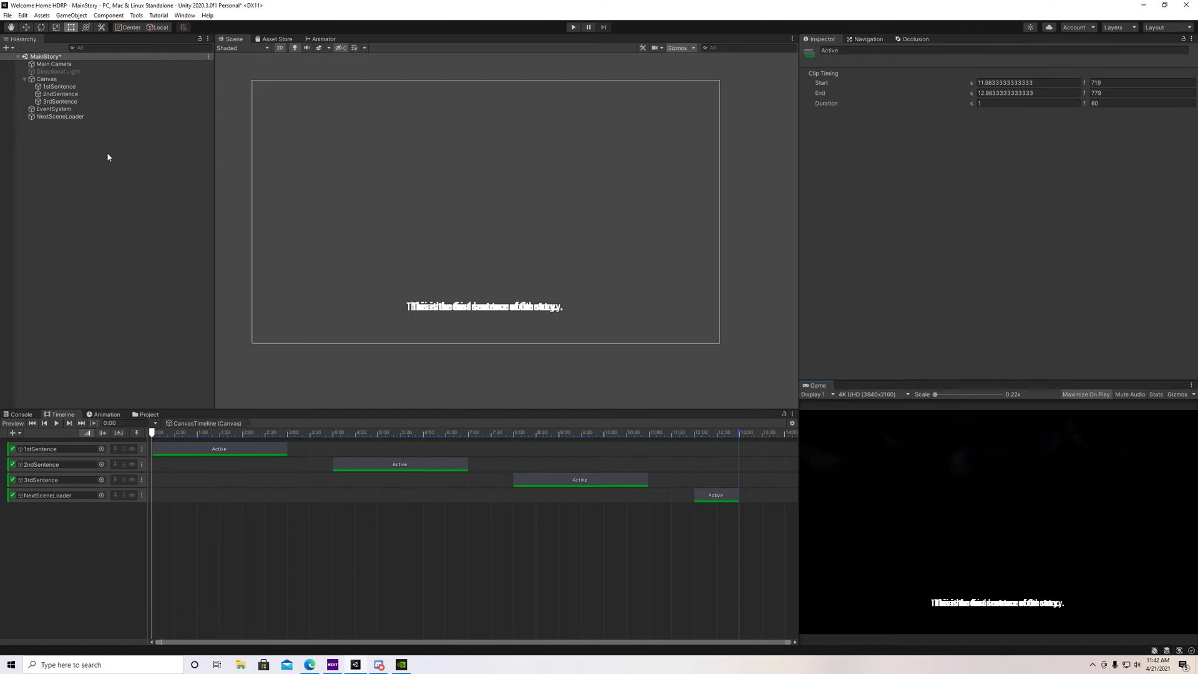
# Deactivate the NextSceneLoader object in the scene and reselect the Canvas.
pyautogui.click(63, 117)
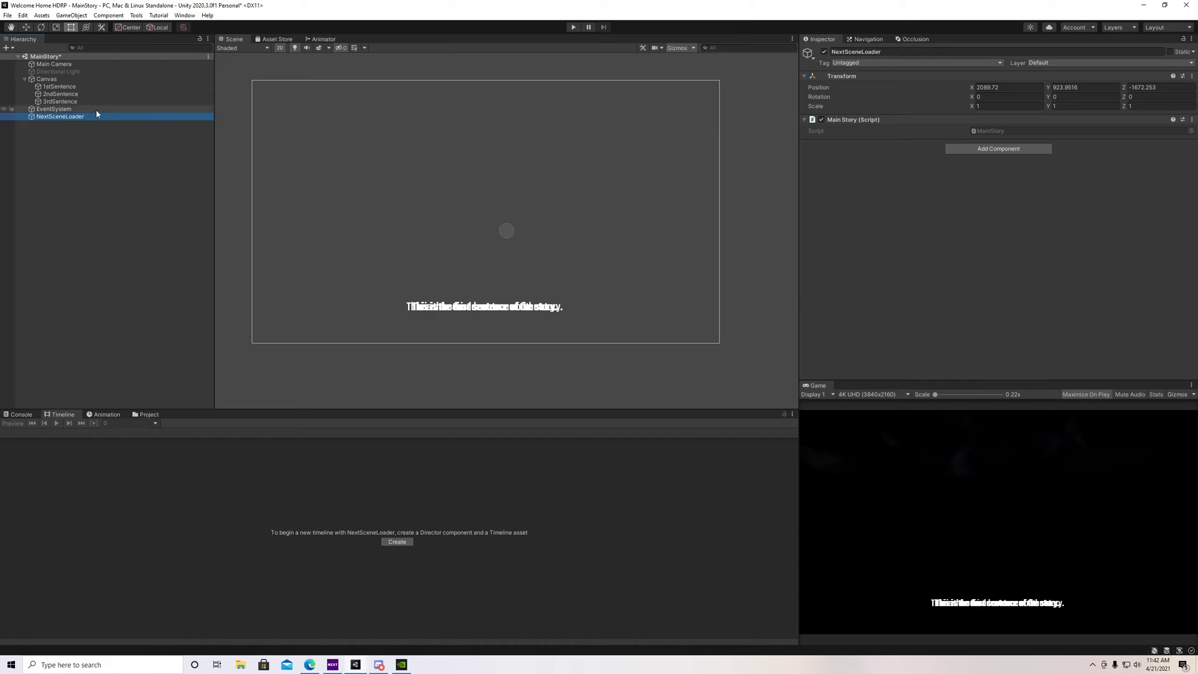
pyautogui.click(824, 52)
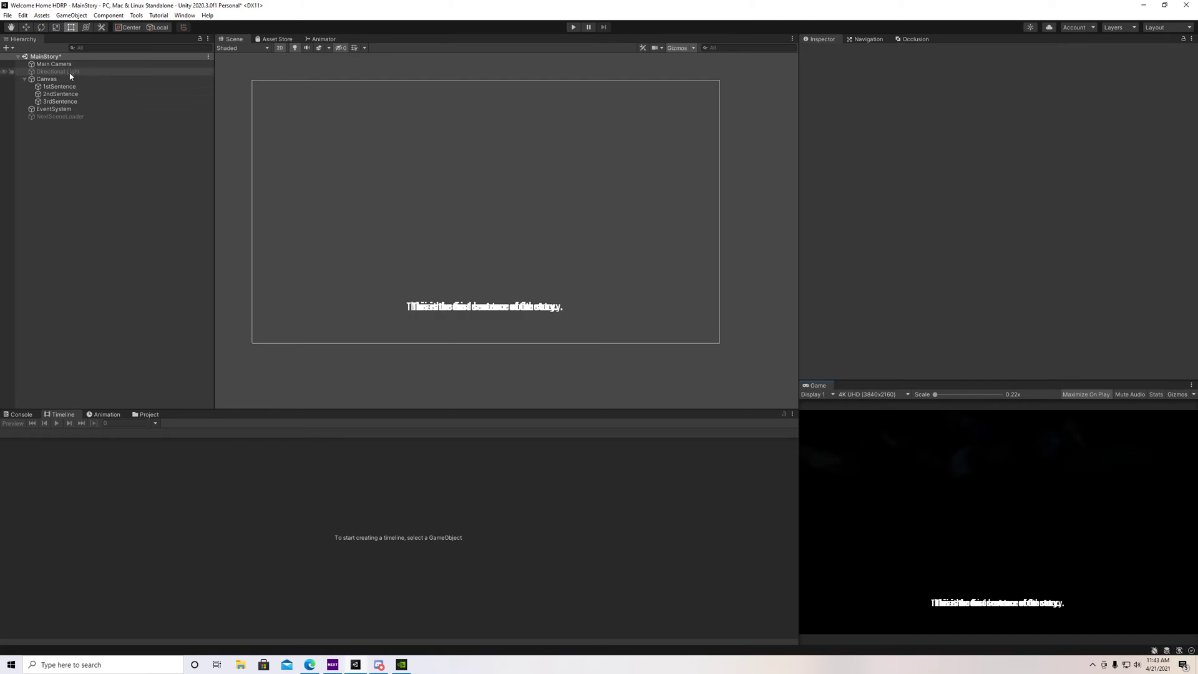
pyautogui.click(72, 78)
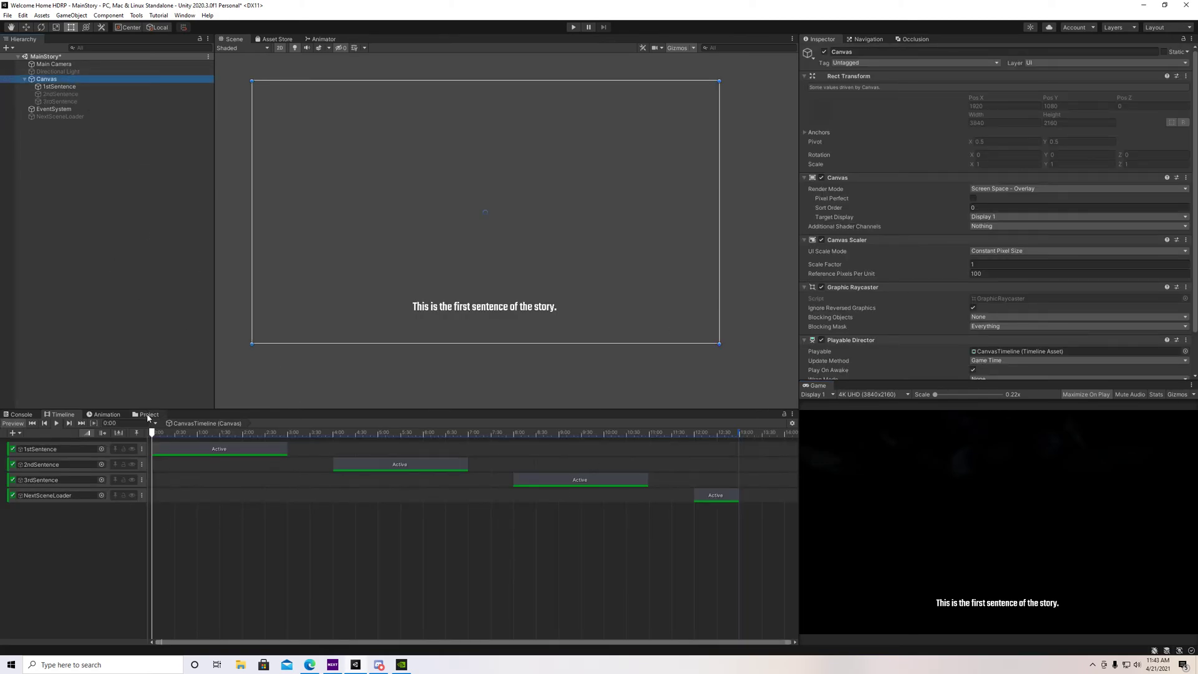
# Dock the Project window beside the Inspector and add the Horror MainMenu Loop 02 sound to the Canvas timeline as an audio track.
pyautogui.moveTo(149, 417); pyautogui.dragTo(864, 40)
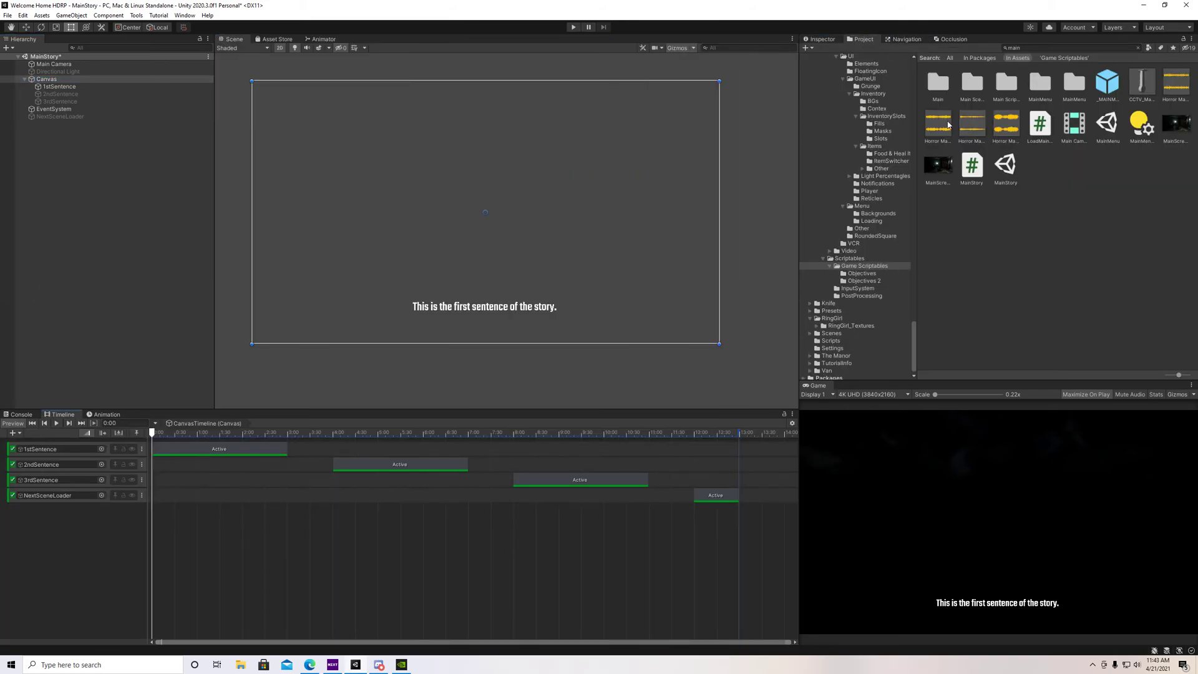
pyautogui.click(942, 125)
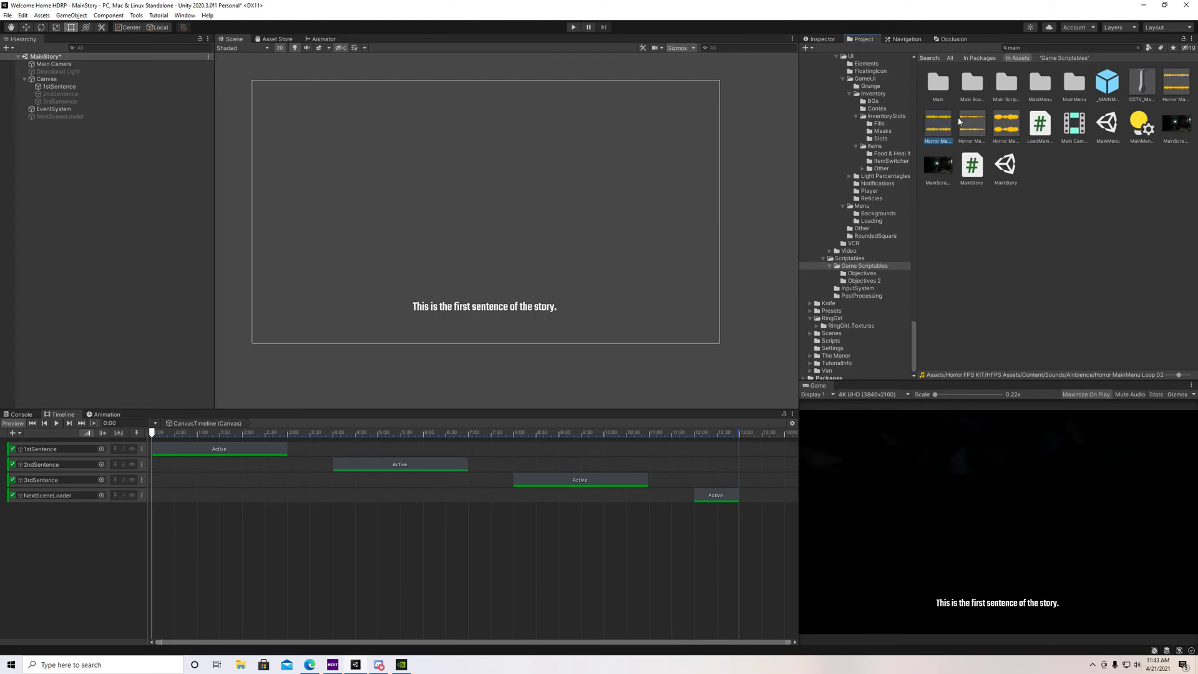
pyautogui.moveTo(928, 132); pyautogui.dragTo(23, 540)
pyautogui.scroll(-10, 350, 522)
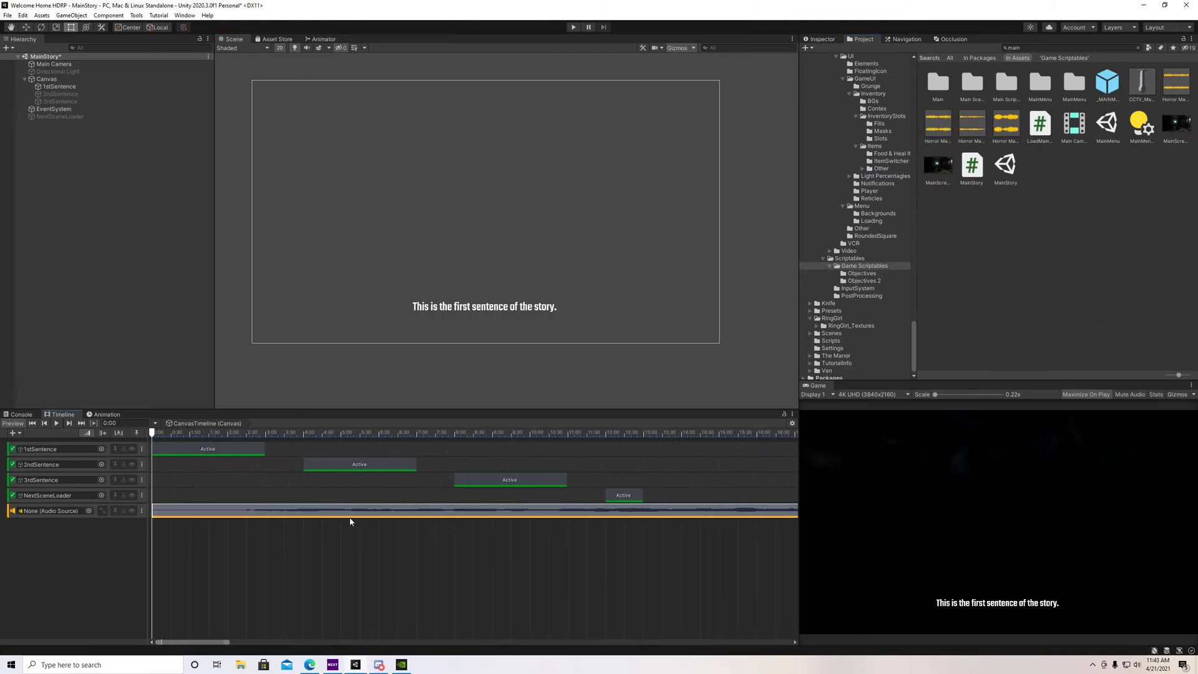
# Trim the Horror MainMenu Loop 02 clip to end with the NextSceneLoader clip at about 12.98 s.
pyautogui.scroll(-10, 361, 523)
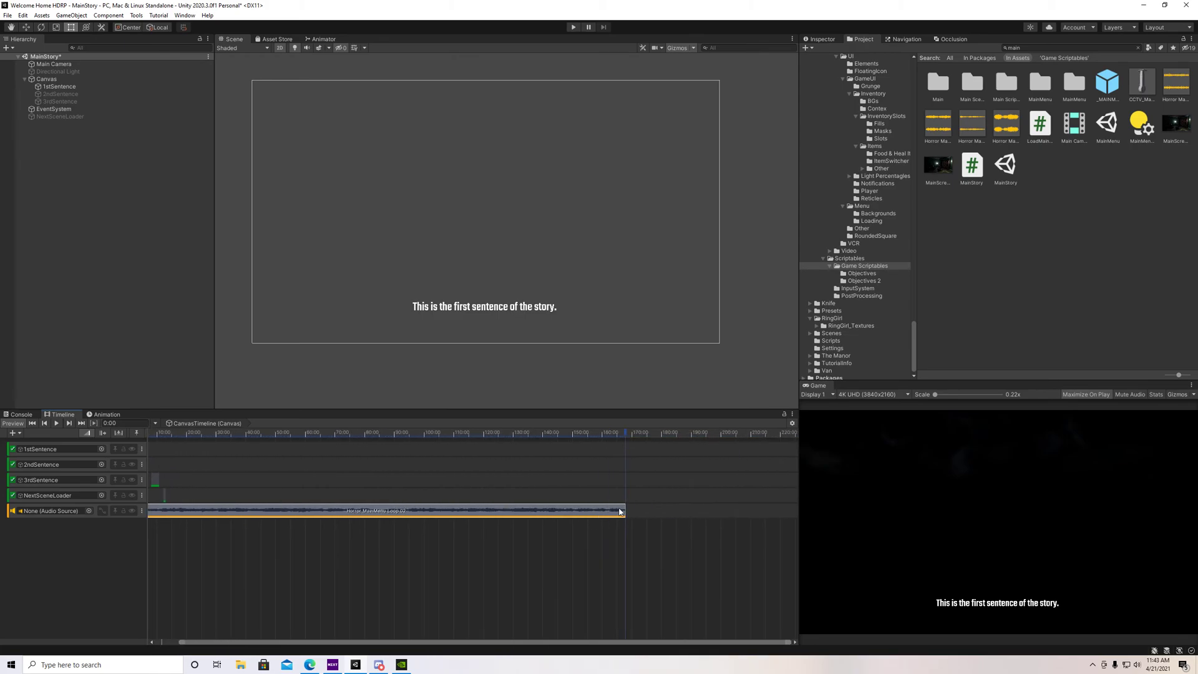
pyautogui.moveTo(621, 512); pyautogui.dragTo(166, 512)
pyautogui.scroll(8, 195, 542)
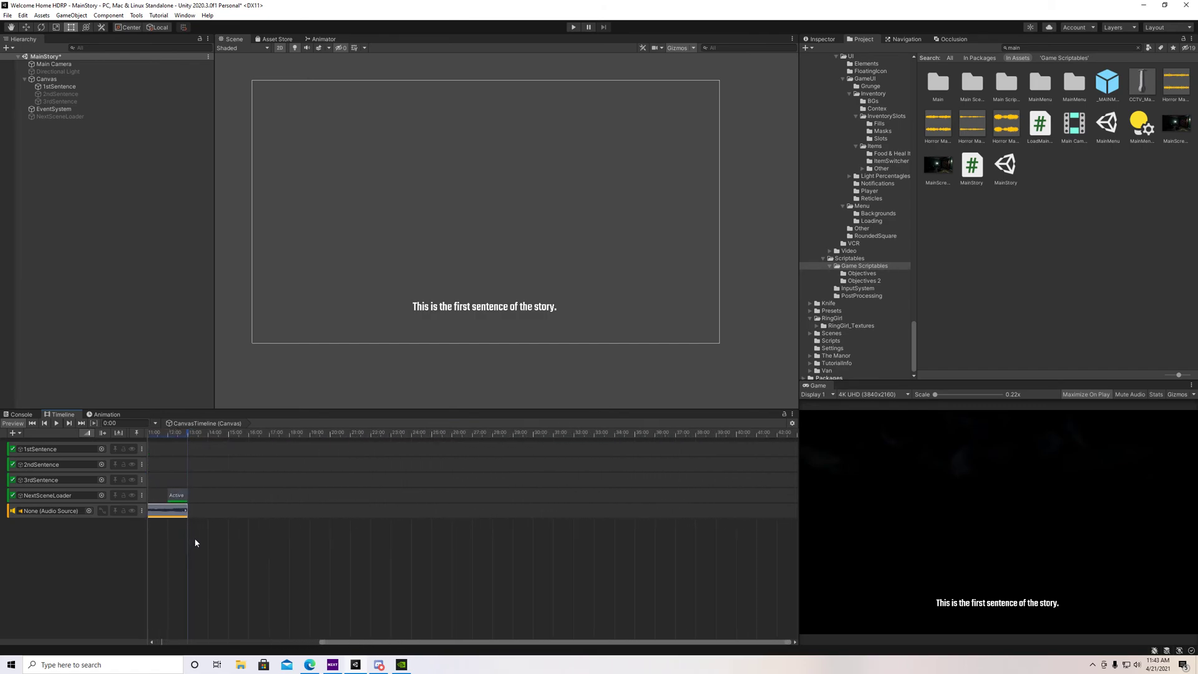
pyautogui.moveTo(444, 641); pyautogui.dragTo(121, 620)
# Preview the timeline with the music and lower the Horror MainMenu Loop 02 clip's volume to 0.58.
pyautogui.click(57, 423)
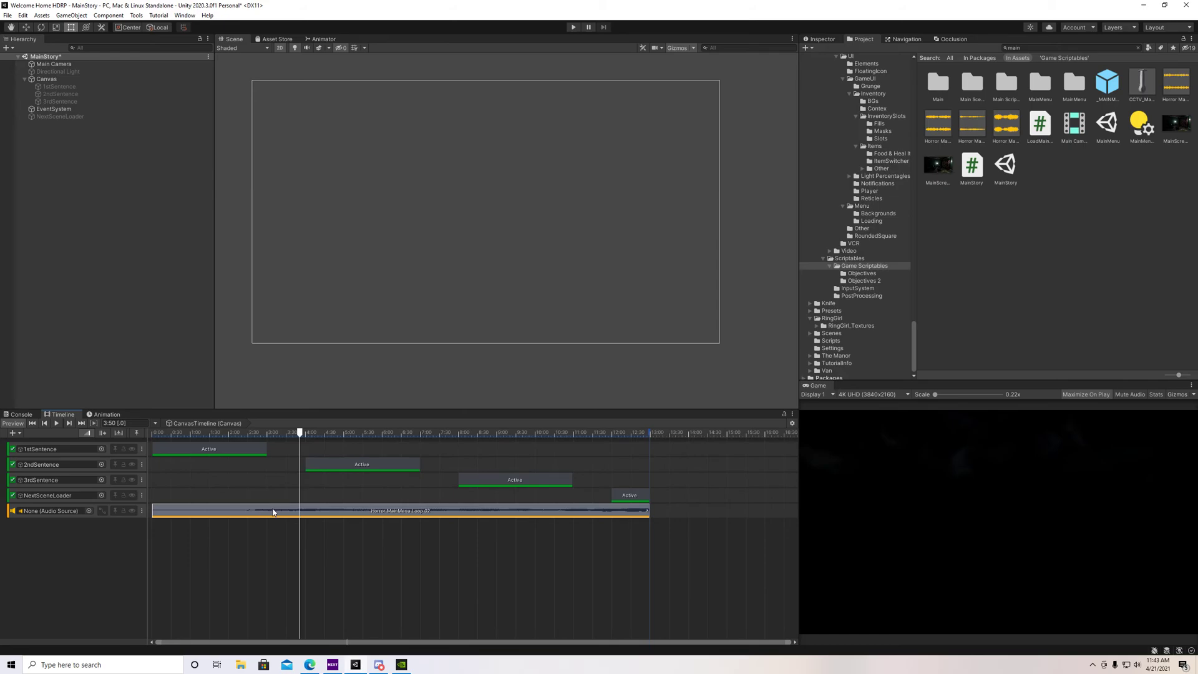
pyautogui.click(817, 39)
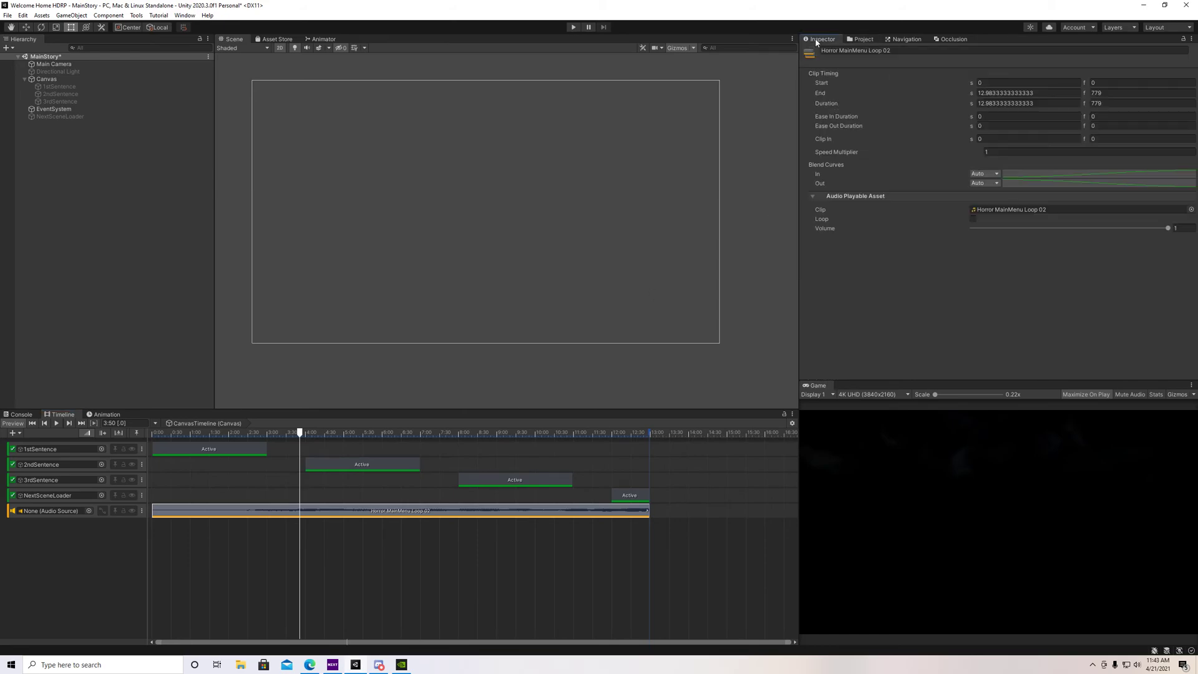
pyautogui.click(1166, 230)
pyautogui.moveTo(1167, 229); pyautogui.dragTo(1086, 228)
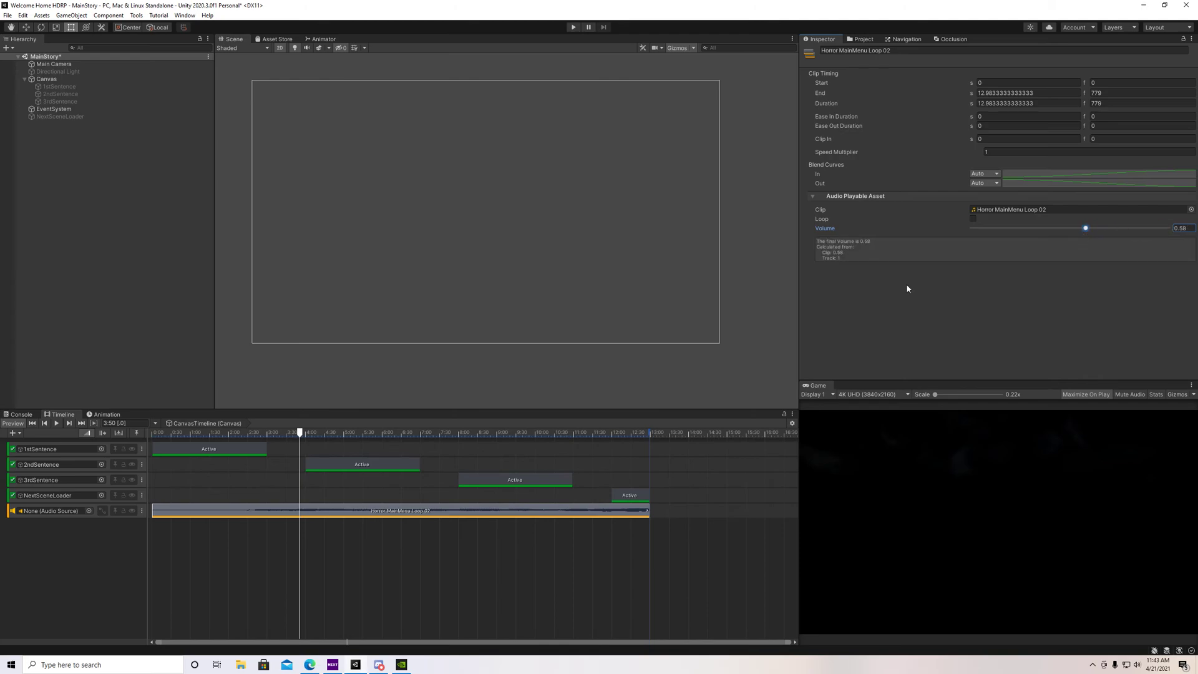
# Run the scene to test the cutscene with music, and rewind the timeline playhead to 0:00.
pyautogui.click(574, 27)
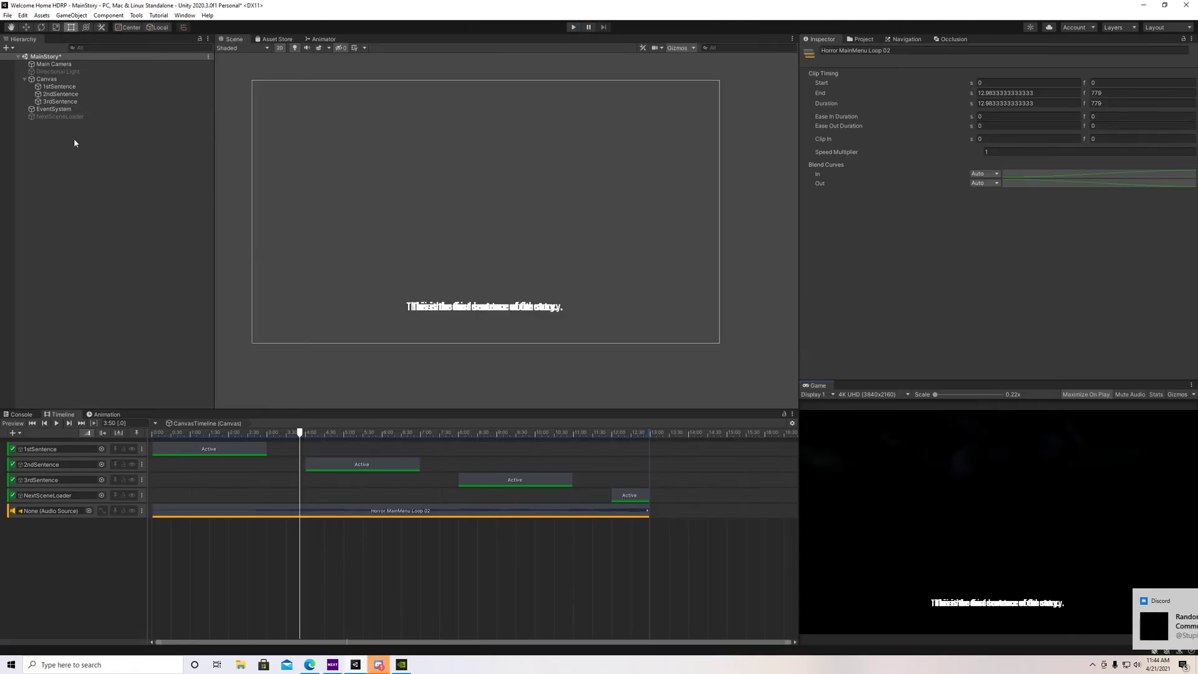
pyautogui.moveTo(301, 440); pyautogui.dragTo(150, 457)
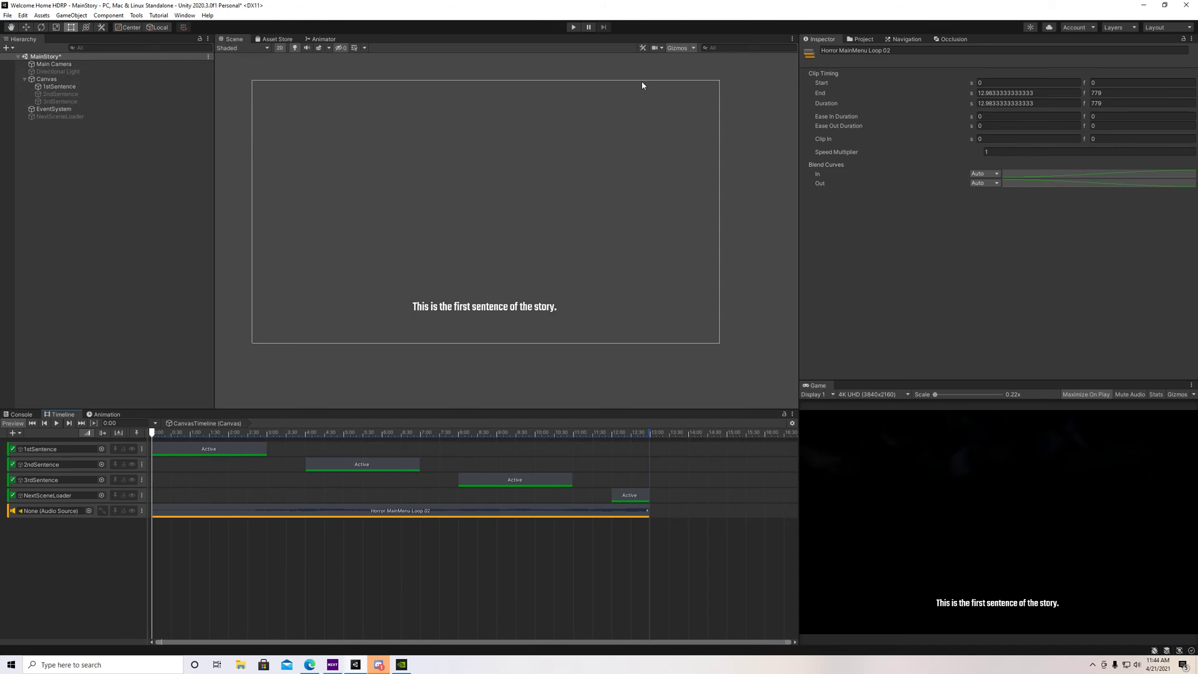
# Open the MainMenu scene without saving the MainStory changes, and reopen the previously saved MainStory scene.
pyautogui.click(866, 40)
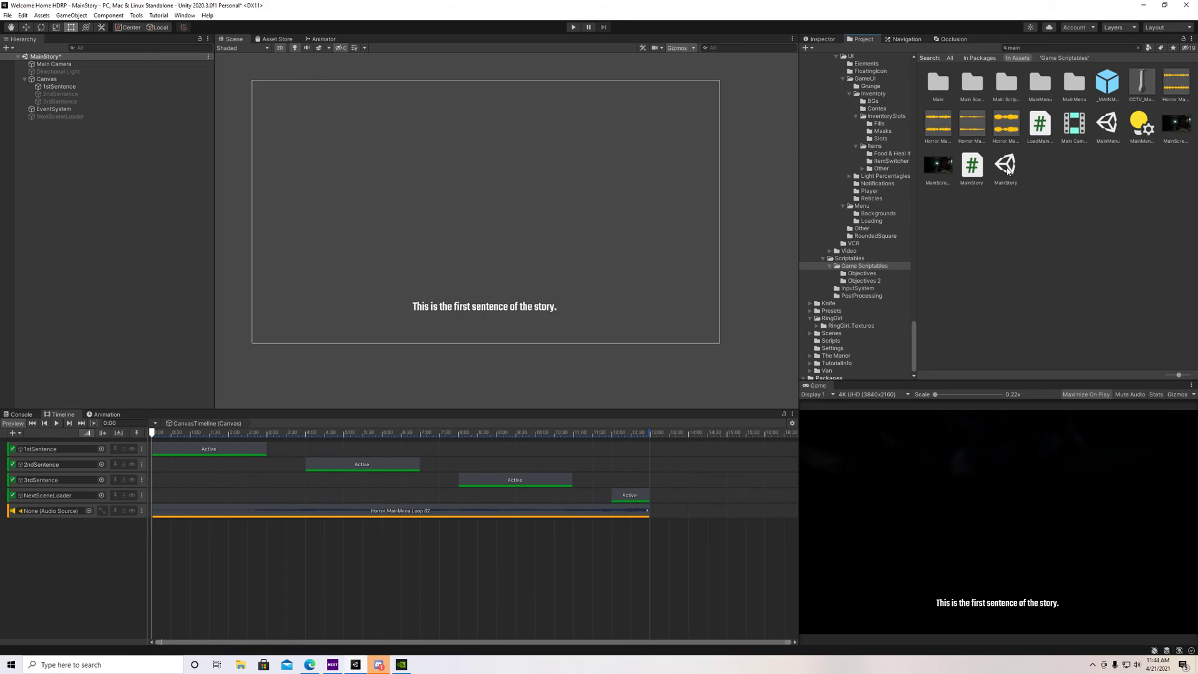
pyautogui.doubleClick(1108, 123)
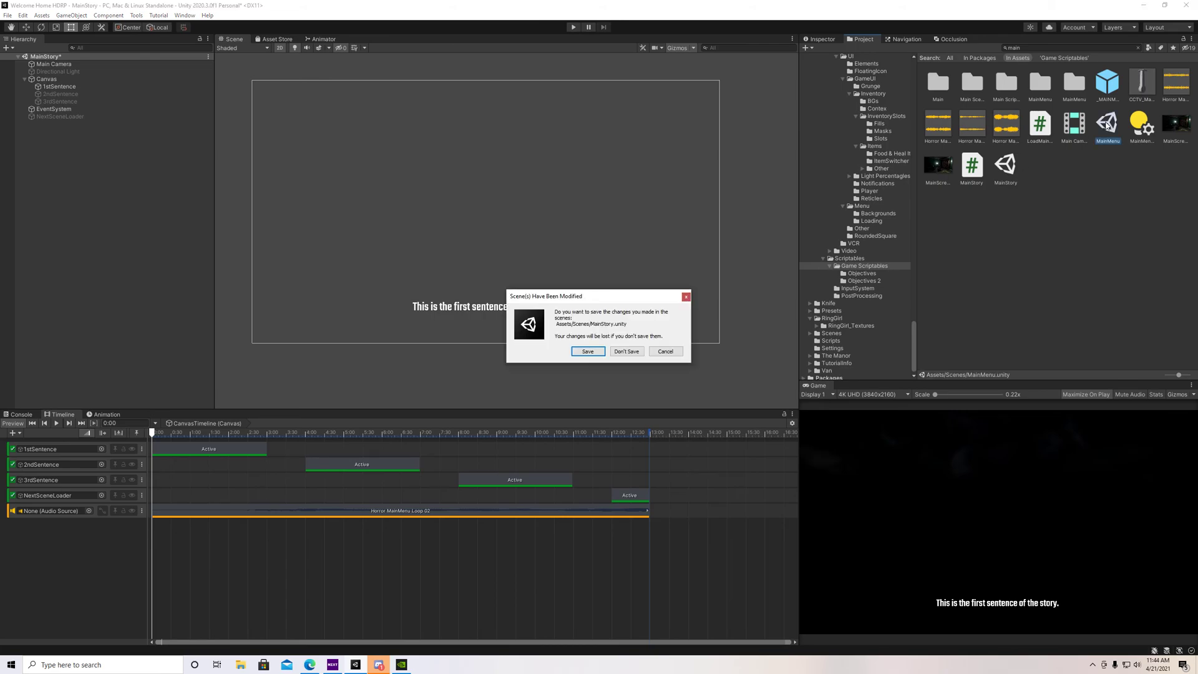
pyautogui.click(627, 352)
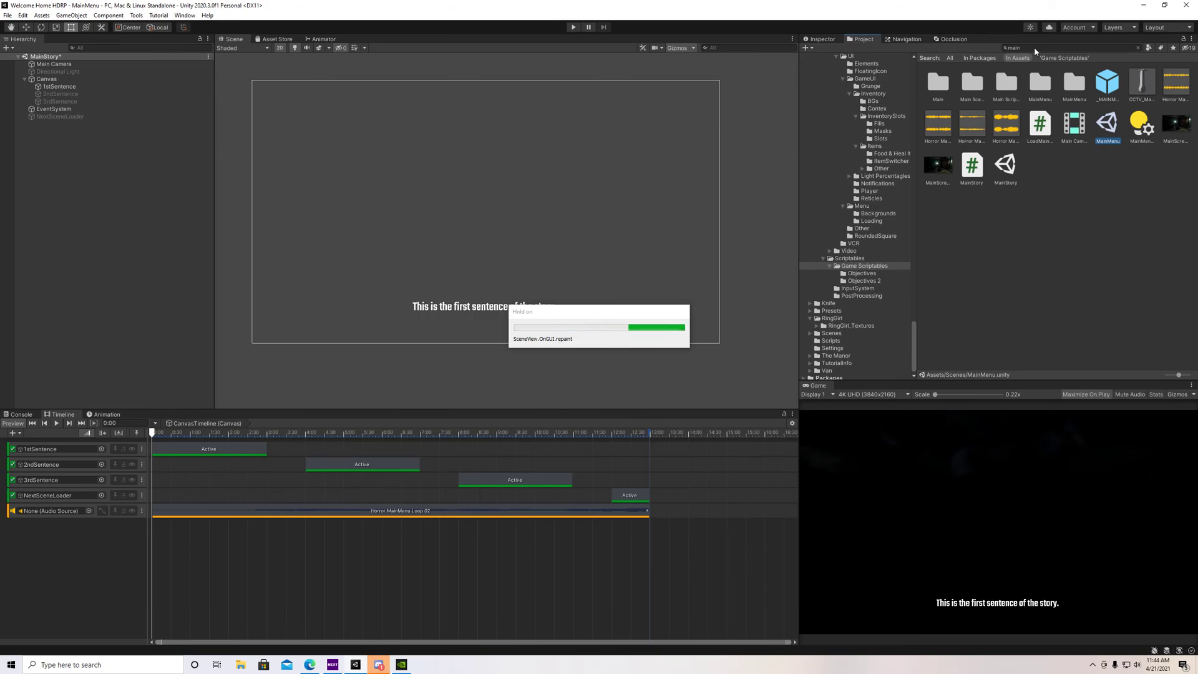
pyautogui.click(1043, 50)
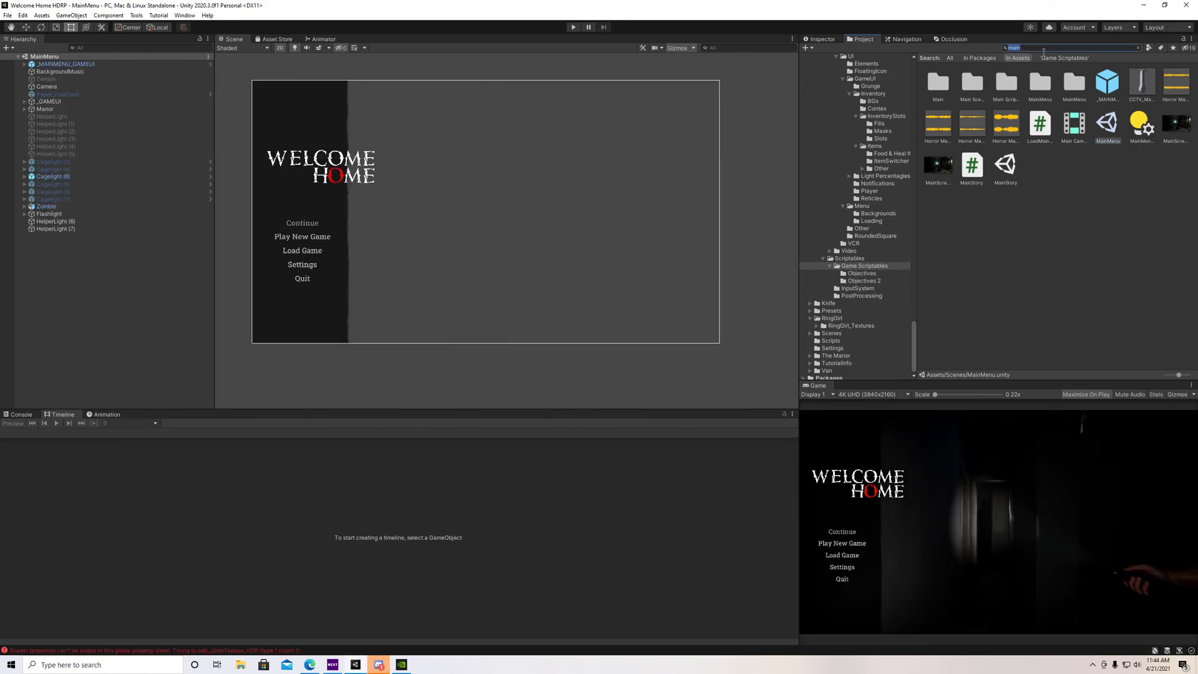
pyautogui.doubleClick(1003, 170)
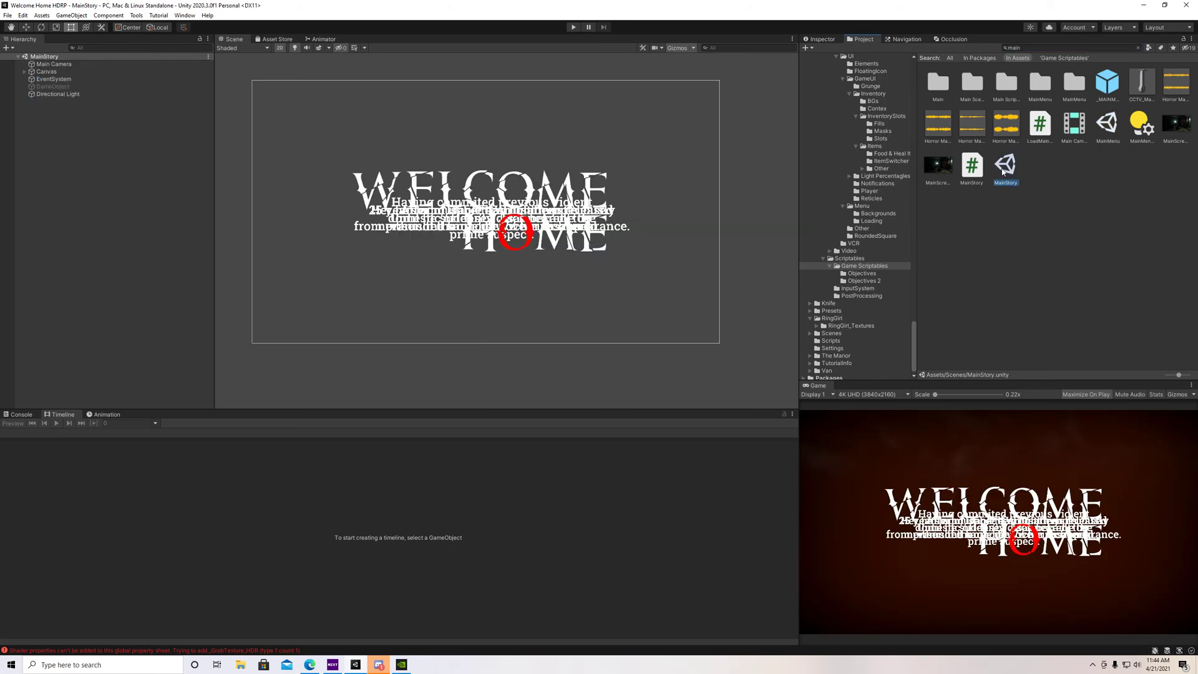
# Open the 1stSentence track of the Canvas timeline in the Animation window and examine its text alpha keyframes.
pyautogui.click(156, 71)
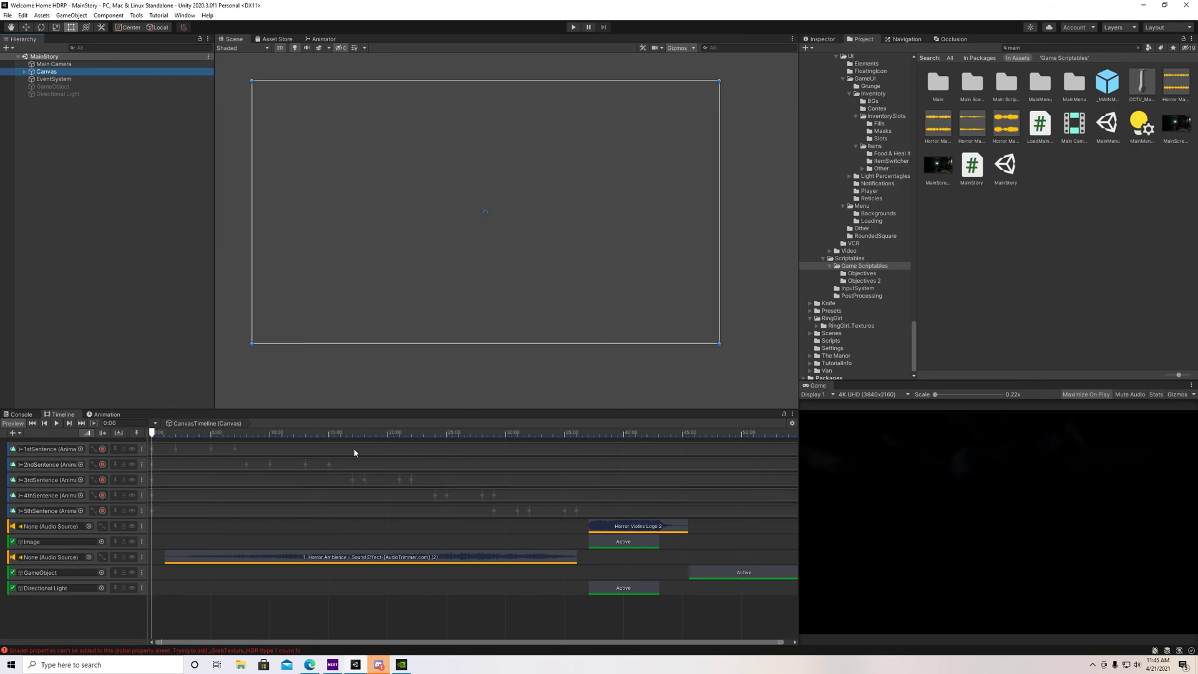
pyautogui.click(142, 449)
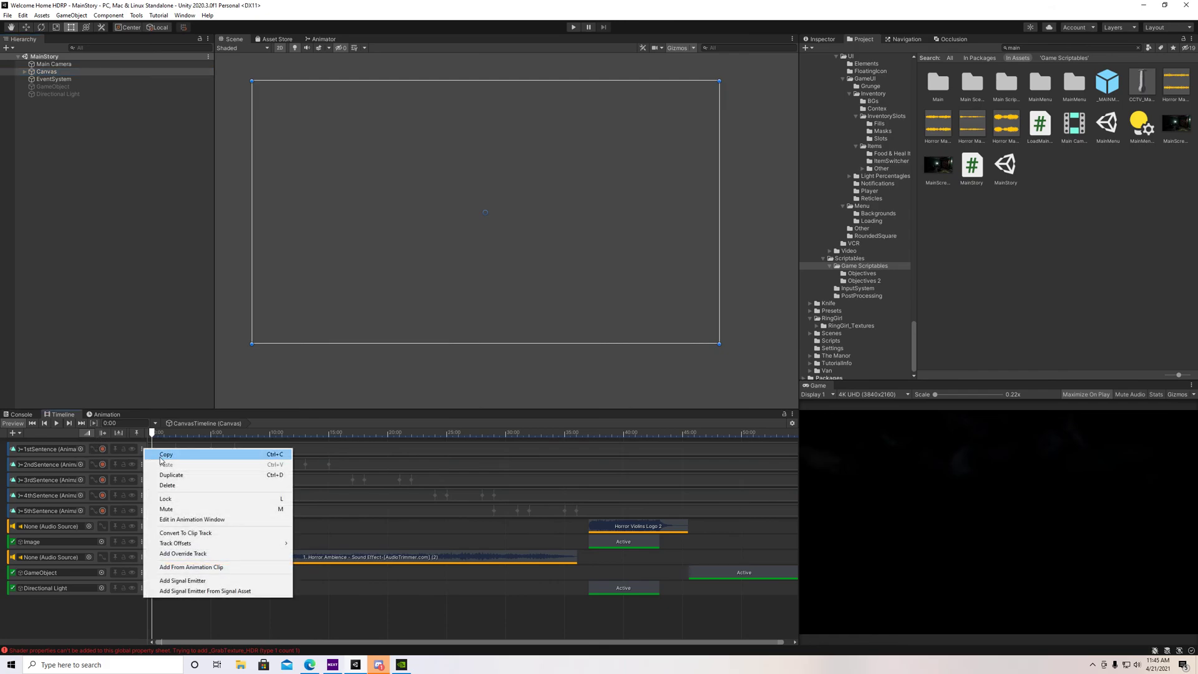
pyautogui.click(184, 520)
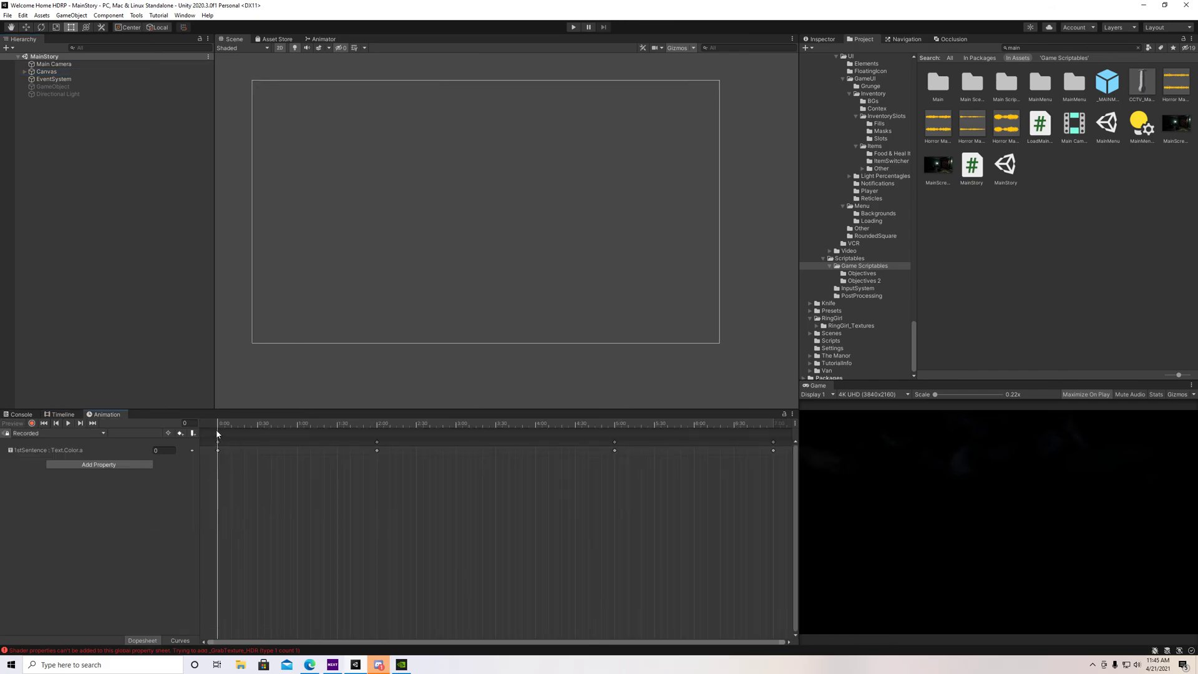
pyautogui.moveTo(218, 433); pyautogui.dragTo(772, 437)
pyautogui.scroll(-3, 623, 463)
pyautogui.click(615, 428)
pyautogui.click(616, 427)
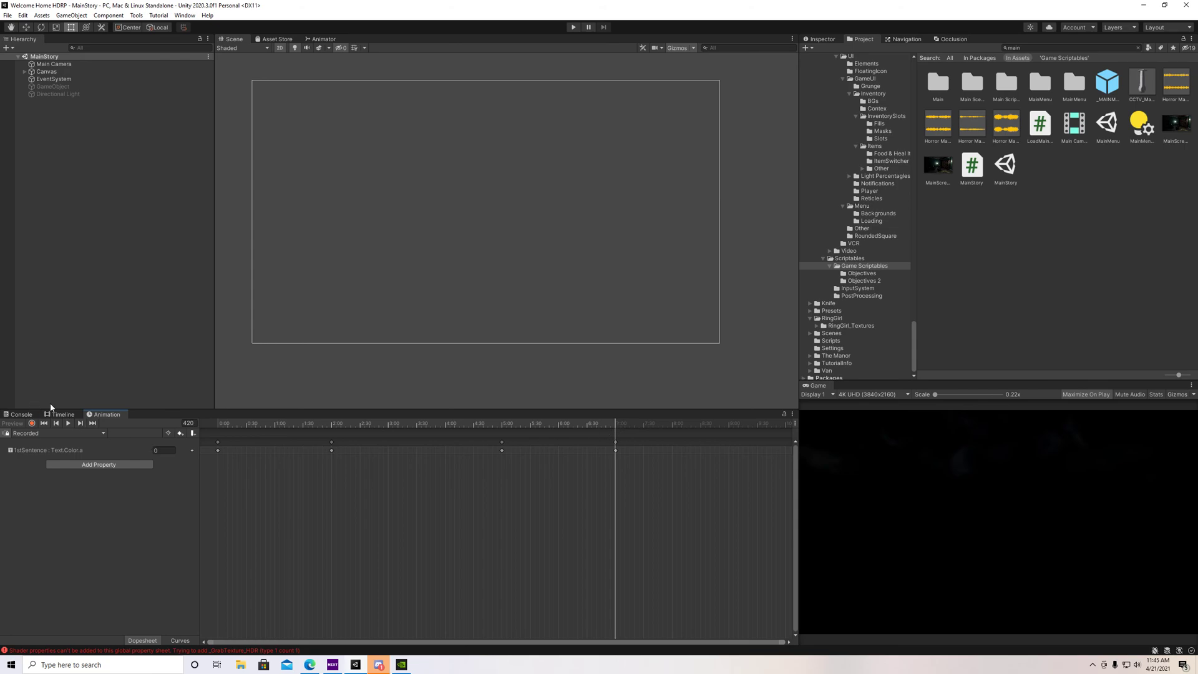
# Open the 2ndSentence track of the Canvas timeline in the Animation window and examine its text alpha keyframes.
pyautogui.click(53, 72)
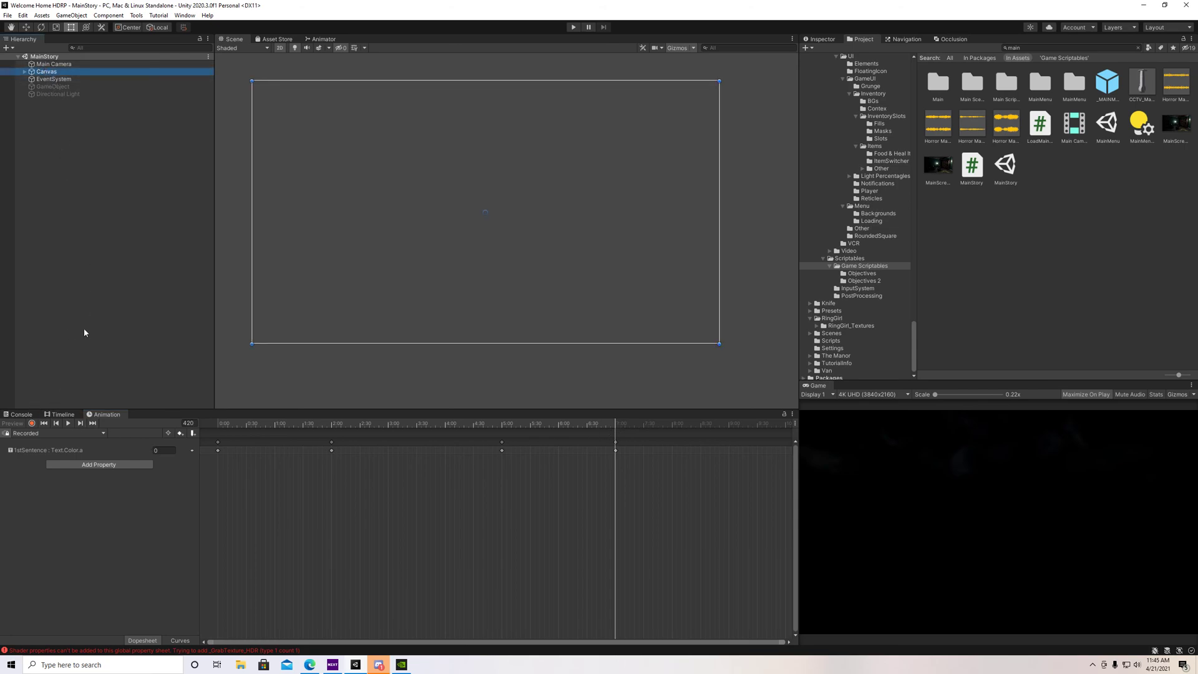
pyautogui.click(63, 415)
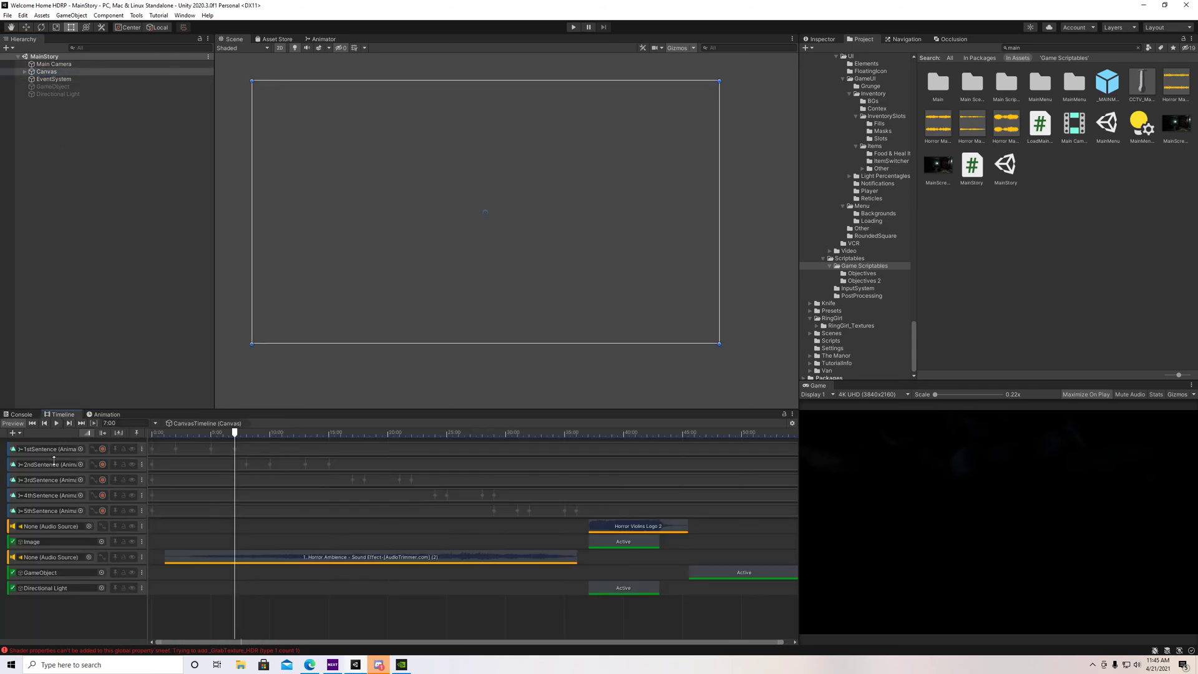
pyautogui.rightClick(140, 462)
pyautogui.click(184, 535)
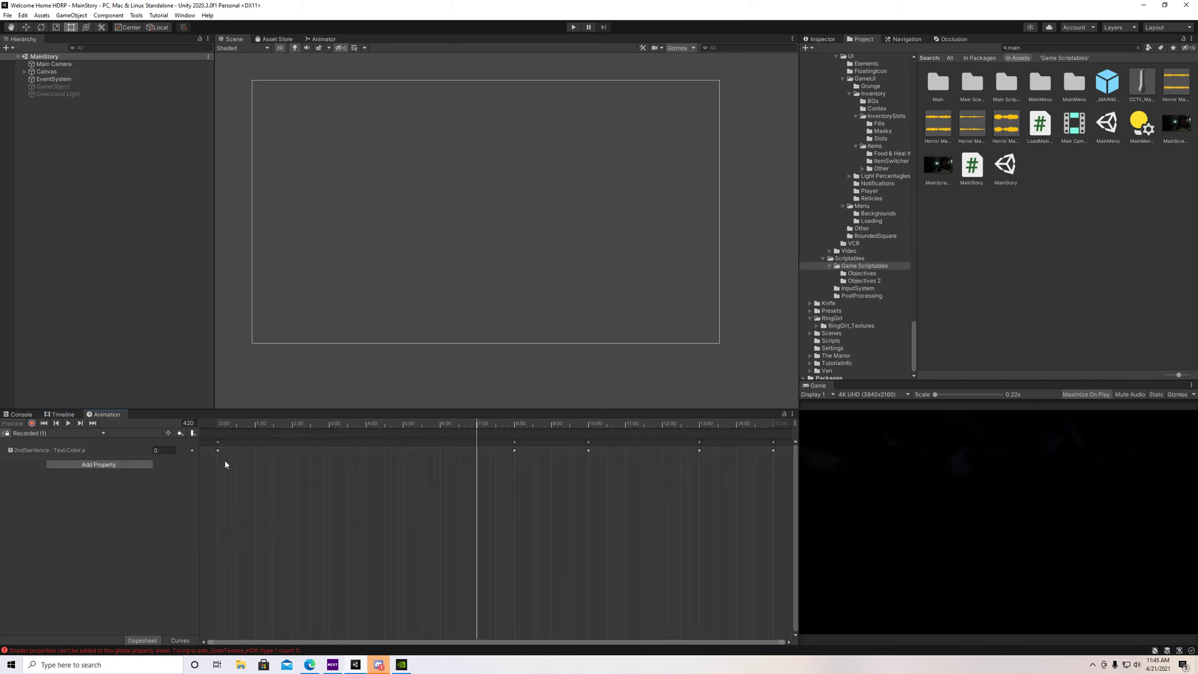
pyautogui.scroll(-1, 469, 459)
pyautogui.moveTo(455, 441); pyautogui.dragTo(755, 445)
# Scrub the Canvas timeline from the second sentence to the Welcome Home logo to preview the finished cutscene.
pyautogui.click(48, 71)
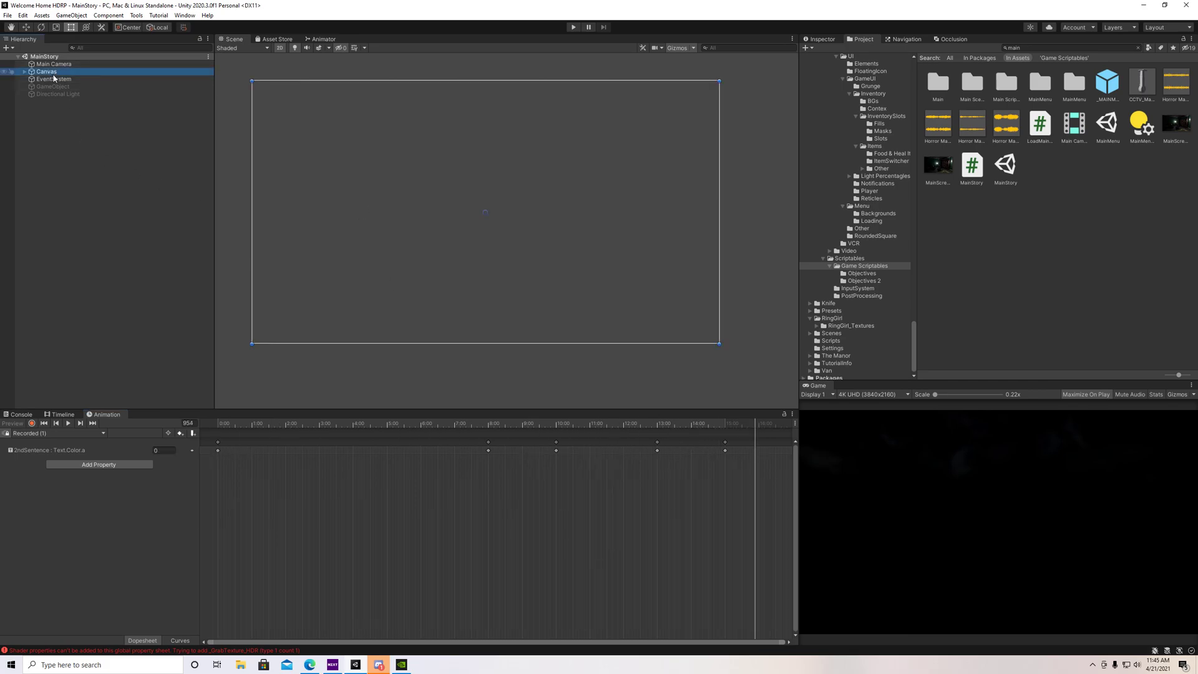
pyautogui.click(62, 414)
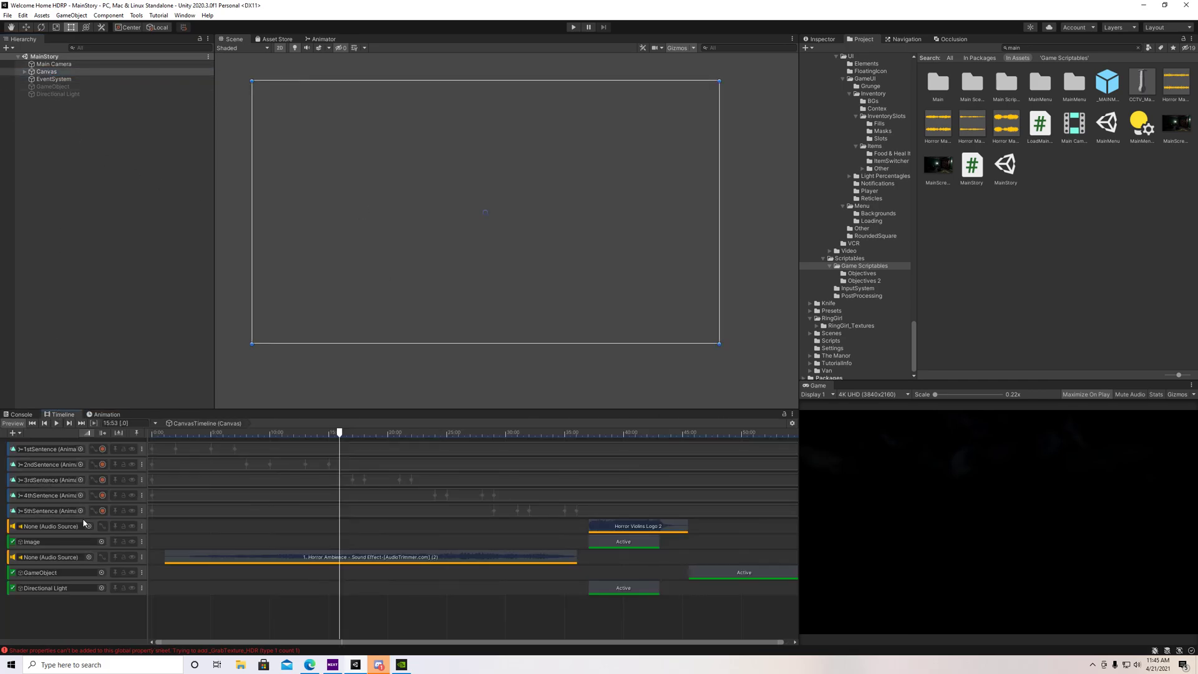
pyautogui.moveTo(340, 431); pyautogui.dragTo(273, 459)
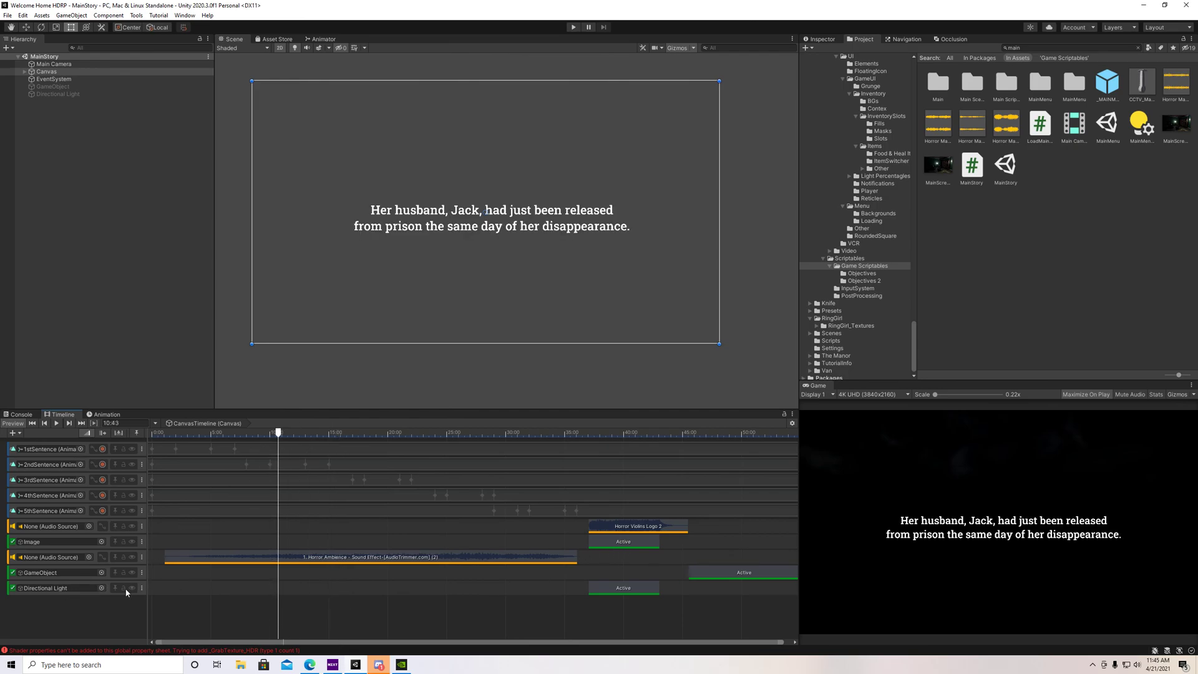
pyautogui.rightClick(141, 594)
pyautogui.moveTo(286, 430); pyautogui.dragTo(620, 465)
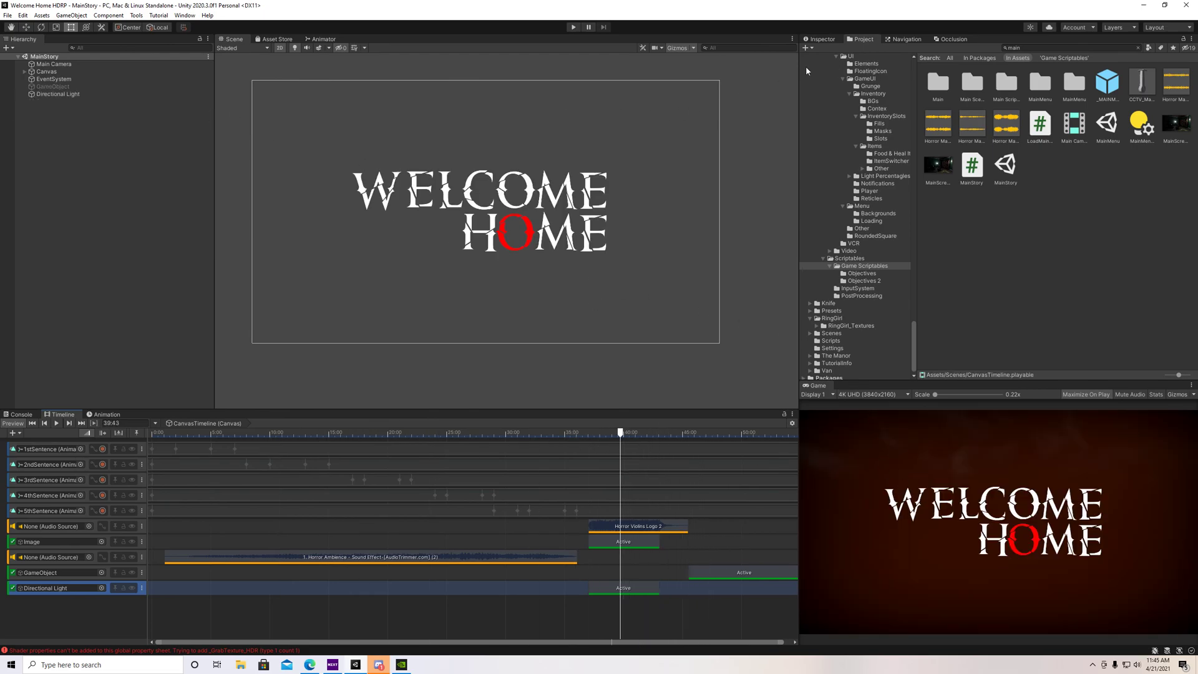
# Examine the Directional Light's emission settings and its Fire Light script in the Inspector.
pyautogui.click(823, 39)
pyautogui.click(75, 94)
pyautogui.scroll(-2, 868, 325)
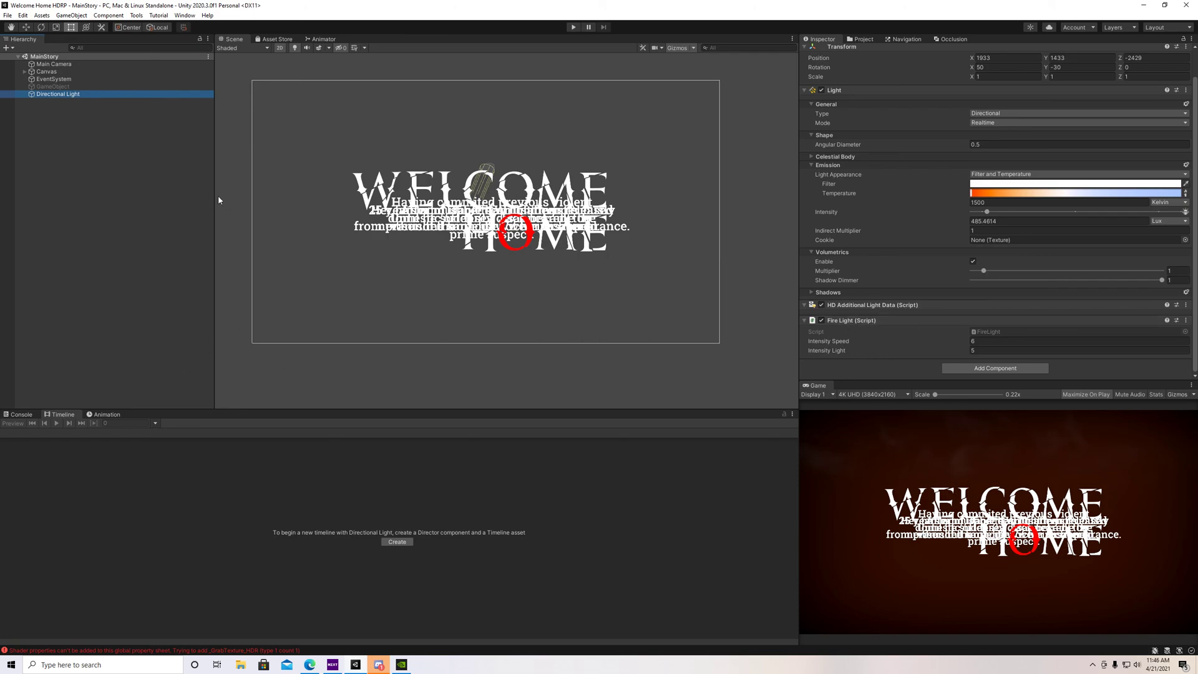
# Return to the Canvas timeline and examine the settings of the Horror Ambience audio clip.
pyautogui.click(18, 415)
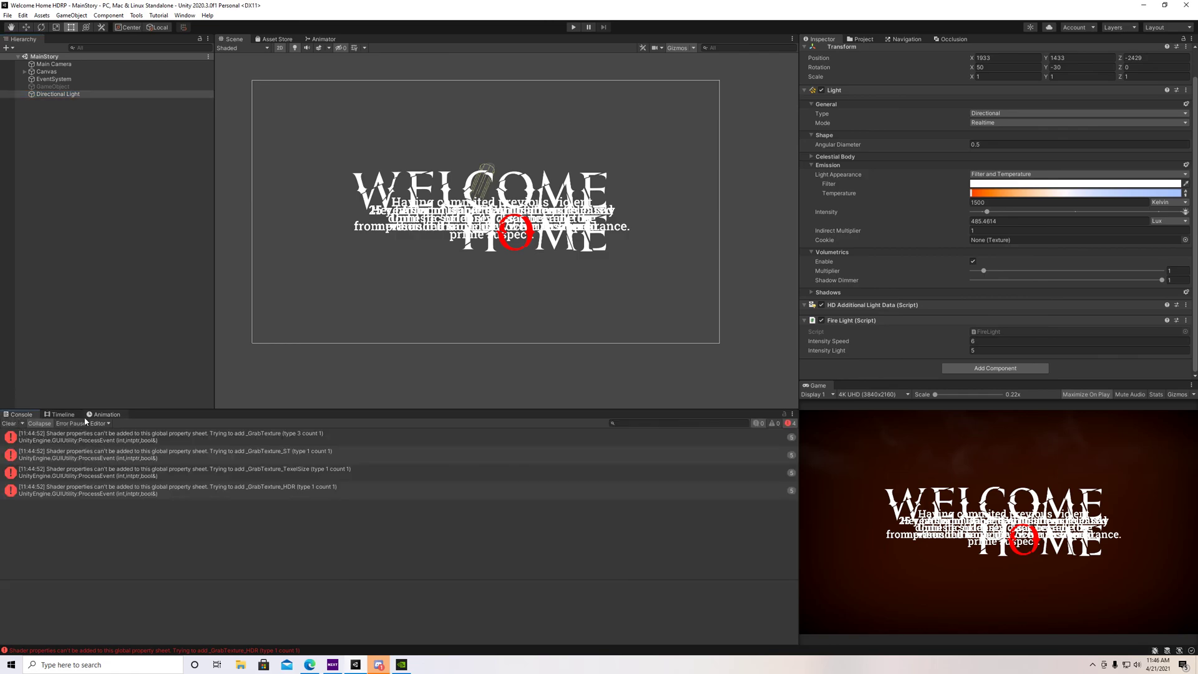
pyautogui.click(103, 415)
pyautogui.click(74, 71)
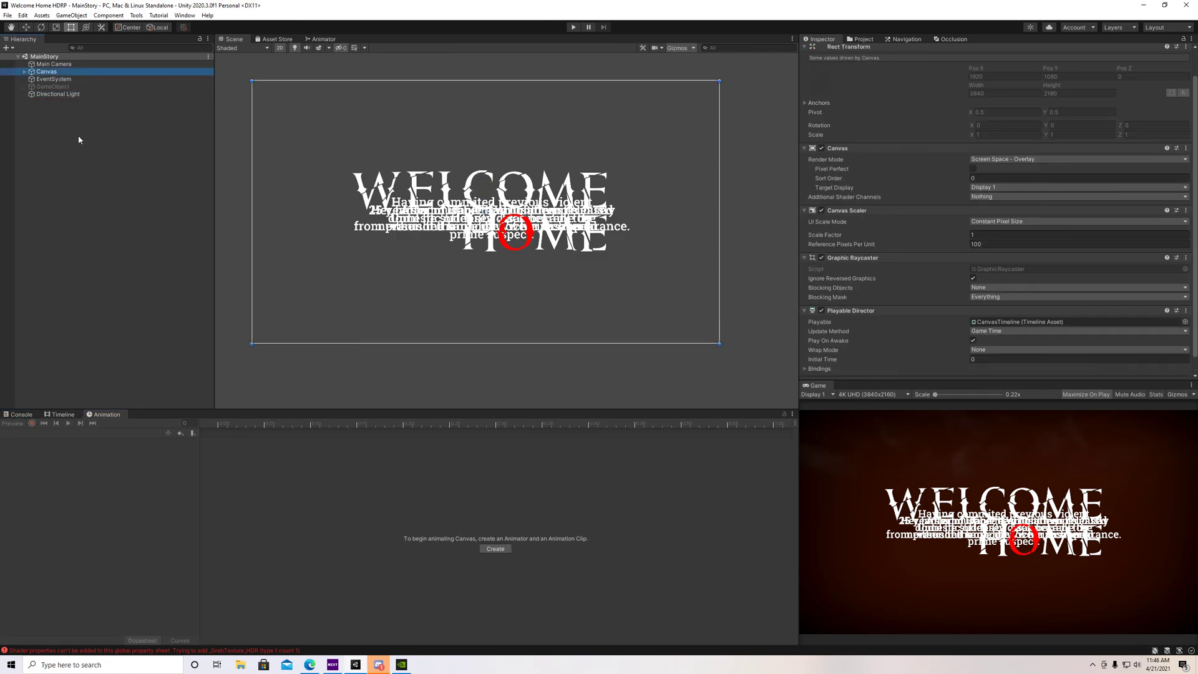
pyautogui.click(61, 415)
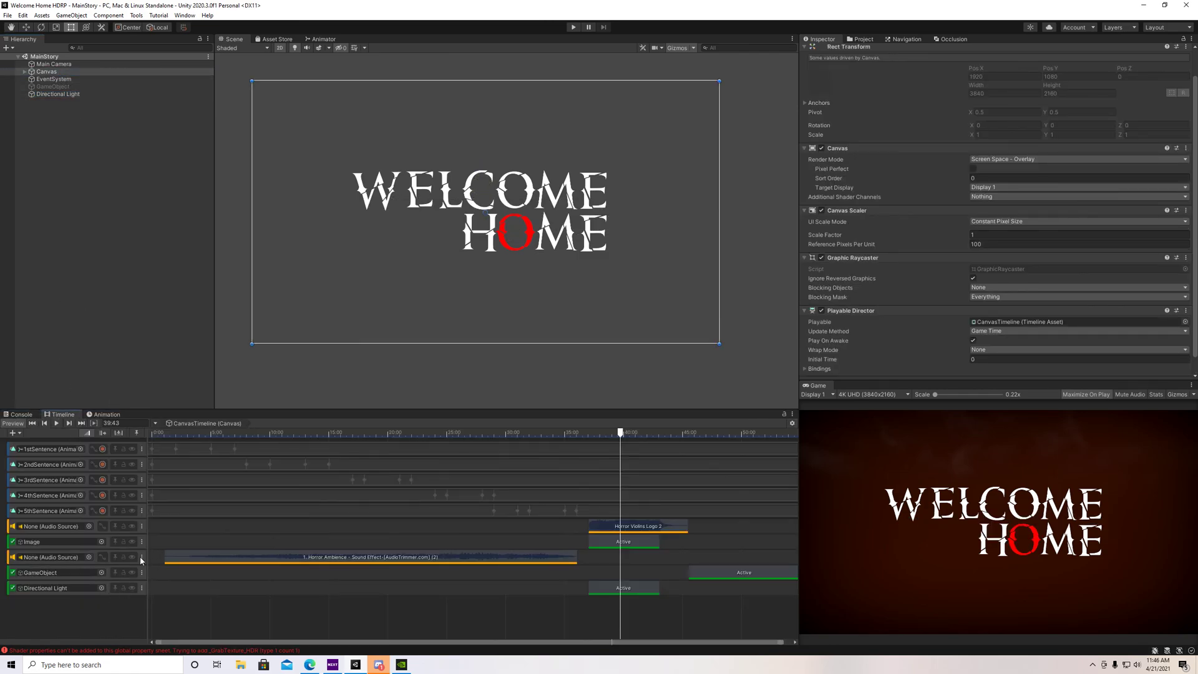
pyautogui.click(499, 548)
# Scrub to the start of the final GameObject activation clip and examine the MainStory script component on GameObject.
pyautogui.moveTo(621, 432); pyautogui.dragTo(691, 518)
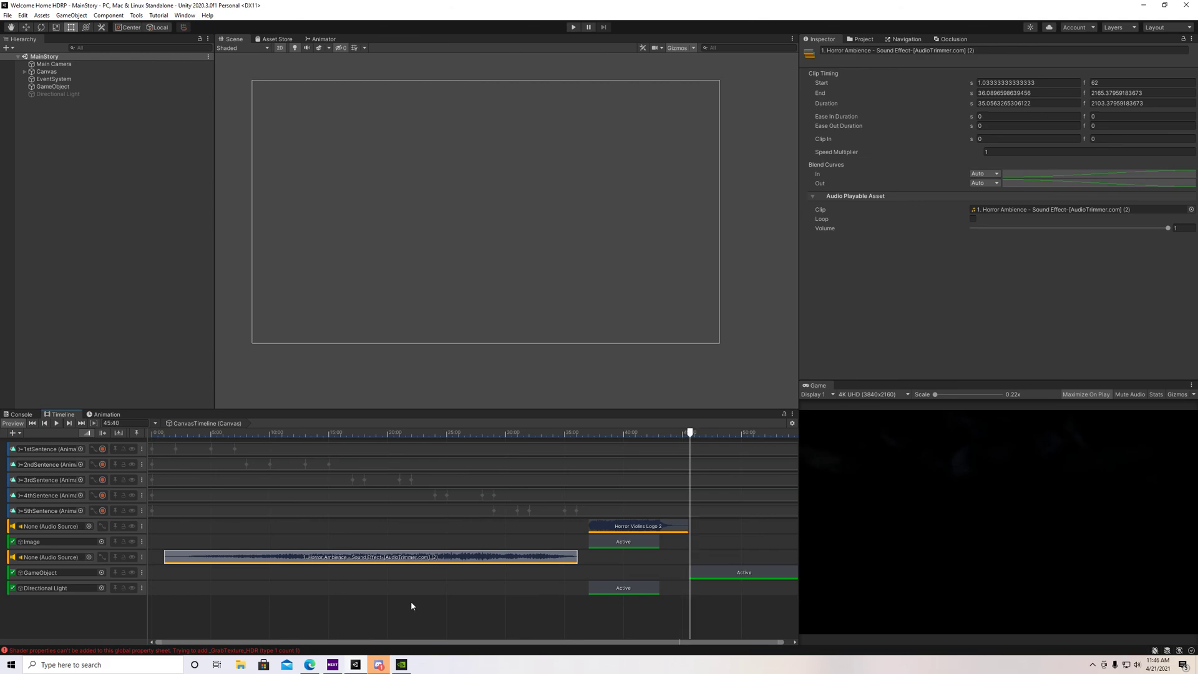
pyautogui.click(710, 576)
pyautogui.moveTo(690, 439)
pyautogui.mouseDown()
pyautogui.moveTo(663, 440)
pyautogui.moveTo(690, 441)
pyautogui.mouseUp()
pyautogui.click(80, 86)
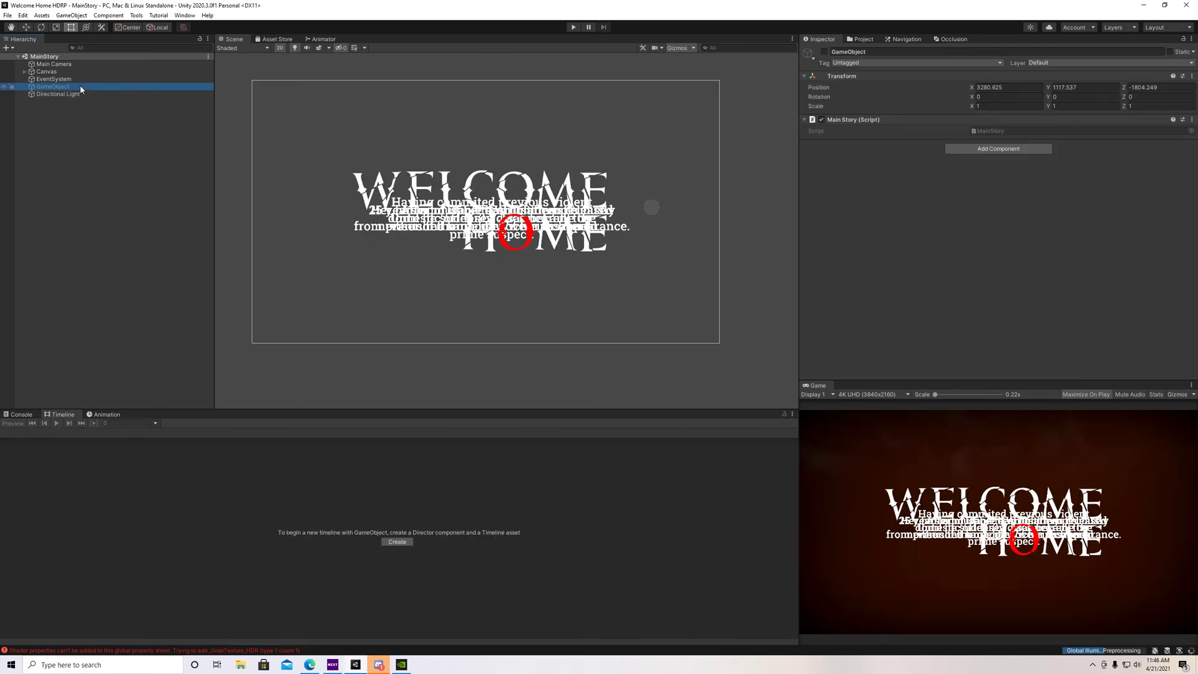